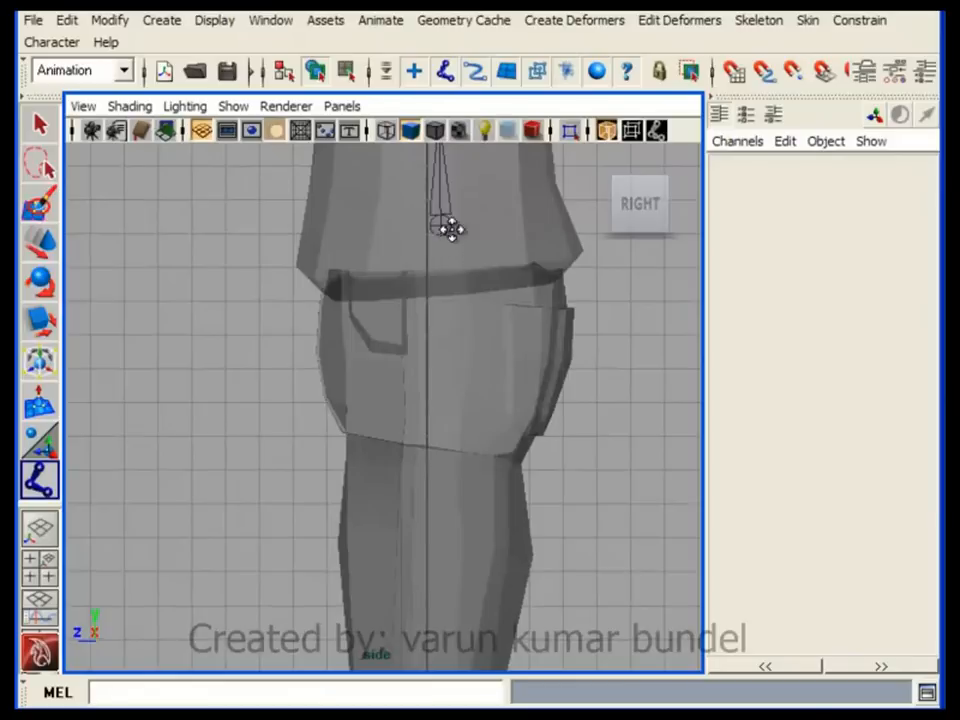
- Place hip, knee and ankle joints down the character's leg in the side view with the Joint Tool
alt+middle_drag(441, 229, 437, 305)
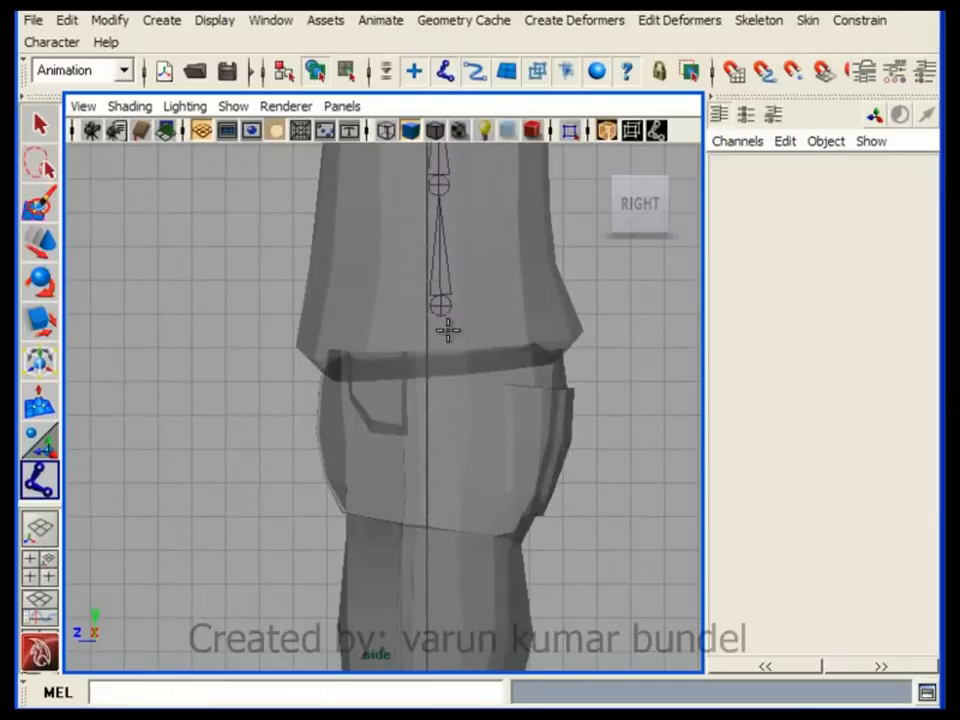
drag(446, 364, 446, 360)
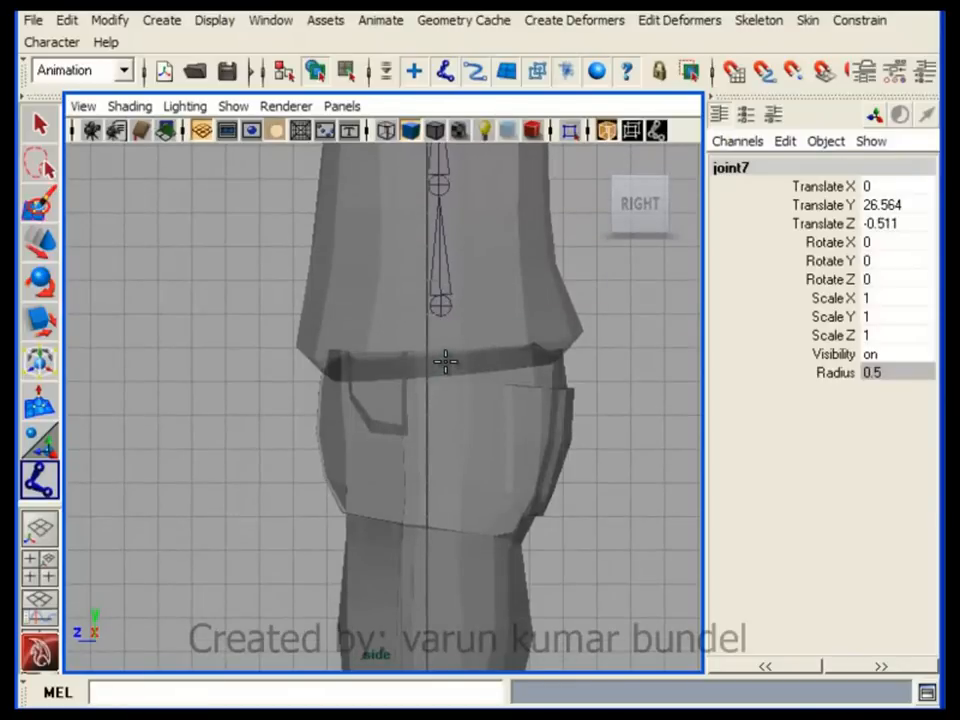
alt+middle_drag(551, 482, 557, 142)
alt+middle_drag(527, 420, 515, 346)
drag(413, 377, 413, 381)
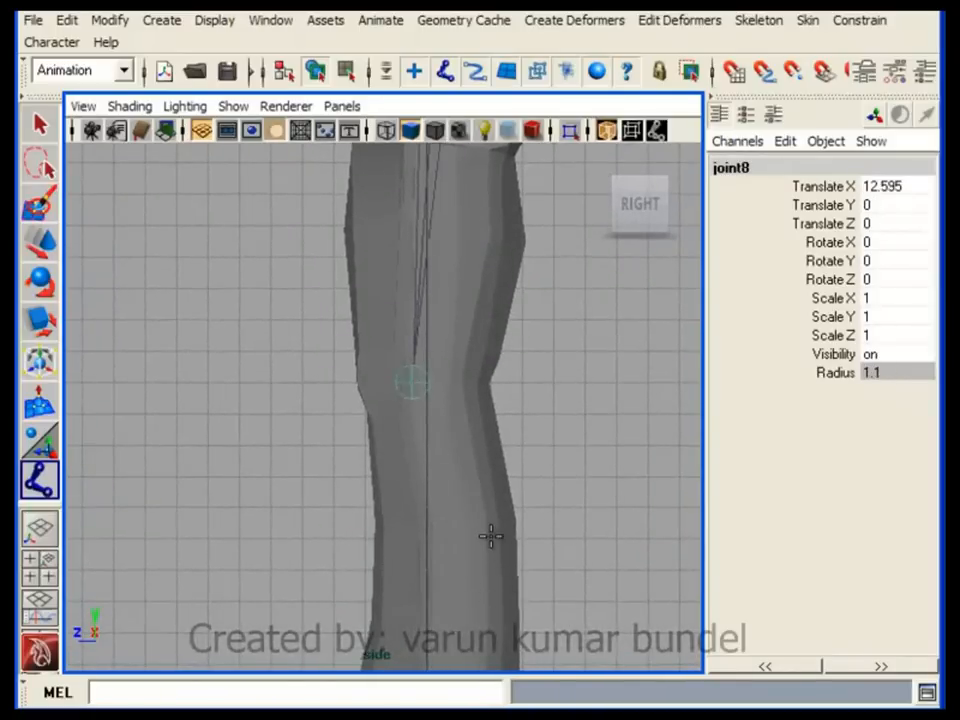
alt+middle_drag(491, 540, 482, 328)
alt+middle_drag(482, 411, 486, 386)
drag(421, 460, 444, 459)
- Add joints at the ball of the foot and the toe tip, then complete the leg chain
alt+right_drag(280, 491, 364, 529)
alt+middle_drag(364, 529, 446, 483)
alt+right_drag(446, 483, 546, 605)
alt+right_drag(456, 574, 419, 494)
alt+middle_drag(419, 494, 367, 462)
drag(336, 520, 334, 521)
mouse_move(215, 524)
mouse_down()
mouse_move(204, 521)
mouse_move(217, 524)
mouse_up()
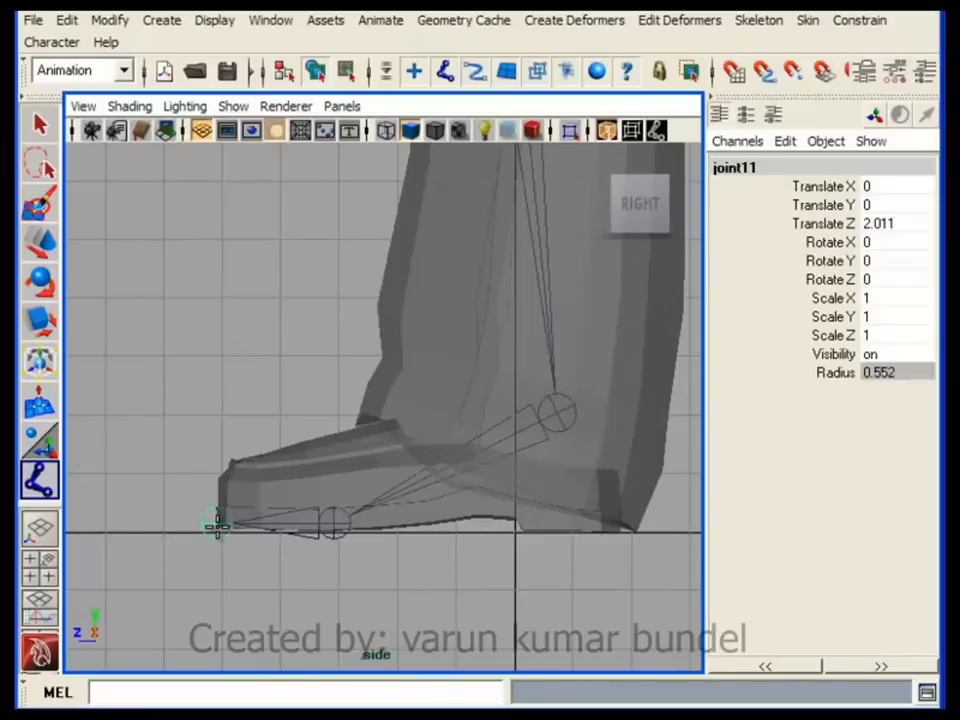
alt+right_drag(468, 543, 424, 502)
alt+middle_drag(424, 502, 394, 556)
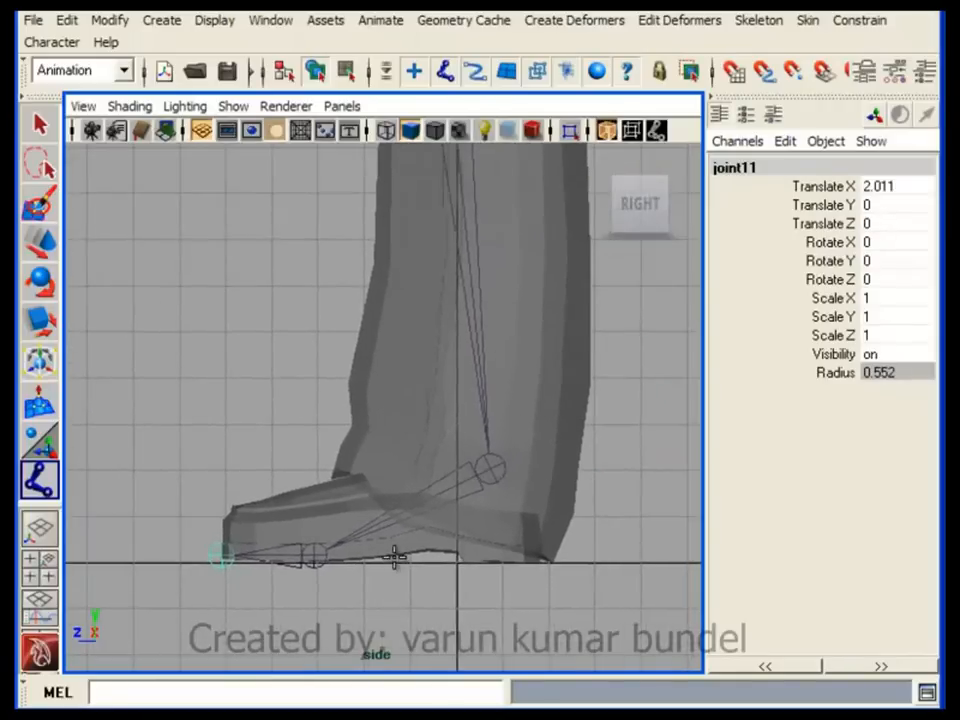
key(Return)
- Move the leg chain sideways into the character's left leg in the front view, to Translate X 3.242
alt+right_drag(392, 350, 331, 300)
alt+middle_drag(331, 300, 296, 472)
key(space)
drag(328, 362, 330, 403)
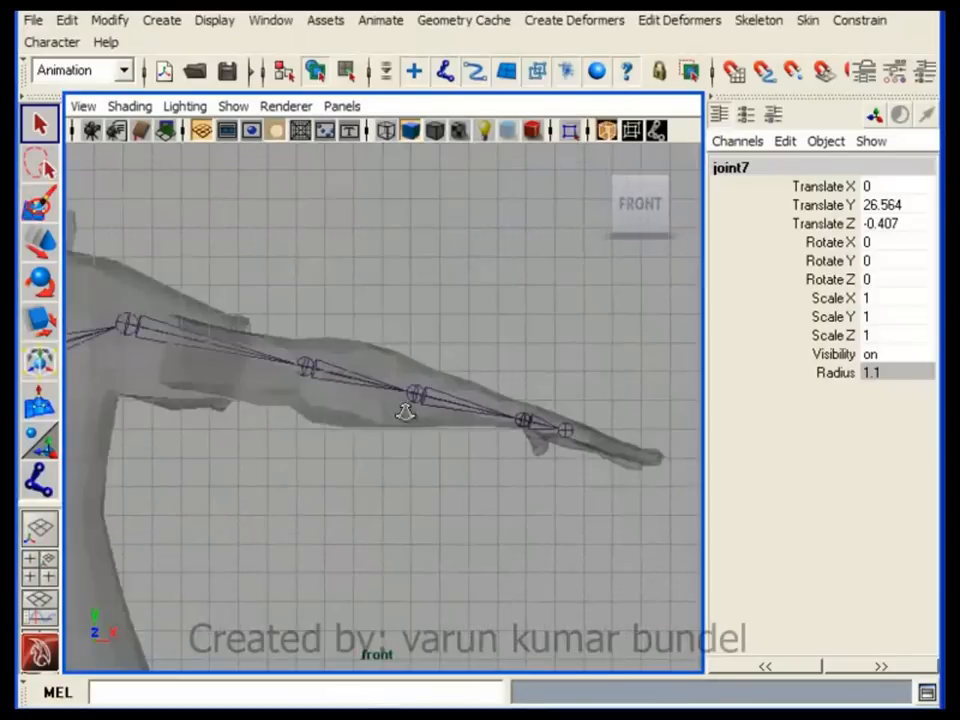
alt+middle_drag(405, 412, 486, 176)
alt+middle_drag(444, 339, 478, 221)
alt+right_drag(350, 385, 270, 330)
alt+middle_drag(294, 349, 321, 354)
key(w)
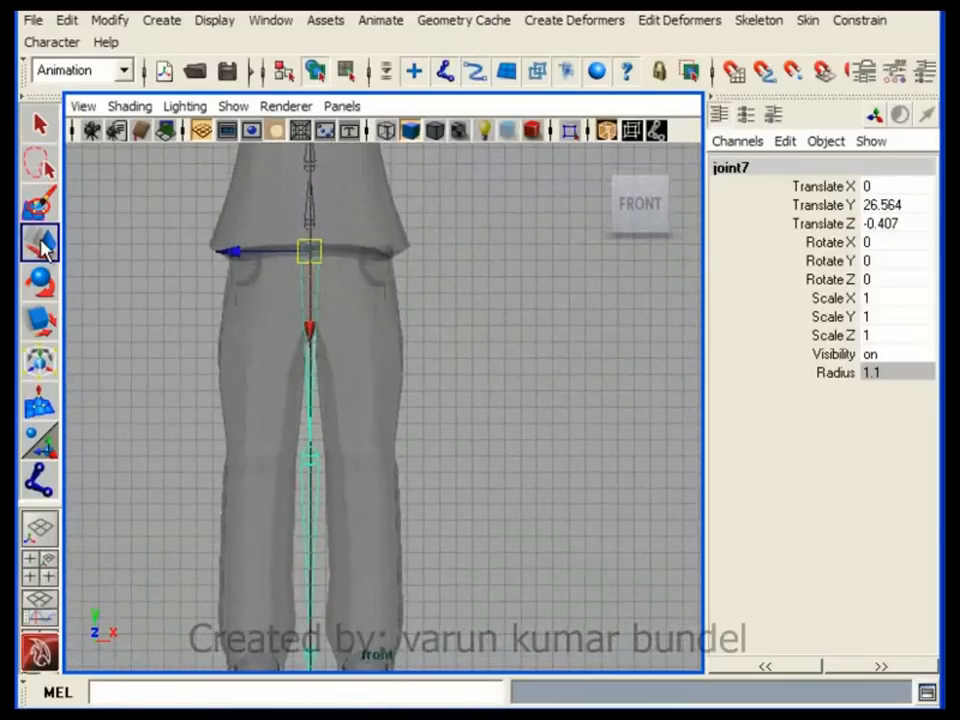
alt+middle_drag(326, 261, 318, 231)
drag(232, 217, 286, 225)
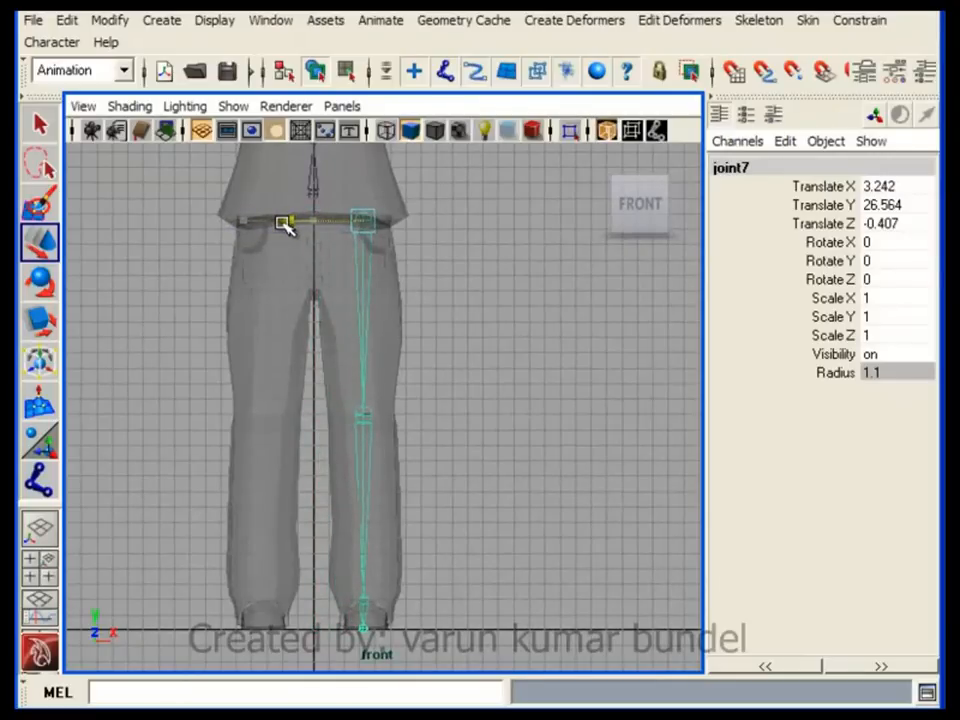
- Examine the position of the leg chain inside the character's left leg in perspective view
key(space)
key(space)
key(space)
drag(437, 298, 437, 208)
alt+drag(433, 331, 497, 381)
scroll(497, 381, up, 4)
alt+drag(470, 460, 411, 465)
scroll(411, 465, down, 3)
alt+middle_drag(426, 399, 447, 382)
alt+drag(447, 382, 472, 372)
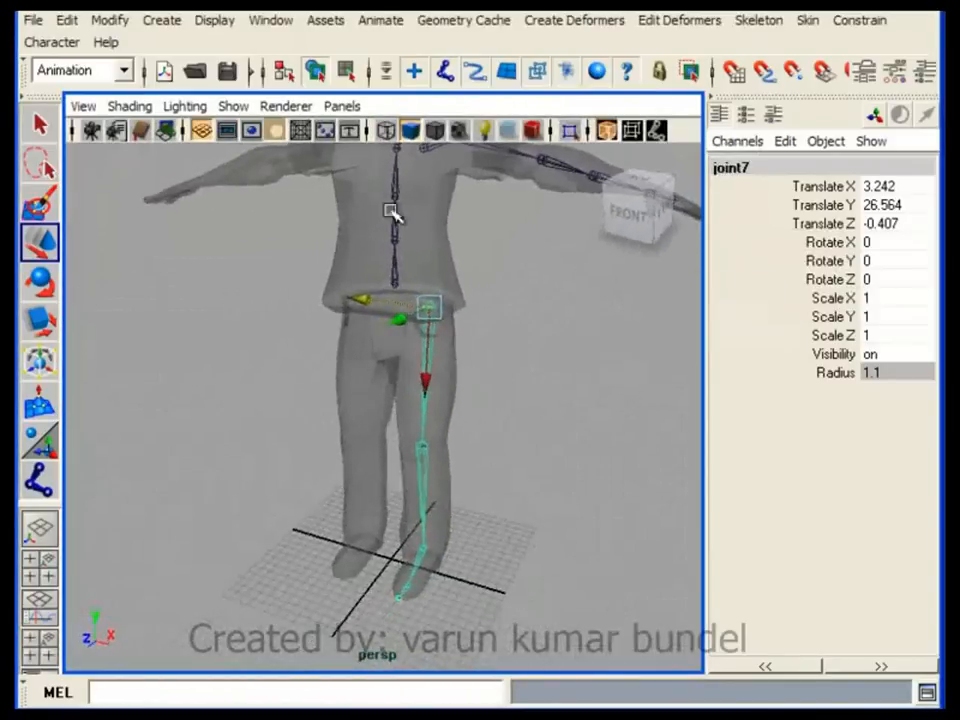
- Freeze the leg chain's transformations and orient its joints
click(118, 22)
click(146, 96)
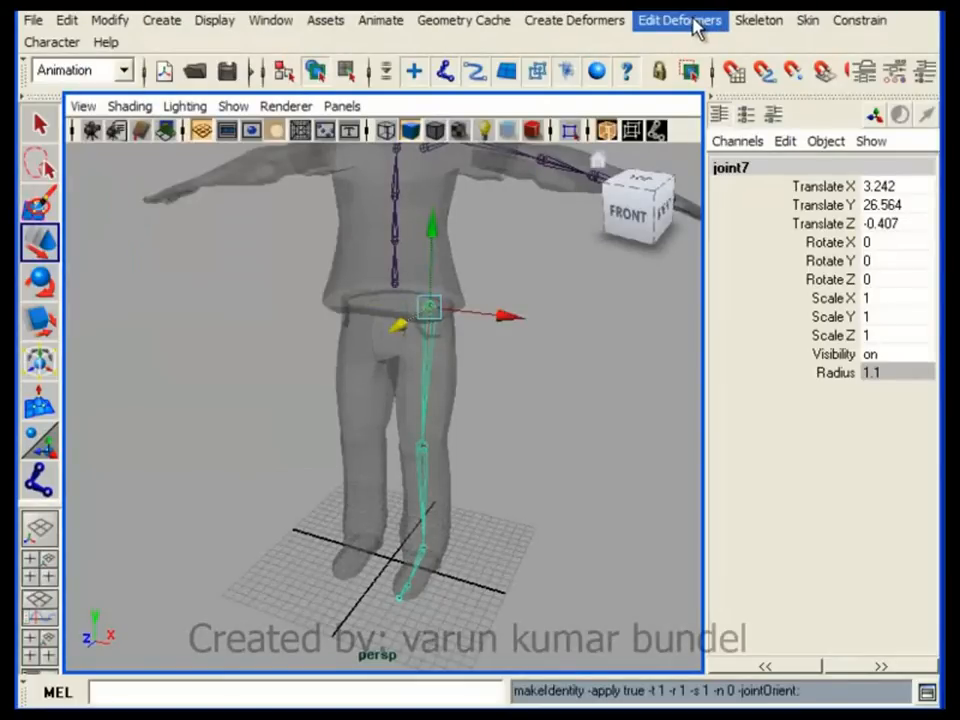
click(762, 24)
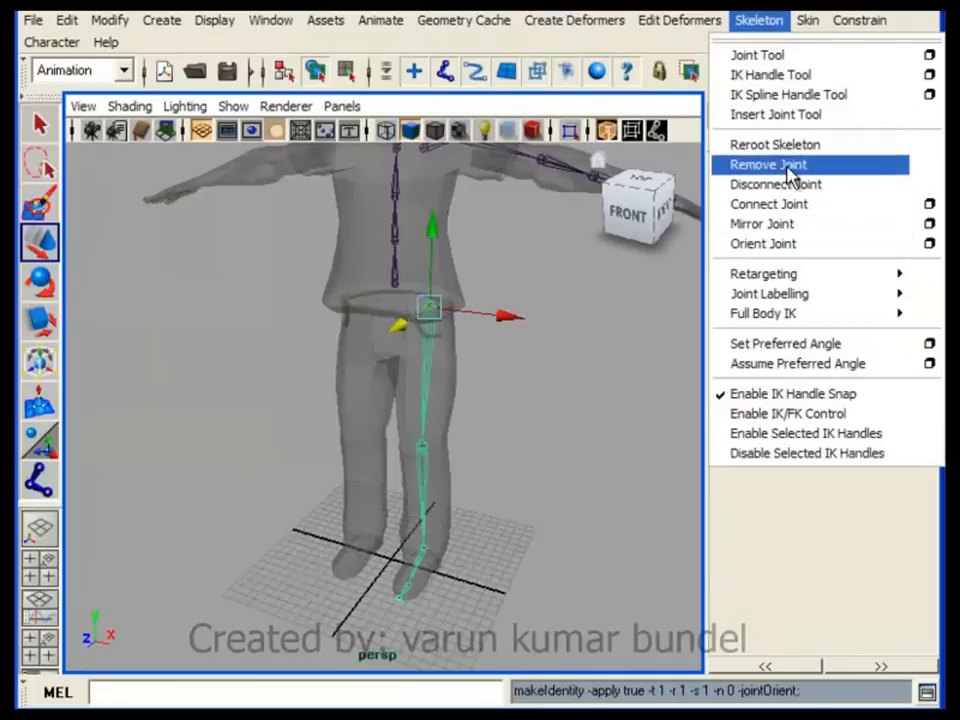
click(795, 245)
- Hide polygon objects in the perspective view and display the leg chain's rotation axes in component mode
alt+middle_drag(511, 247, 502, 276)
alt+right_drag(502, 276, 510, 372)
click(508, 350)
alt+middle_drag(424, 306, 396, 260)
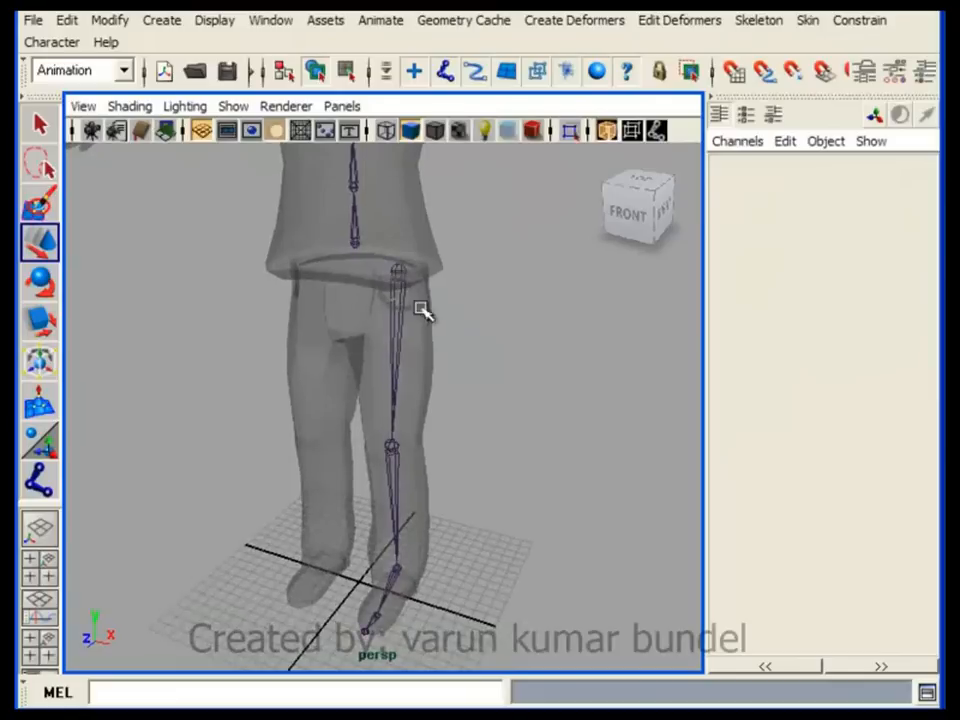
click(398, 274)
click(233, 106)
click(287, 270)
alt+right_drag(325, 308, 412, 292)
click(450, 318)
click(400, 317)
key(F8)
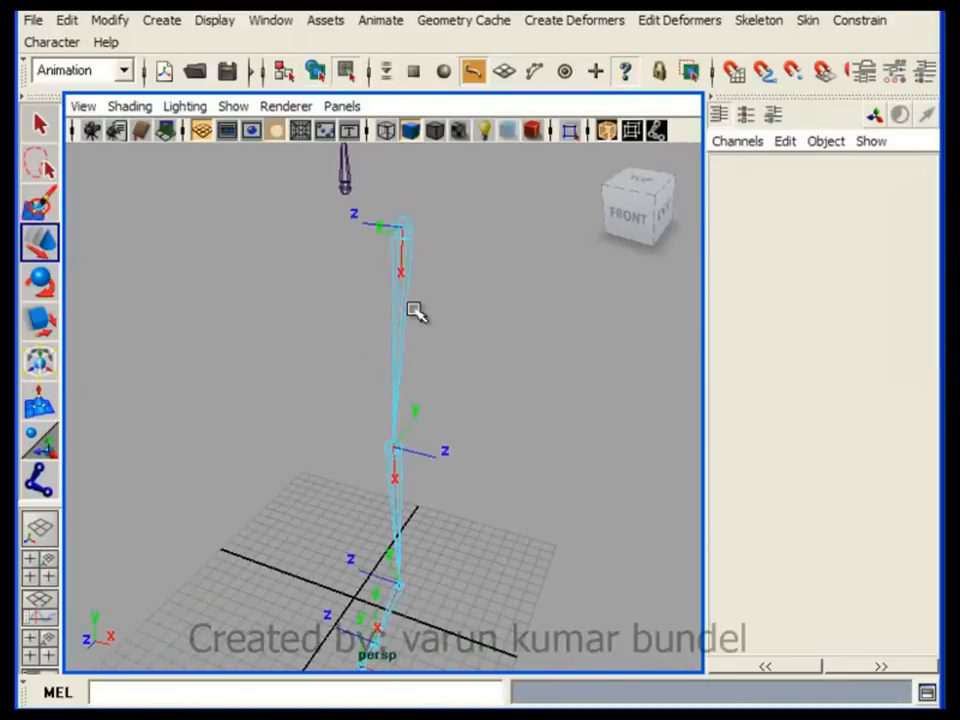
- Rotate the rotation axes of the ankle and ball joints together by 165 degrees about X
alt+drag(381, 336, 366, 276)
alt+drag(388, 489, 340, 527)
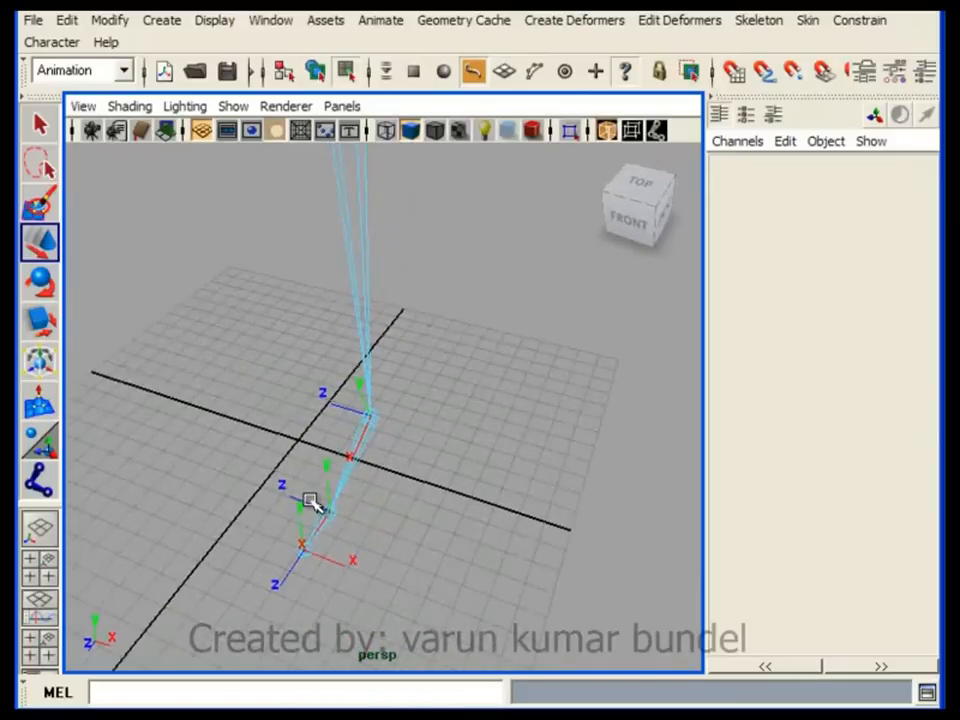
click(309, 500)
shift+click(350, 408)
alt+drag(413, 447, 459, 450)
key(e)
drag(317, 369, 592, 440)
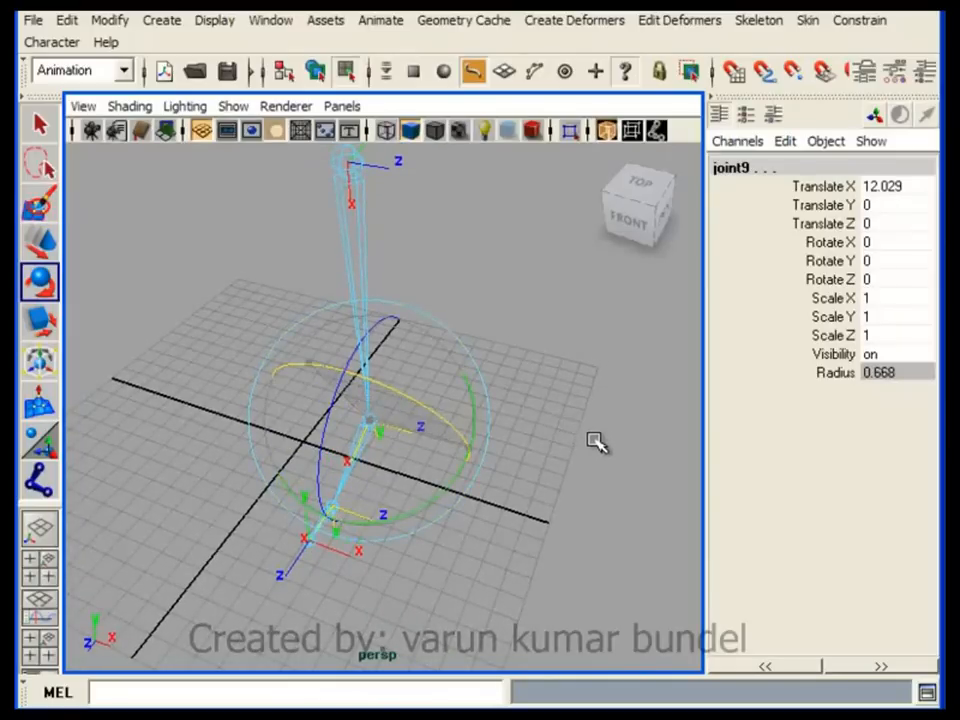
- Check the rotation amount in the Script Editor and rotate the ankle and ball axes another 15 degrees about X
alt+drag(499, 504, 528, 256)
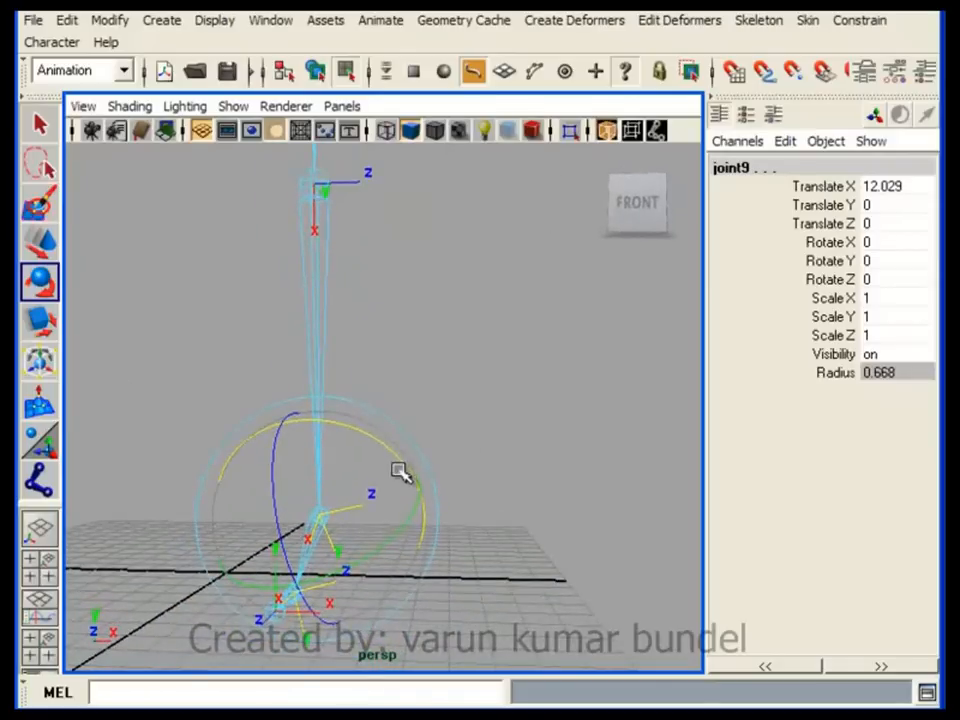
click(927, 692)
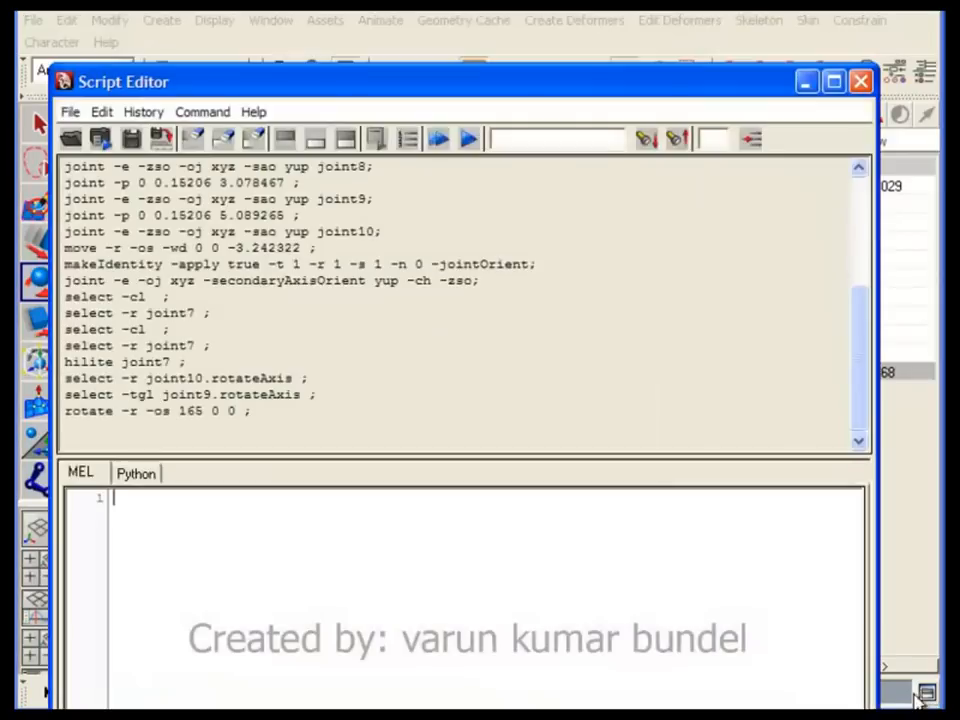
drag(276, 88, 703, 5)
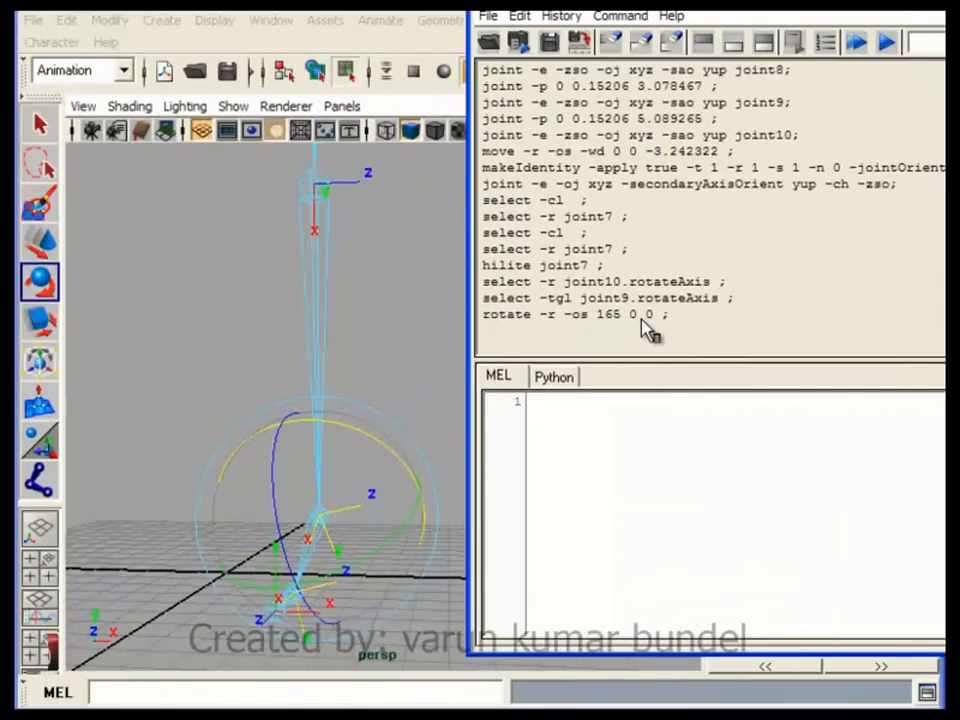
drag(623, 319, 602, 319)
drag(361, 428, 385, 435)
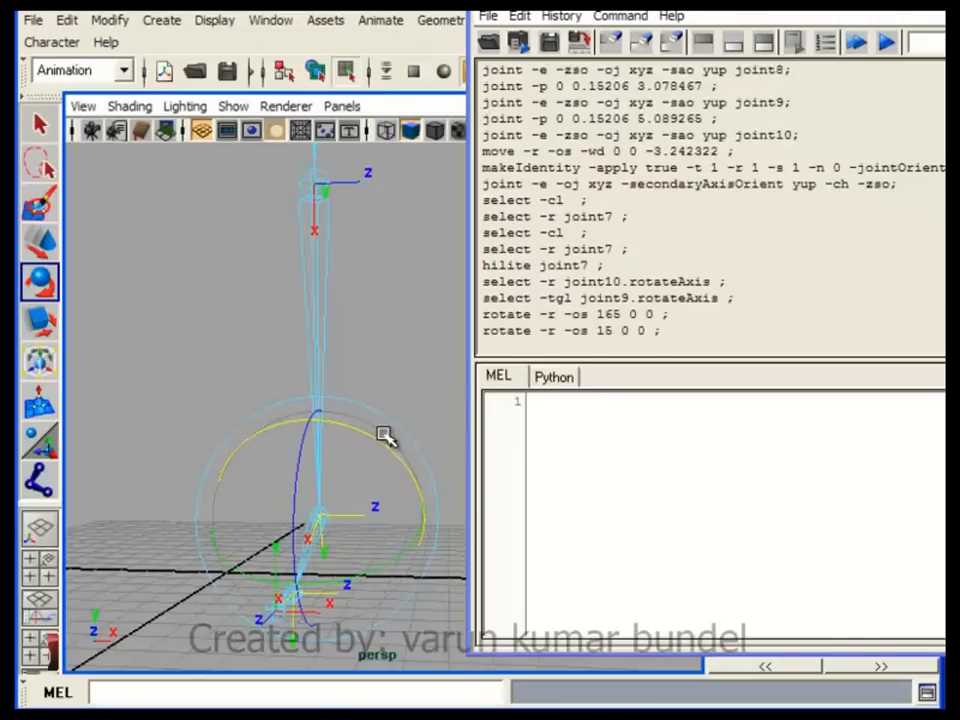
- Rotate the hip joint's rotation axis by 180 degrees about X
alt+drag(285, 493, 313, 504)
alt+middle_drag(313, 504, 309, 470)
alt+drag(300, 335, 291, 371)
click(248, 167)
alt+middle_drag(299, 301, 299, 304)
alt+drag(299, 304, 604, 296)
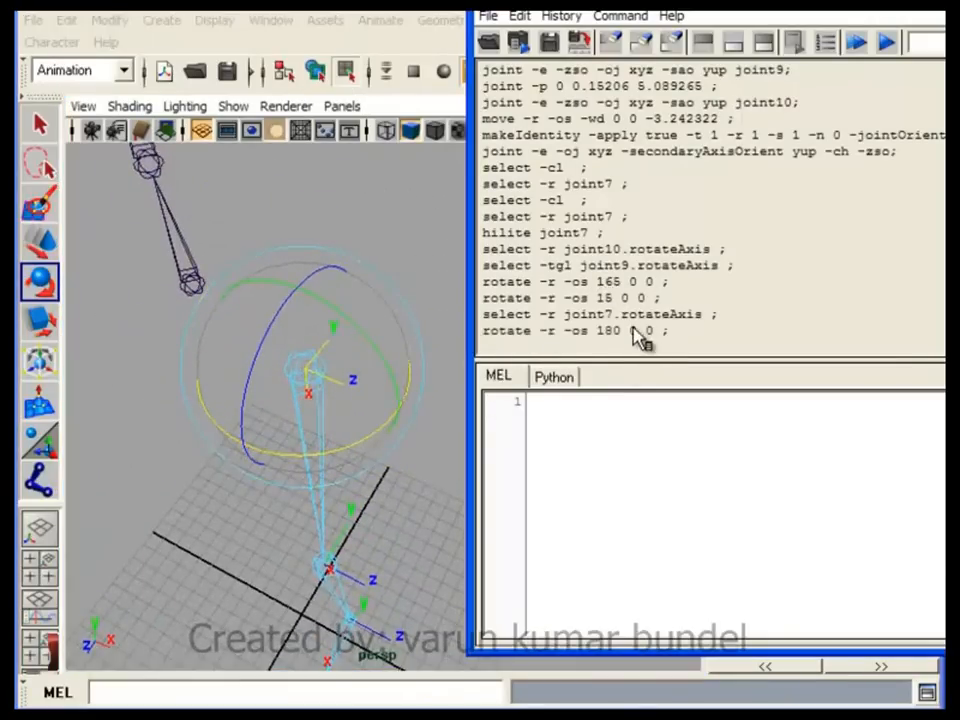
- Close the Script Editor, return to object mode and deselect the leg chain
drag(818, 4, 438, 144)
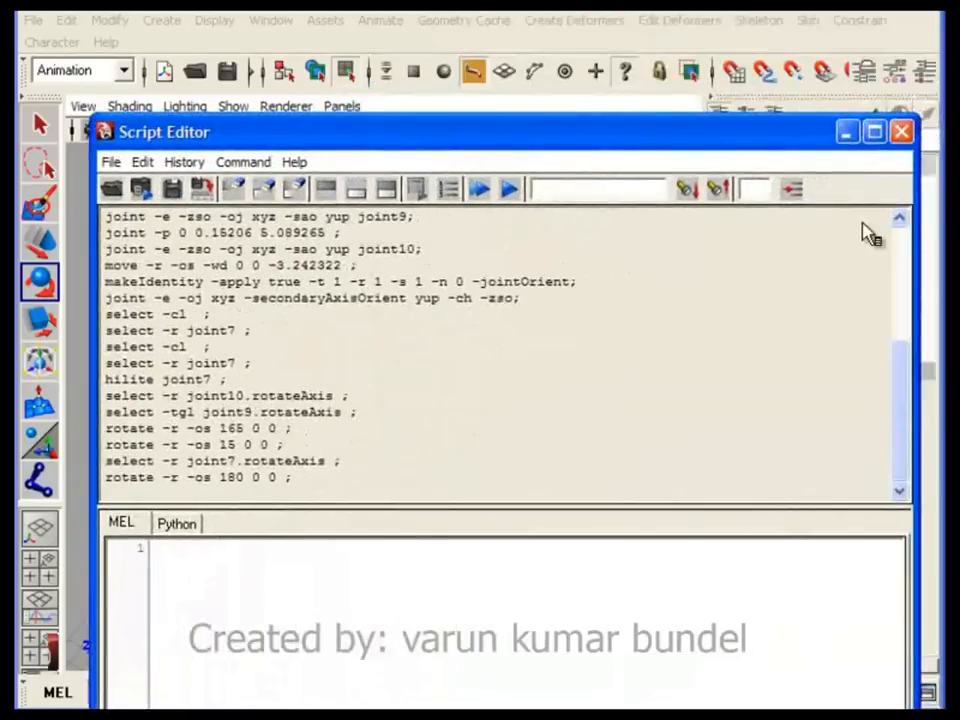
click(901, 133)
alt+drag(605, 318, 469, 321)
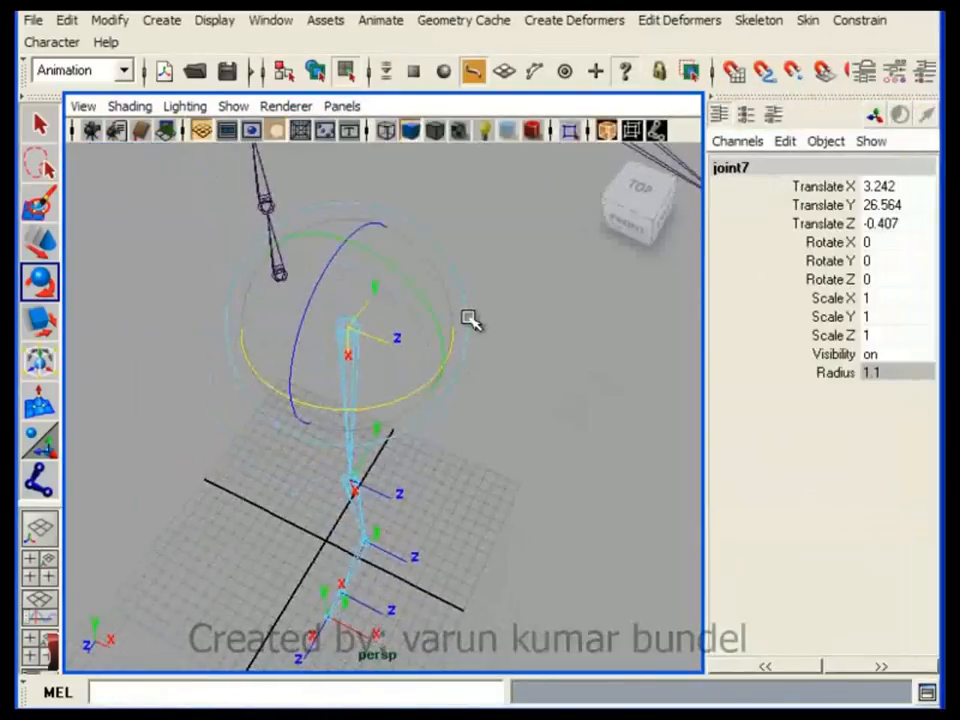
key(F8)
click(480, 400)
- Open the Outliner and place it beside the leg chain in the perspective view
alt+right_drag(480, 400, 375, 437)
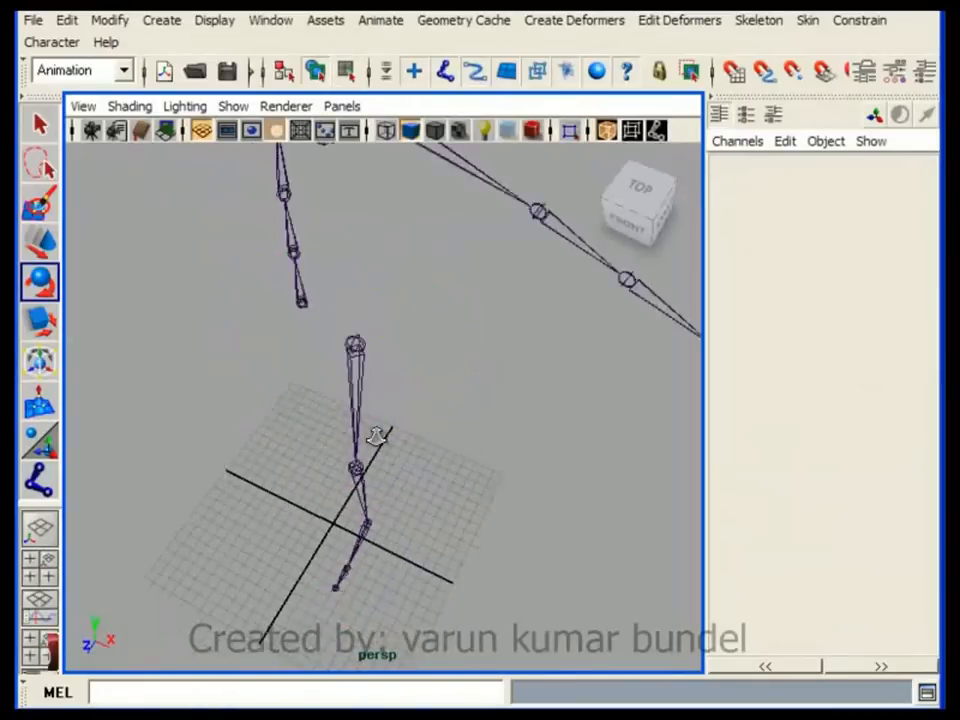
alt+drag(375, 437, 405, 396)
alt+middle_drag(405, 396, 538, 368)
alt+drag(538, 368, 549, 345)
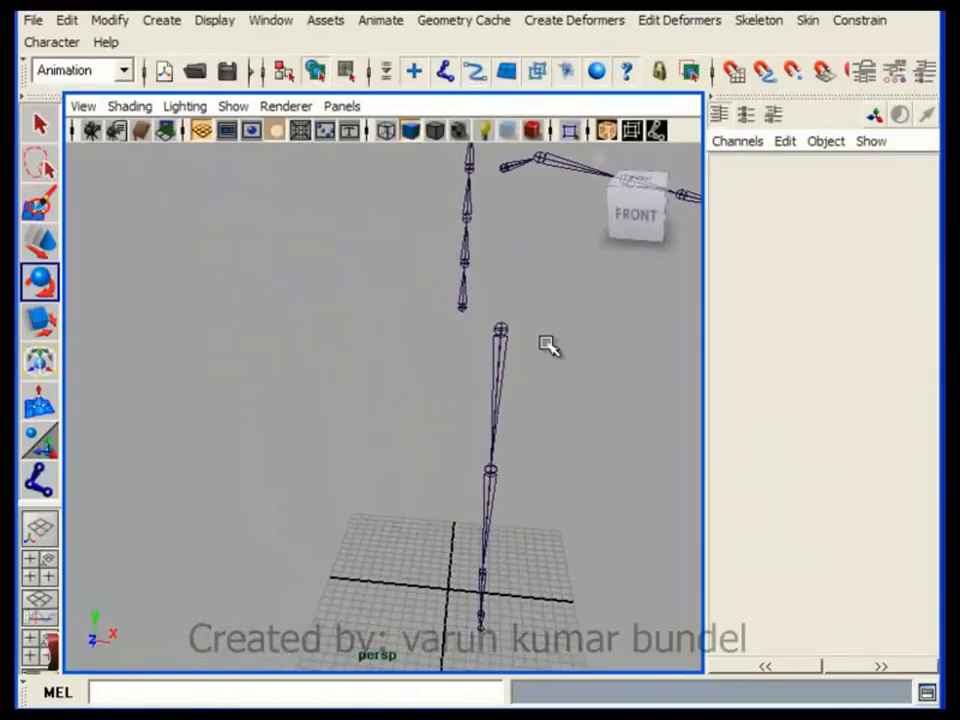
alt+drag(568, 390, 462, 358)
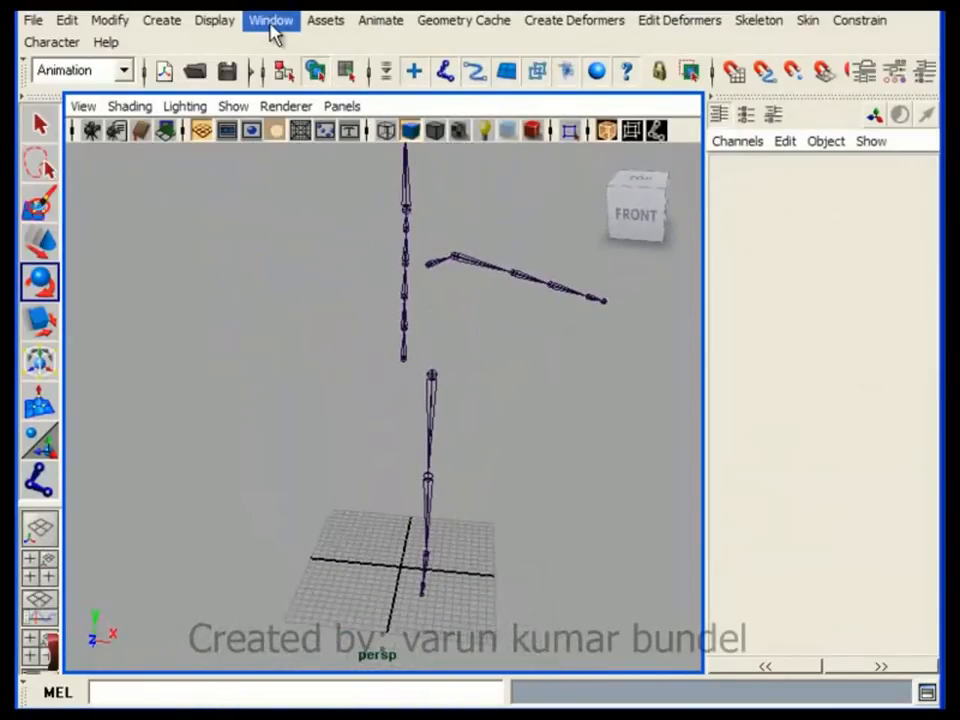
click(270, 22)
click(304, 186)
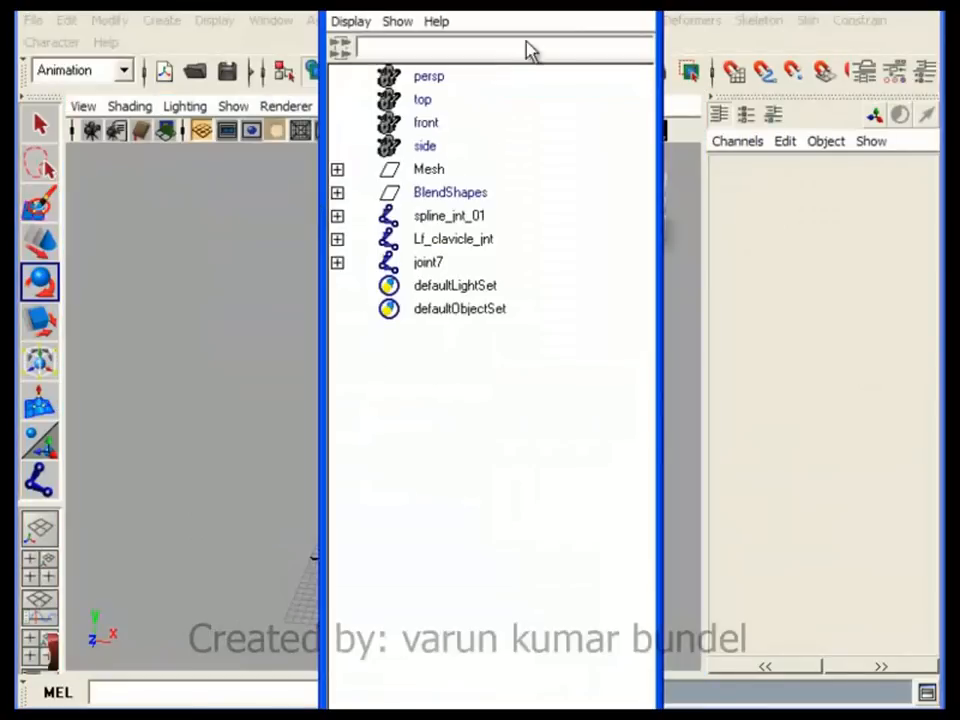
drag(473, 204, 228, 137)
alt+drag(439, 304, 483, 327)
alt+right_drag(483, 327, 468, 384)
click(260, 396)
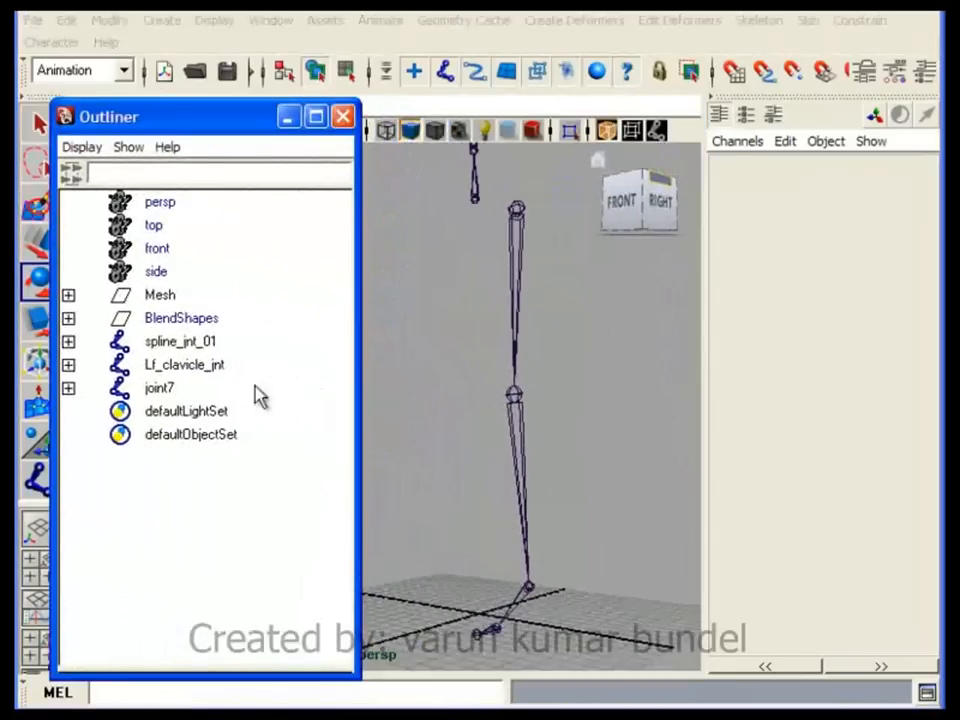
- Expand the joint7 hierarchy and rename joint7 as Lf_hip_jnt
click(68, 388)
click(172, 392)
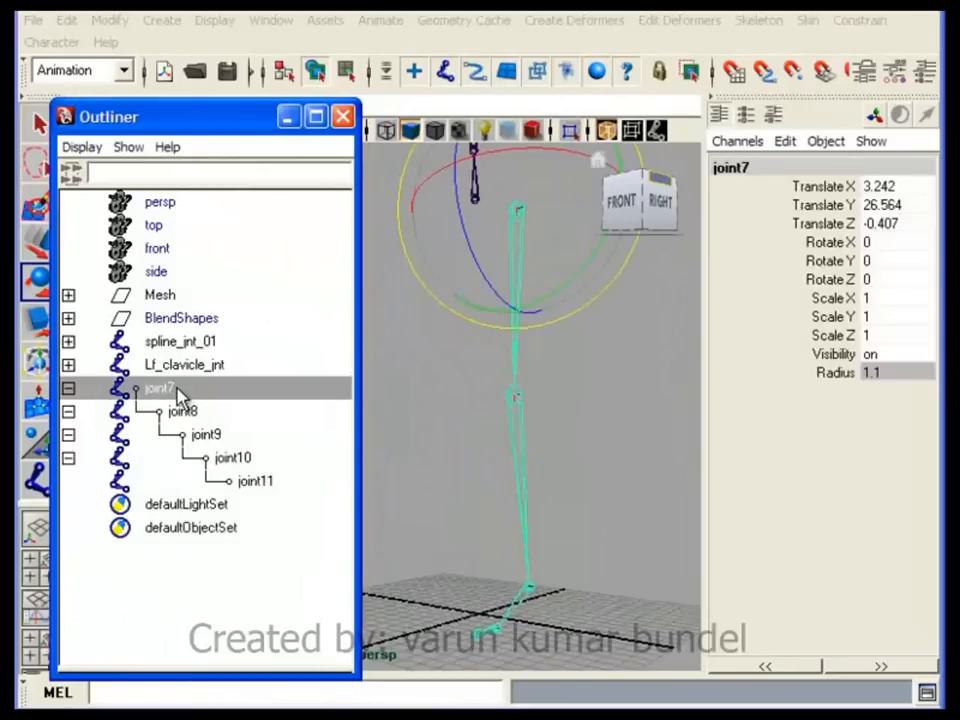
double_click(176, 389)
text(Lf_hip)
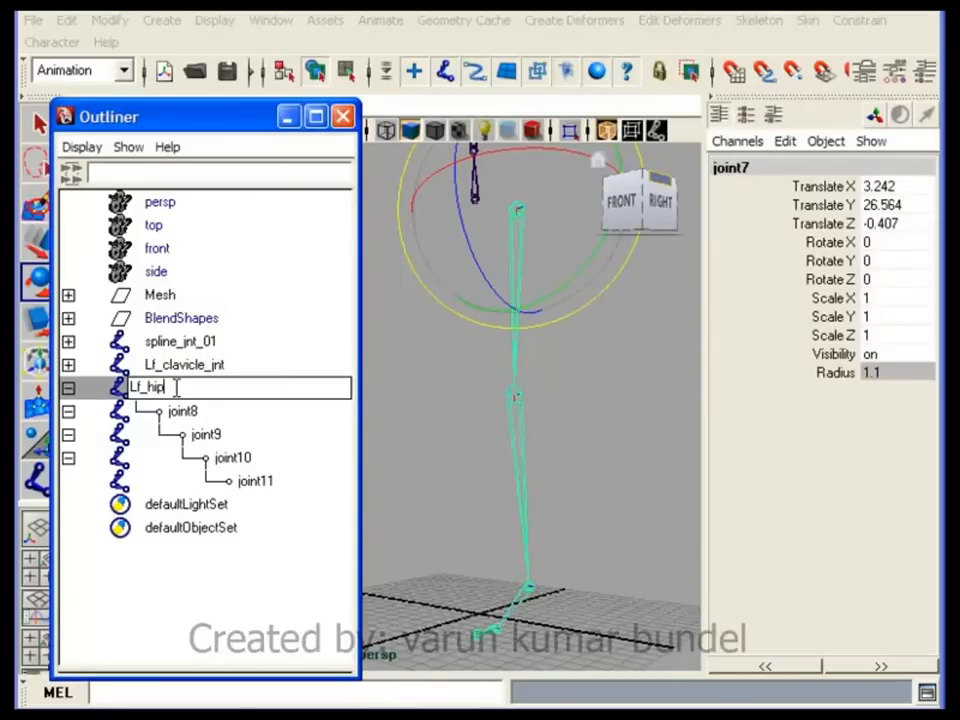
key(Return)
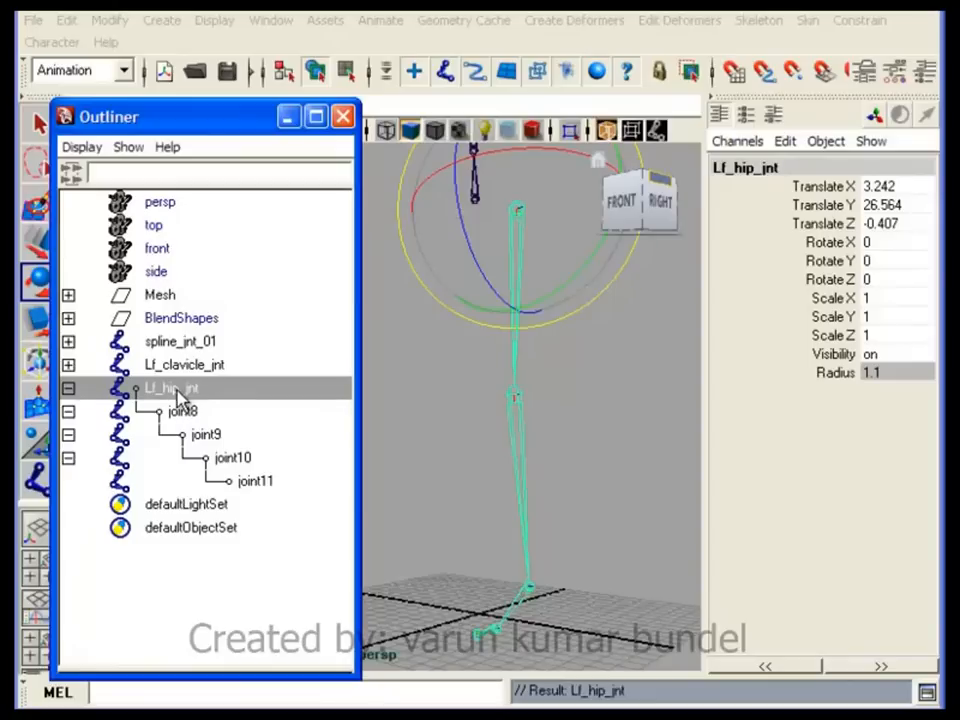
- Rename joint8 as Lf_knee_jnt and joint9 as Lf_ankle_jnt
double_click(176, 410)
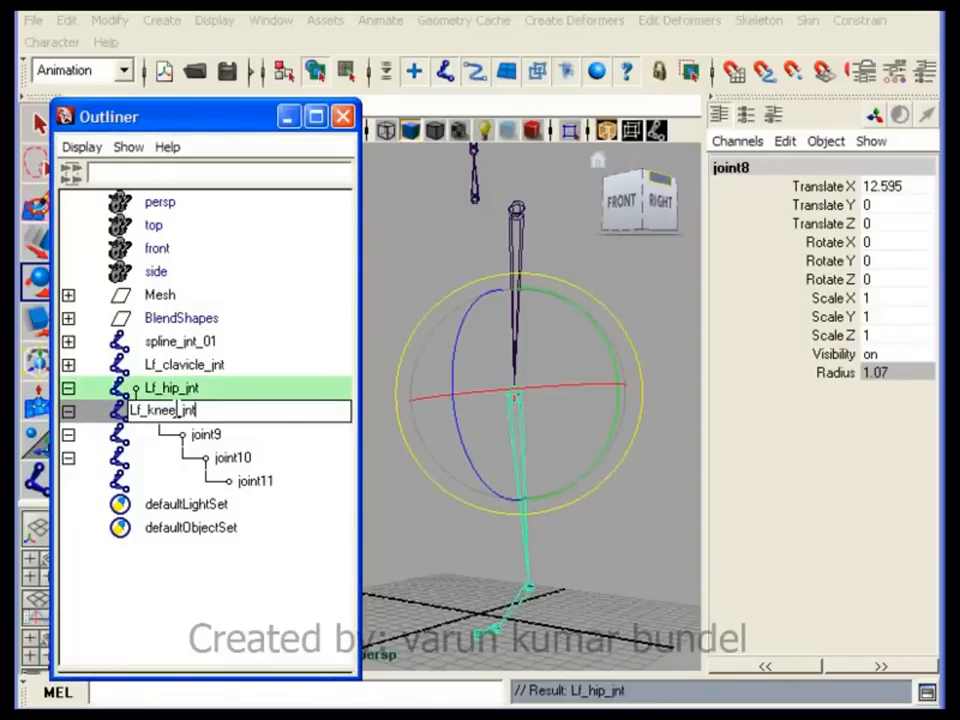
text(Lf_knee_jnt)
key(Return)
click(218, 438)
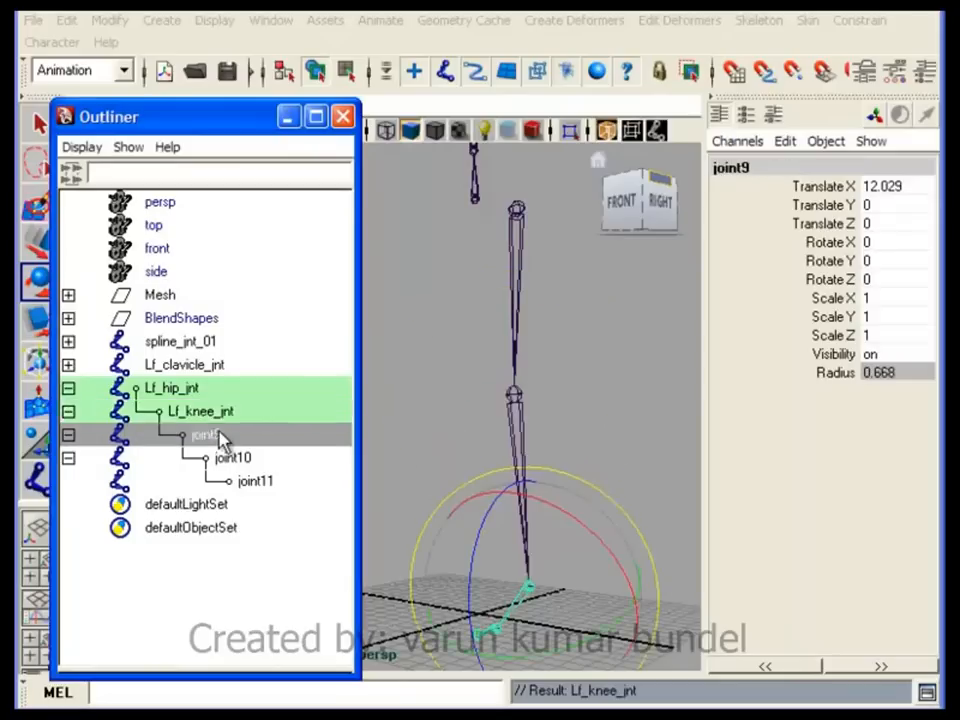
double_click(219, 437)
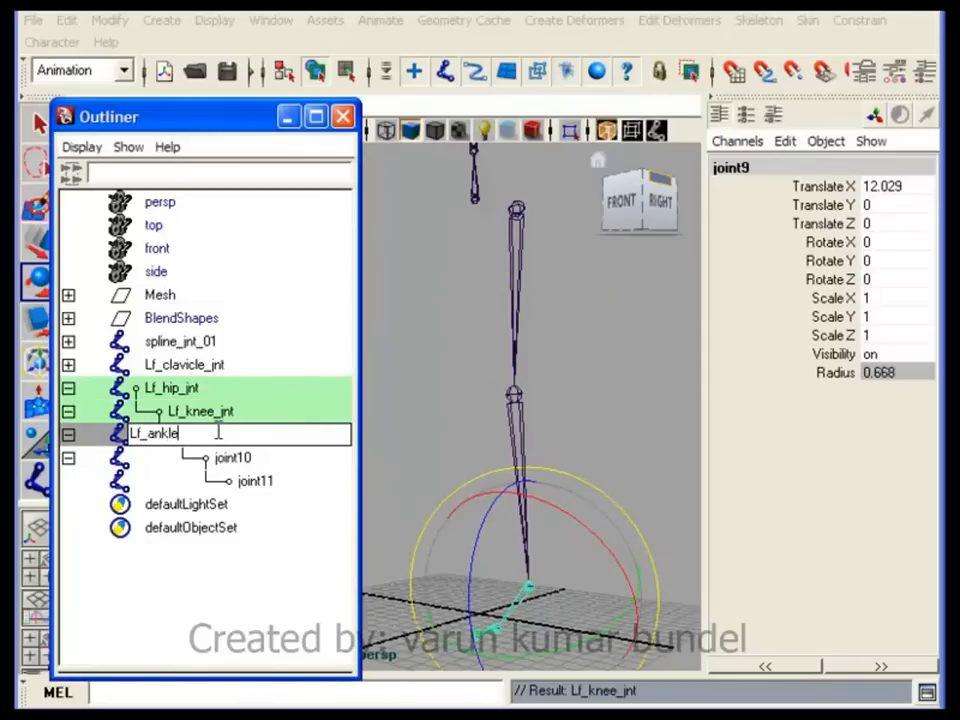
key(Return)
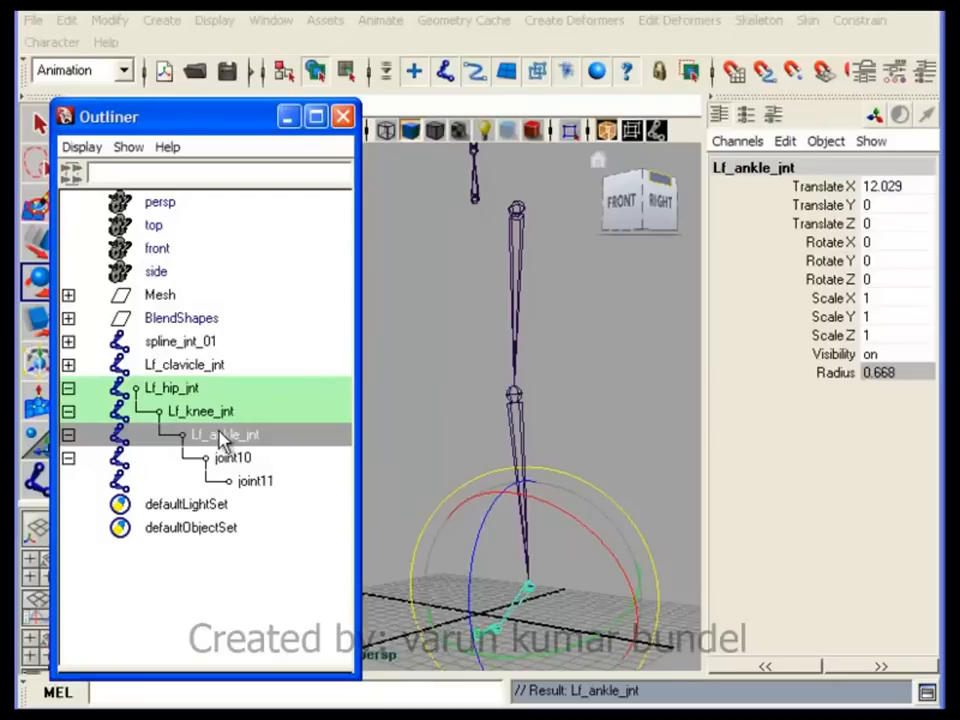
- Rename joint10 at the ball of the foot as Lf_ball_jnt
alt+middle_drag(505, 425, 525, 208)
alt+drag(525, 208, 493, 426)
alt+right_drag(493, 426, 552, 390)
alt+middle_drag(552, 390, 538, 388)
key(w)
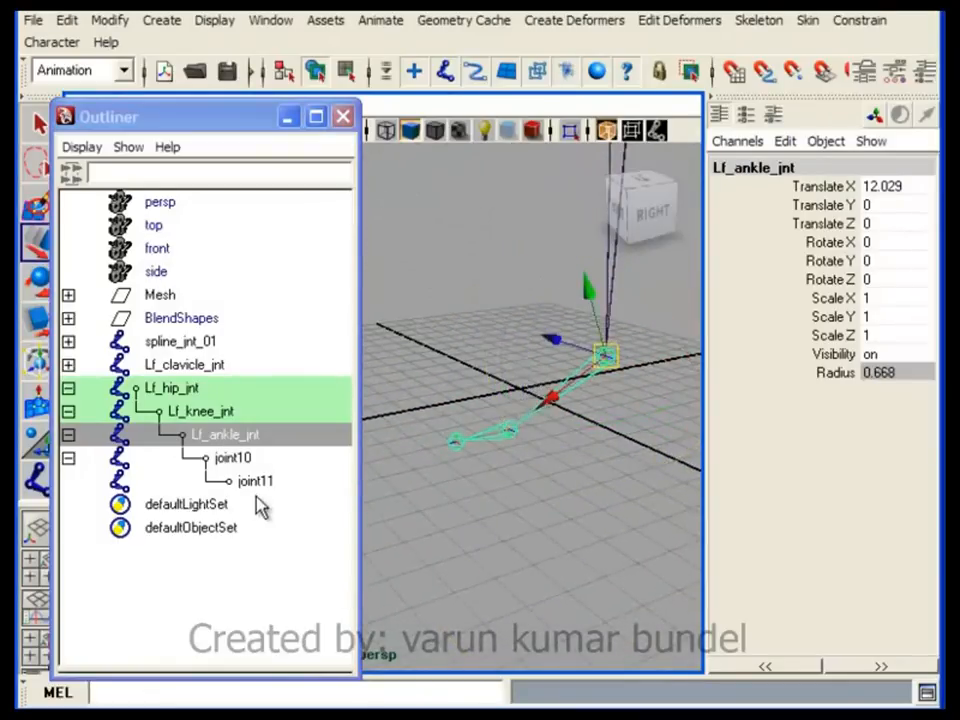
click(258, 445)
double_click(260, 456)
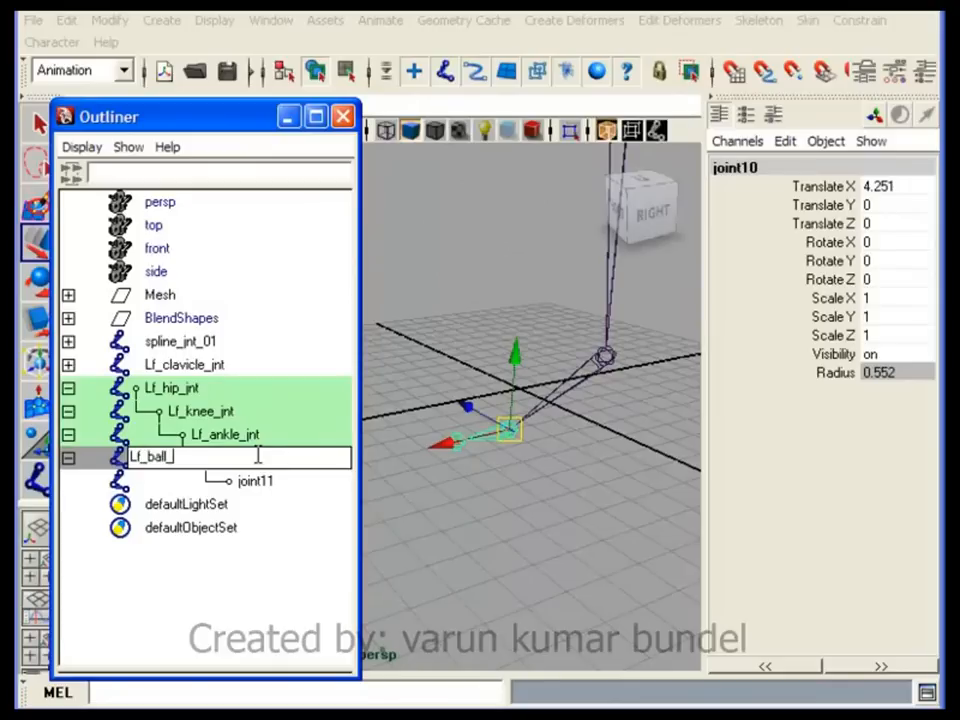
key(Return)
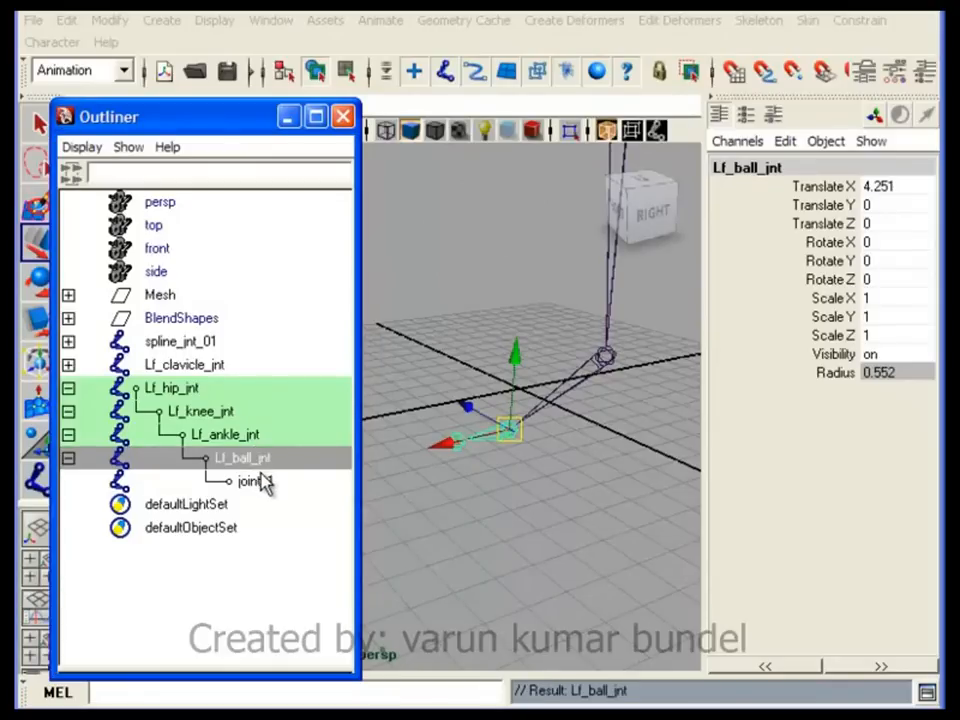
- Rename joint11 at the toe as Lf_toe_jnt and collapse the Lf_hip_jnt hierarchy
double_click(258, 481)
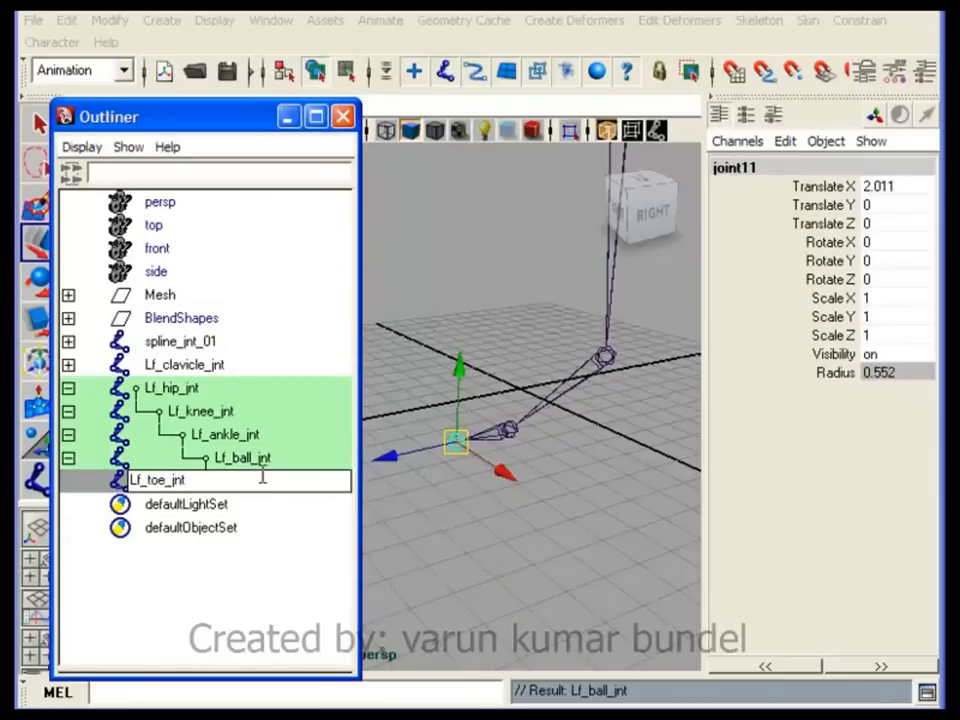
text(Lf_toe_jnt)
key(Return)
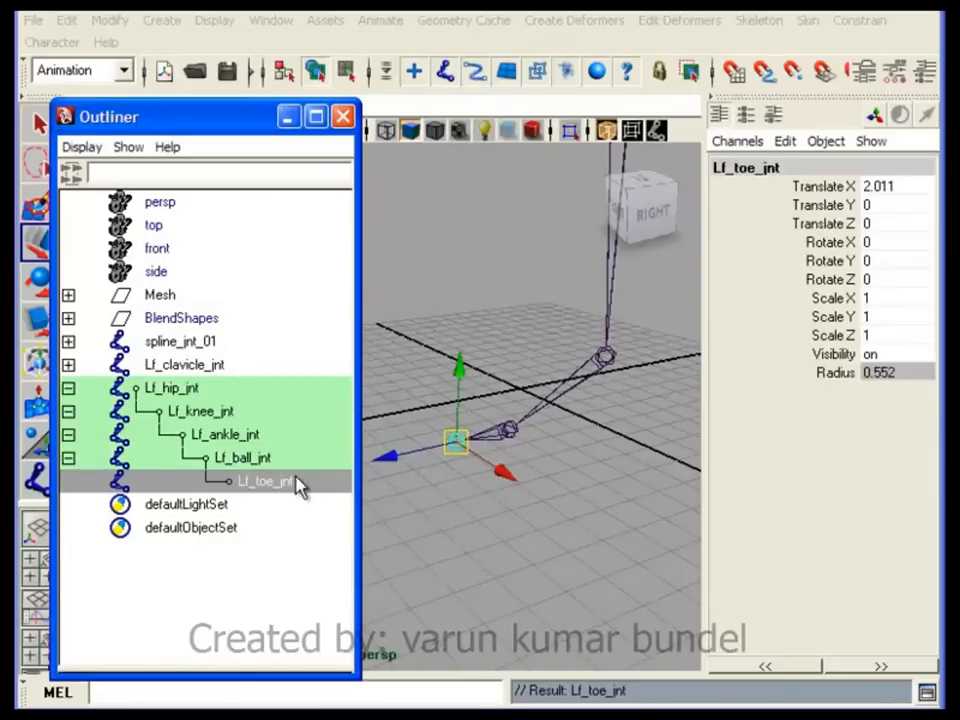
click(68, 389)
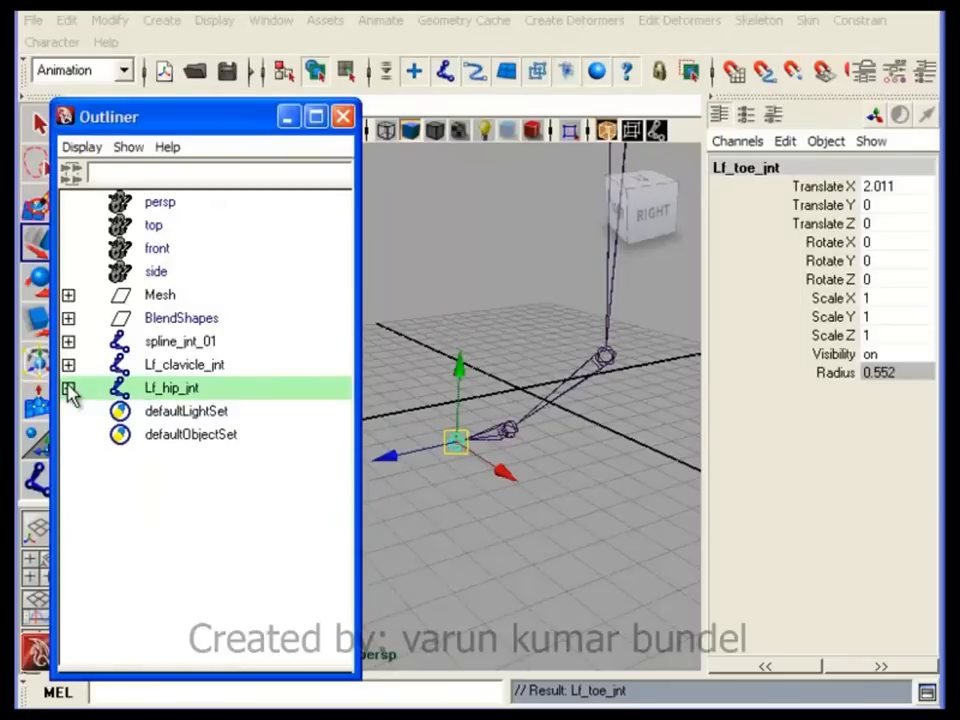
- Minimize the Outliner, switch to the side view and turn on the display of polygons
click(287, 118)
alt+drag(439, 390, 465, 361)
alt+middle_drag(465, 361, 437, 458)
scroll(489, 469, up, 2)
alt+drag(437, 458, 456, 448)
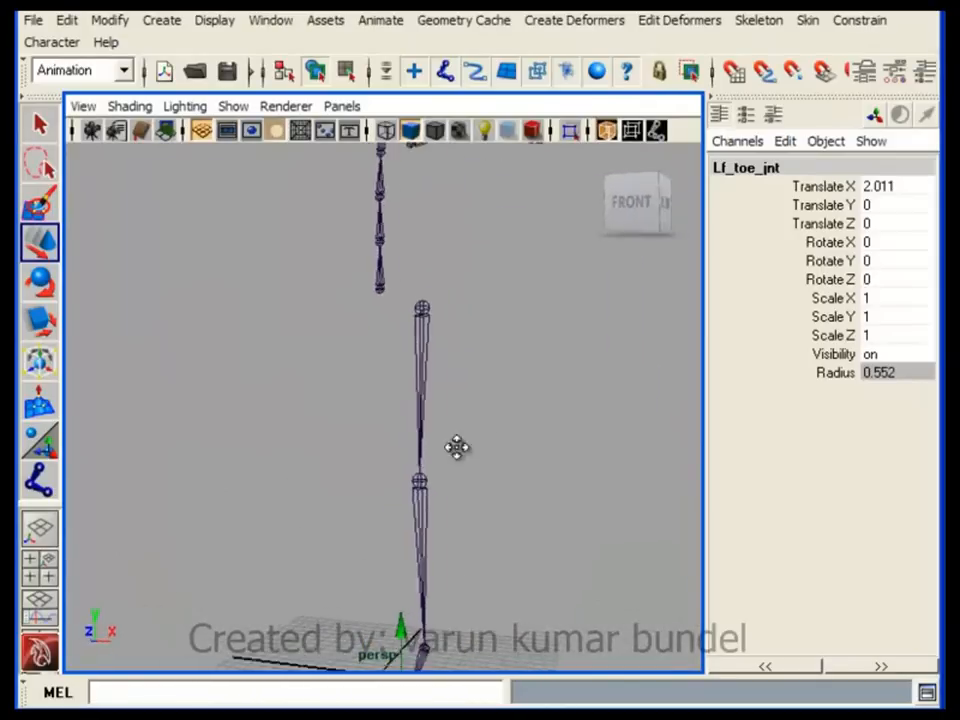
alt+middle_drag(456, 448, 480, 521)
scroll(480, 521, up, 5)
scroll(465, 505, down, 5)
key(space)
drag(440, 484, 565, 484)
click(233, 106)
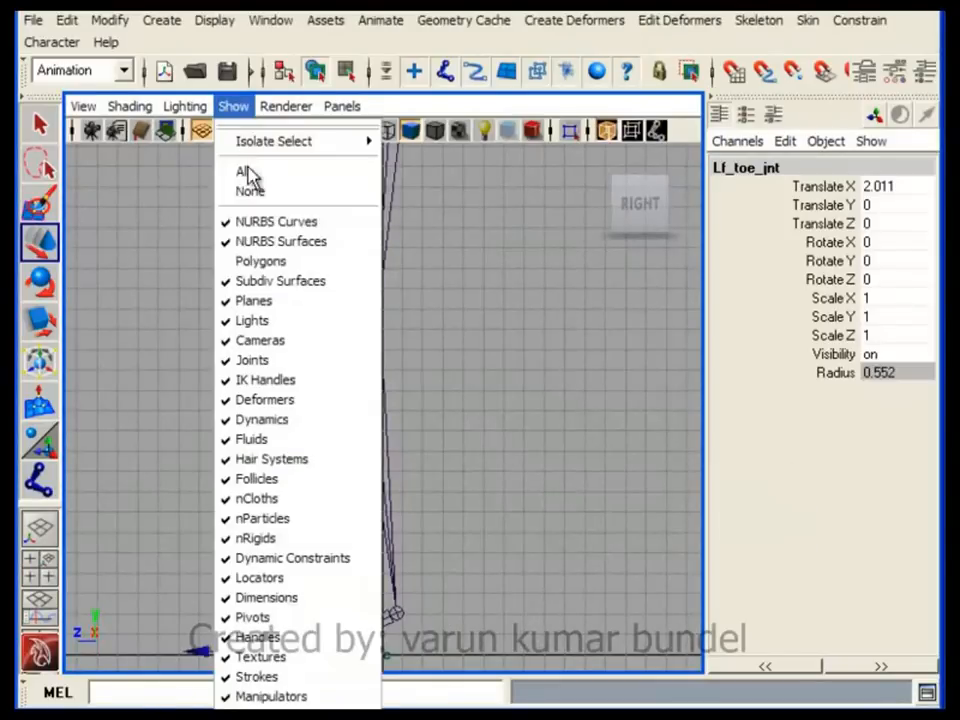
click(273, 266)
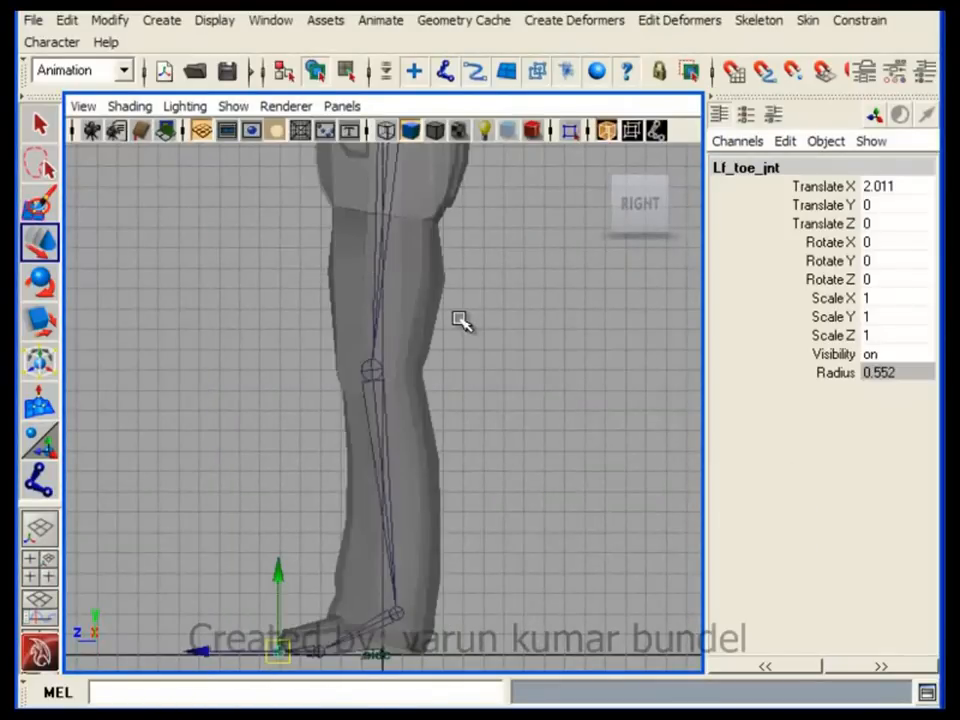
- Select spline_jnt_01 at the waist, restore the Outliner and duplicate the joint with its hierarchy
alt+middle_drag(457, 320, 420, 598)
alt+right_drag(420, 598, 632, 618)
alt+middle_drag(420, 418, 499, 529)
alt+right_drag(499, 529, 466, 490)
alt+right_drag(386, 420, 409, 437)
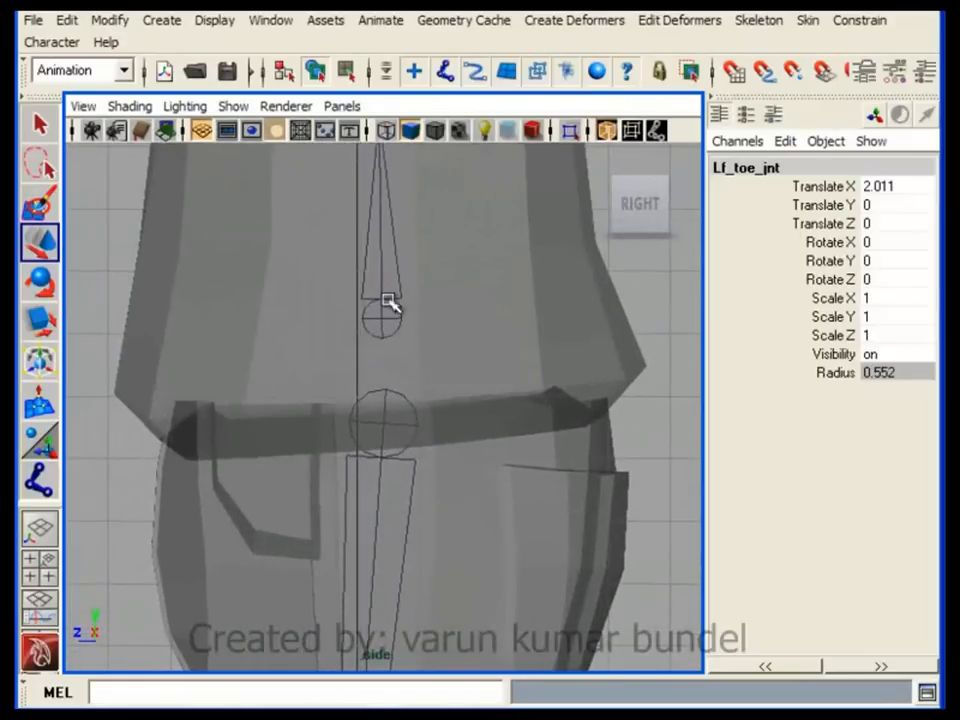
click(397, 427)
alt+middle_drag(435, 433, 440, 371)
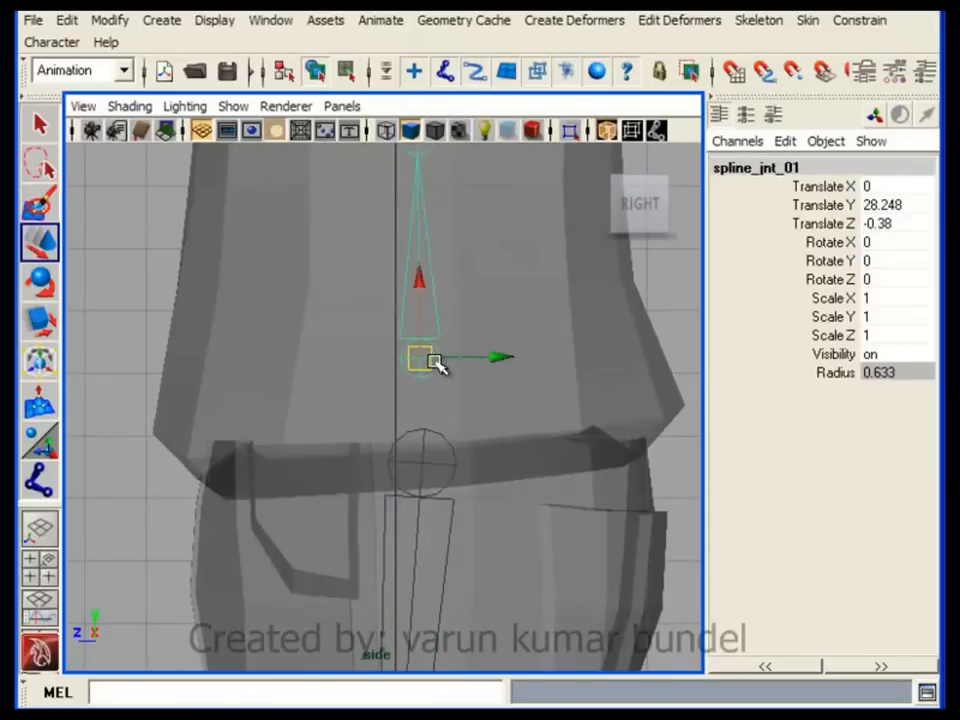
alt+right_drag(514, 469, 422, 389)
alt+middle_drag(422, 389, 485, 465)
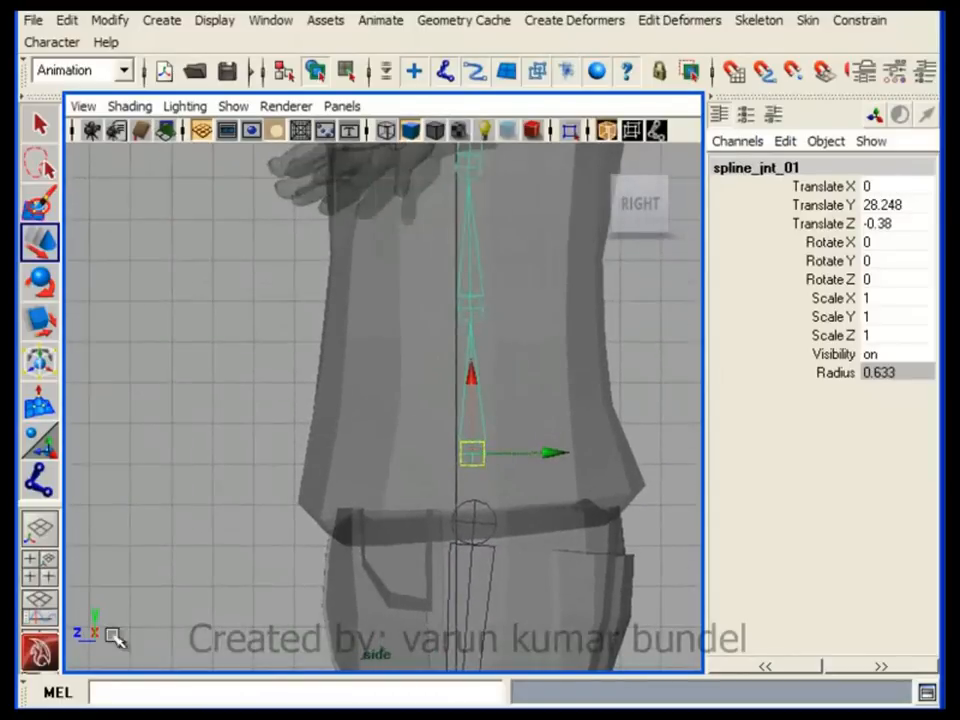
click(110, 706)
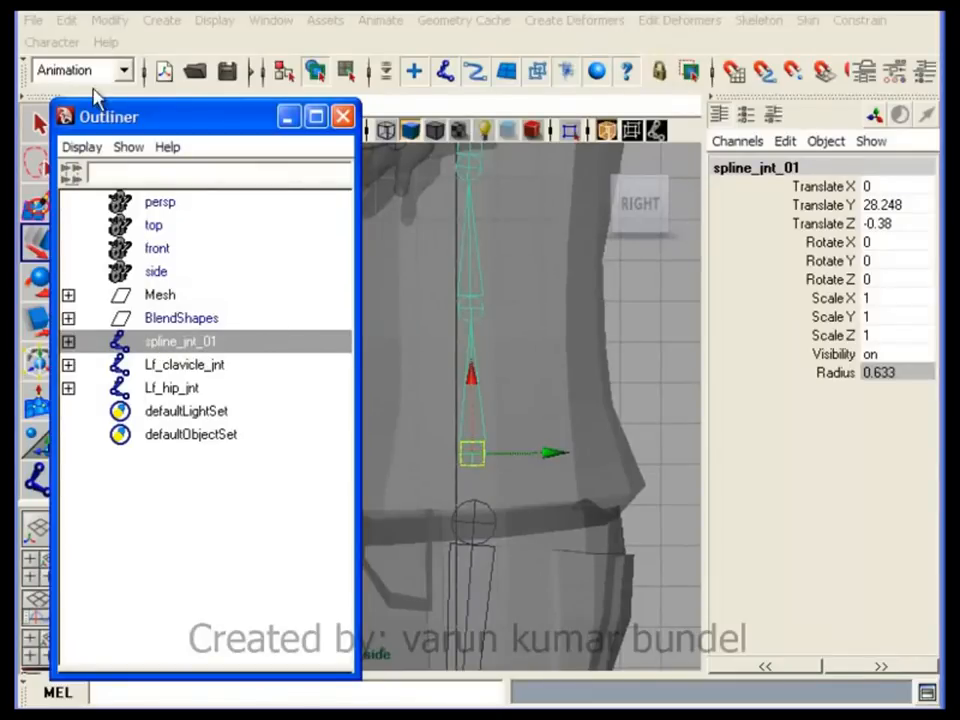
click(66, 20)
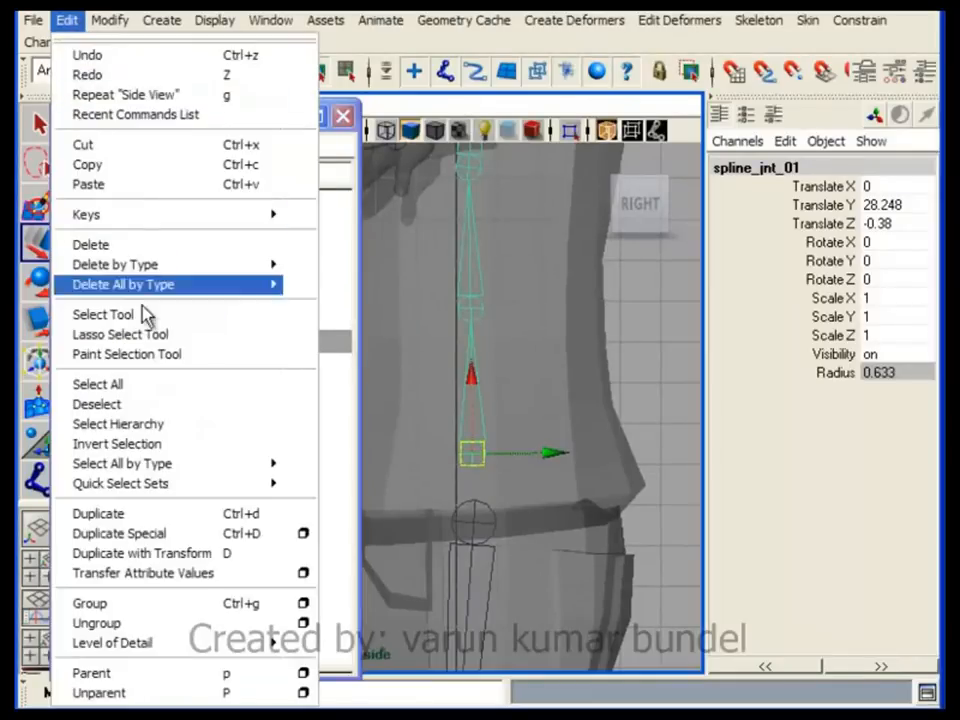
click(148, 514)
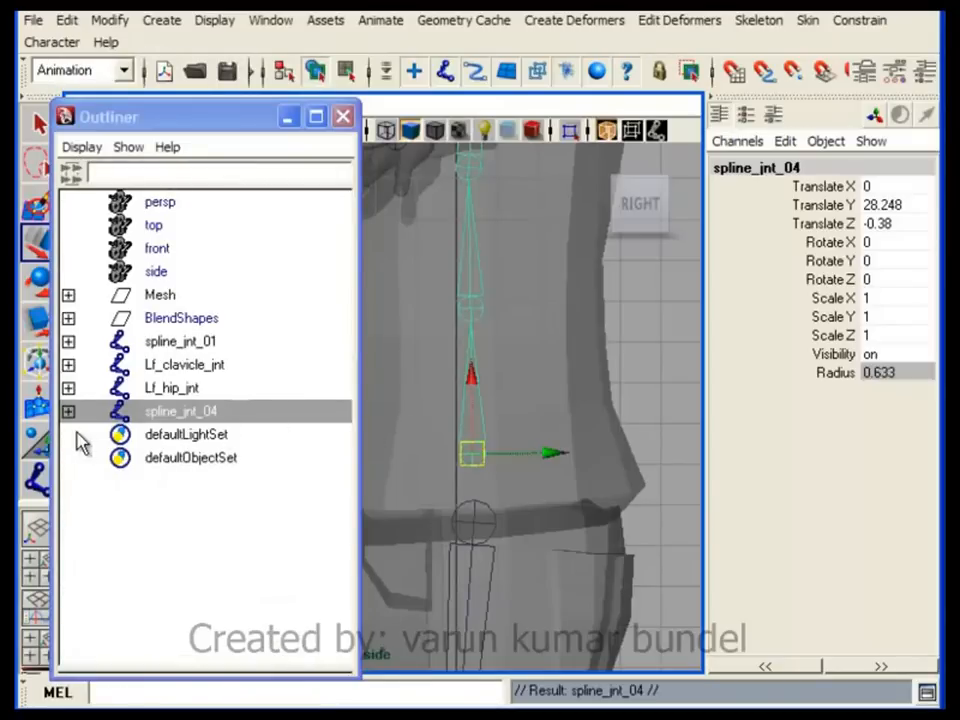
- Try moving the duplicated spline_jnt_04 chain along its Y axis in the side view and undo the move
alt+right_drag(480, 471, 424, 345)
alt+middle_drag(406, 326, 444, 454)
alt+right_drag(470, 480, 422, 415)
alt+middle_drag(422, 415, 453, 467)
drag(575, 565, 621, 549)
key(ctrl+z)
alt+right_drag(530, 556, 444, 514)
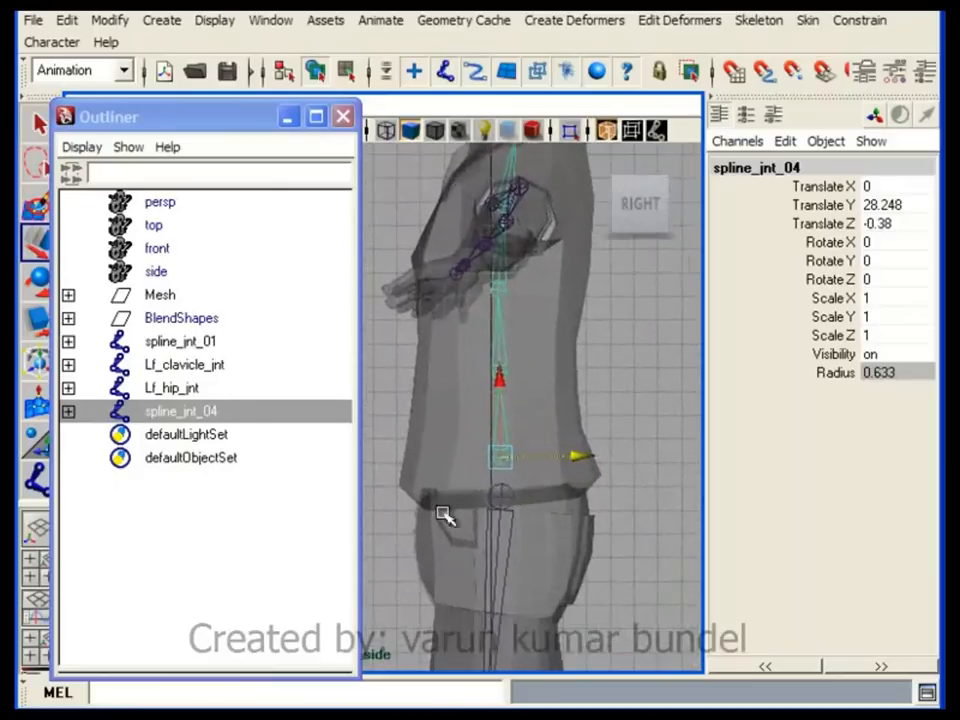
- Delete all child joints under spline_jnt_04, from spline_jnt_02 to head_jnt_END
click(69, 412)
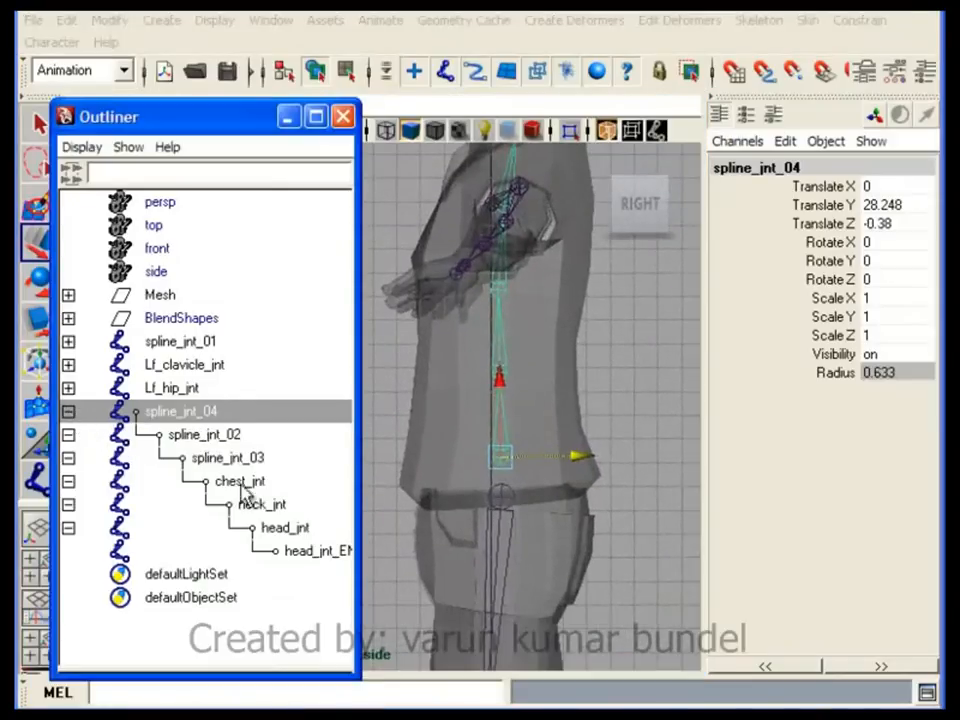
drag(213, 443, 287, 556)
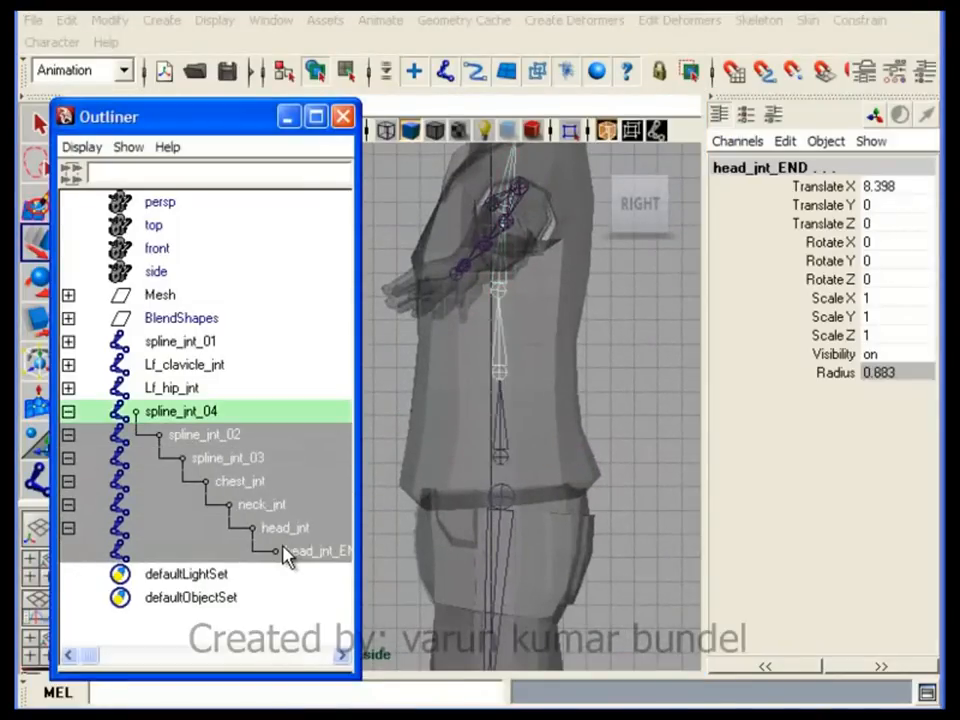
key(Delete)
- Select the single joint spline_jnt_04, try moving it along its Y axis and undo the move
click(180, 411)
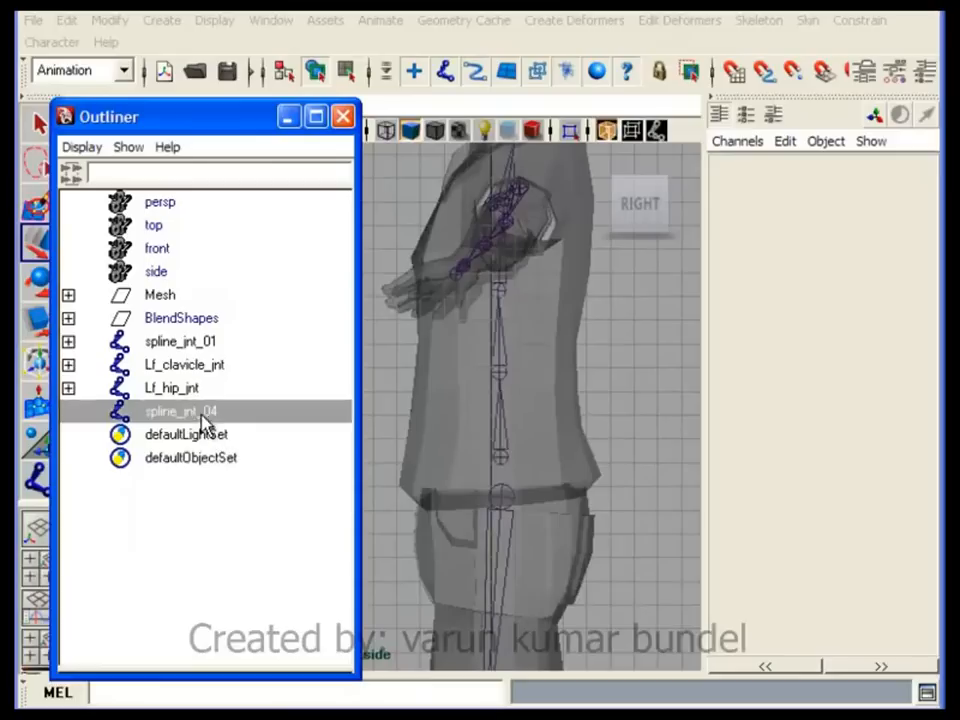
scroll(575, 565, up, 3)
scroll(564, 569, up, 1)
drag(577, 439, 617, 439)
key(ctrl+z)
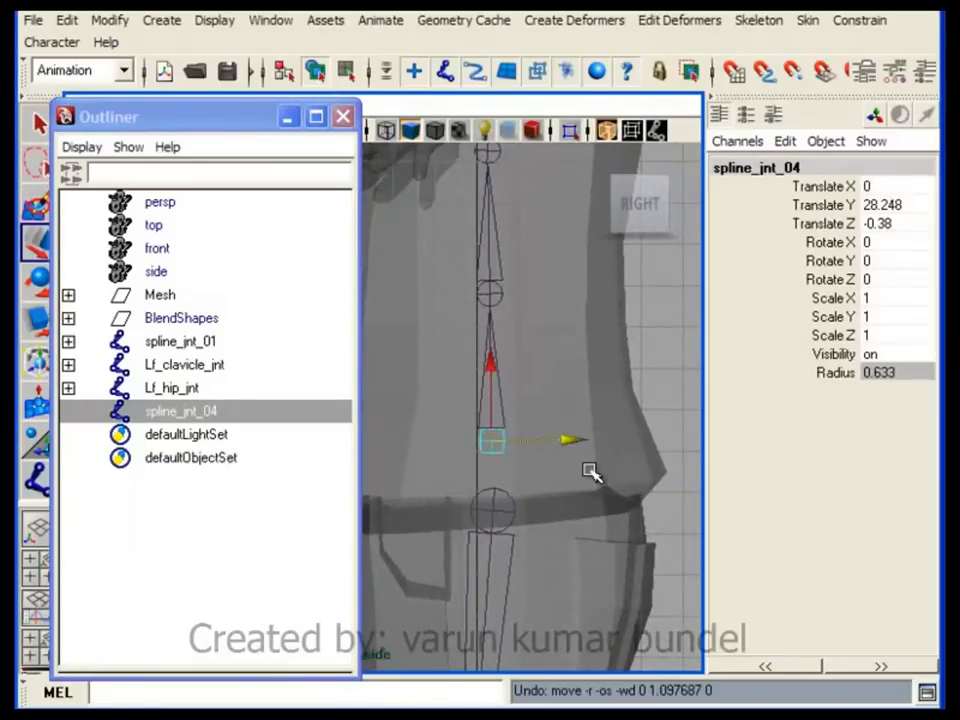
- Rename spline_jnt_04 as root_jnt
double_click(204, 411)
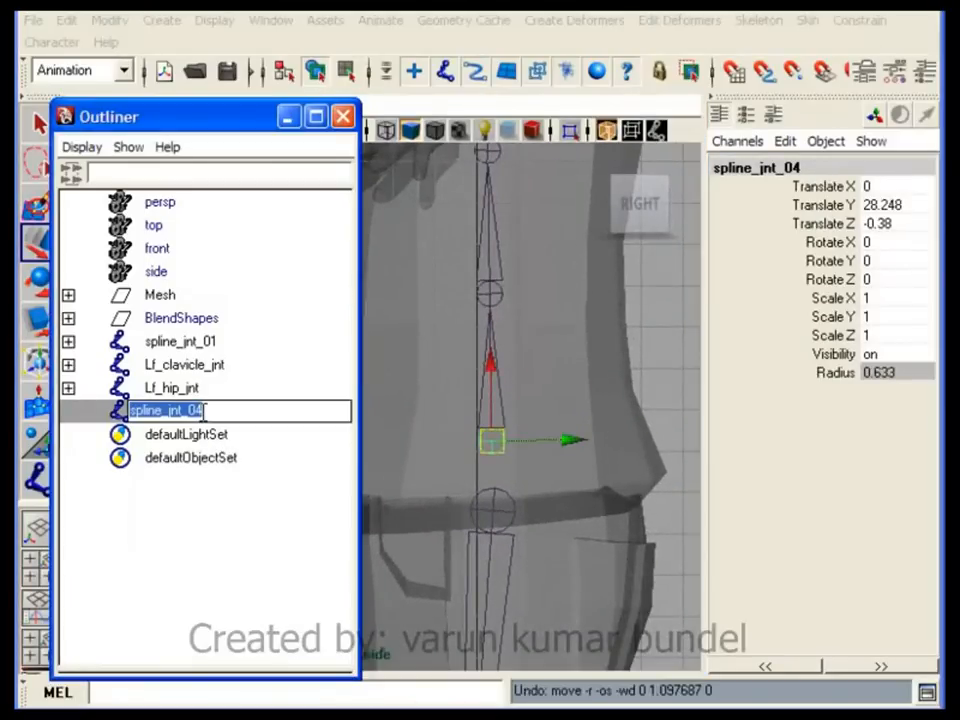
text(root_jnt)
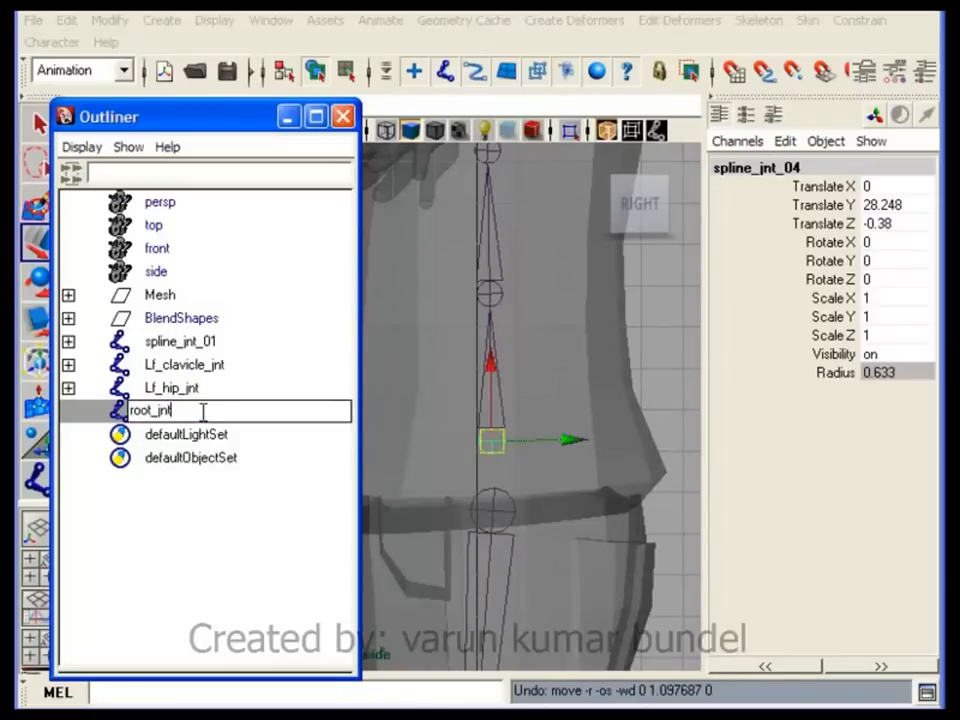
key(Return)
- Examine the local rotation axes of root_jnt in component mode from the side and perspective views, then return to object mode
alt+right_drag(436, 480, 573, 550)
alt+middle_drag(573, 550, 411, 503)
alt+right_drag(411, 503, 634, 613)
alt+middle_drag(535, 577, 555, 581)
alt+right_drag(555, 581, 675, 673)
alt+right_drag(590, 610, 643, 636)
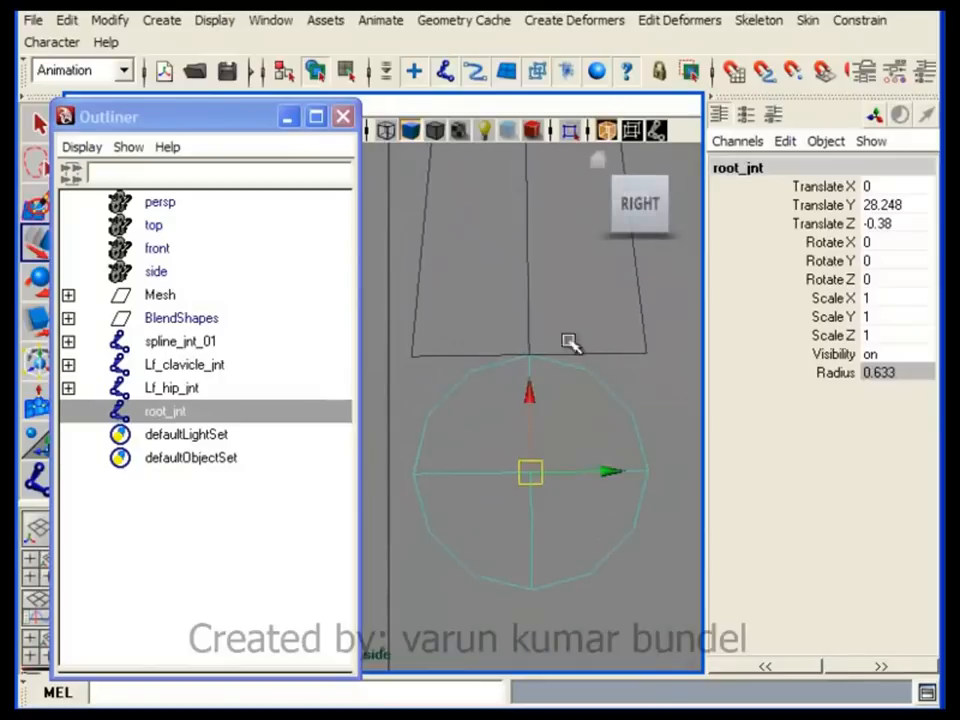
key(F8)
alt+middle_drag(583, 437, 566, 452)
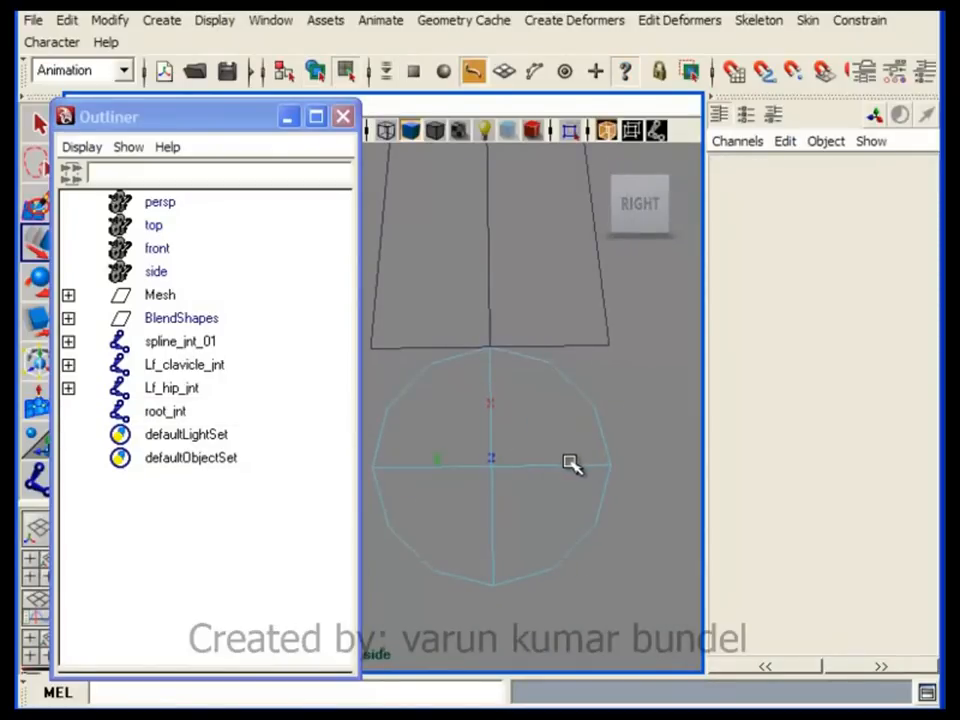
alt+right_drag(583, 470, 556, 459)
key(space)
drag(541, 449, 473, 421)
alt+right_drag(512, 313, 533, 480)
alt+middle_drag(520, 475, 549, 334)
alt+drag(549, 334, 486, 354)
alt+middle_drag(400, 365, 467, 407)
key(space)
drag(463, 406, 545, 401)
alt+middle_drag(540, 403, 554, 404)
alt+right_drag(554, 404, 539, 398)
key(F8)
- Duplicate root_jnt and rename the copy as pelvis_jnt
alt+right_drag(537, 483, 552, 498)
alt+middle_drag(490, 458, 541, 428)
alt+right_drag(541, 428, 428, 358)
alt+middle_drag(428, 358, 499, 392)
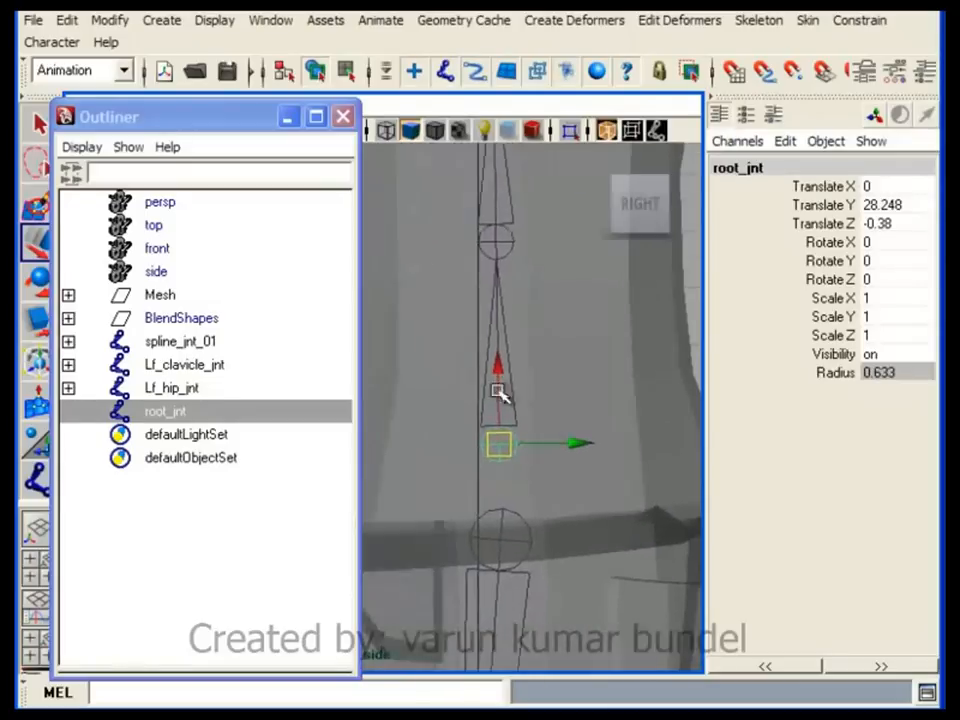
alt+right_drag(499, 392, 443, 353)
alt+middle_drag(443, 353, 491, 369)
click(67, 20)
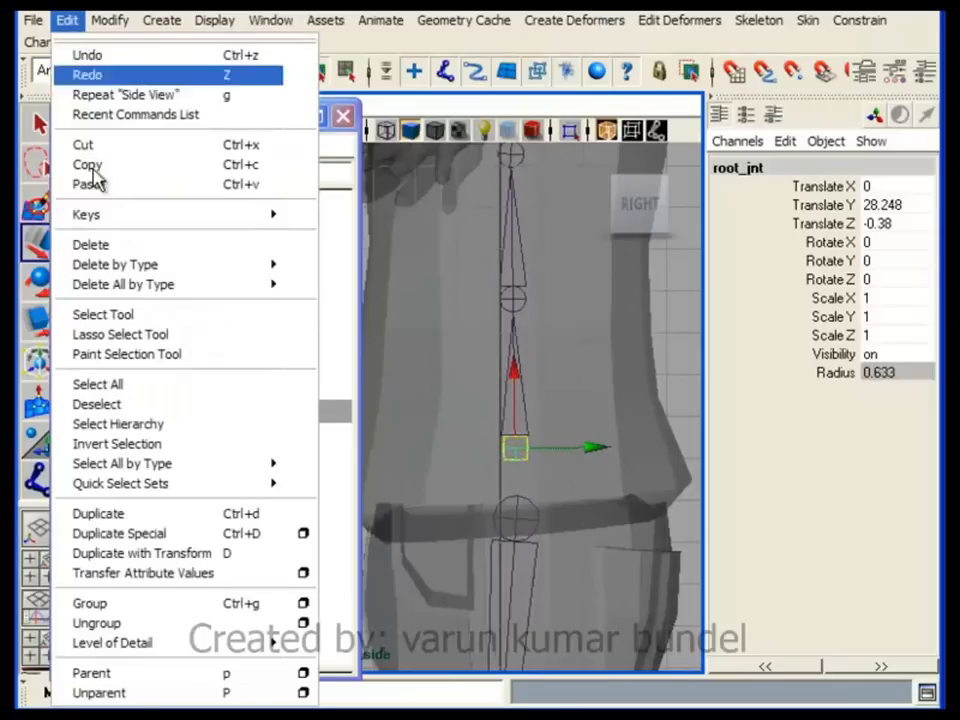
click(150, 514)
double_click(178, 436)
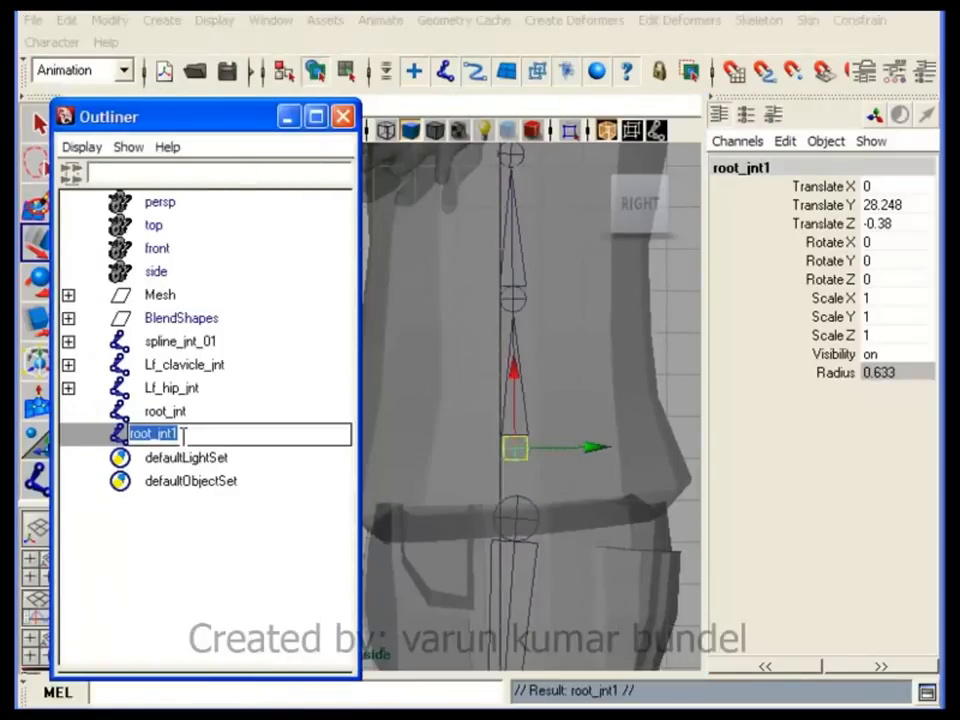
text(pelvis_jnt)
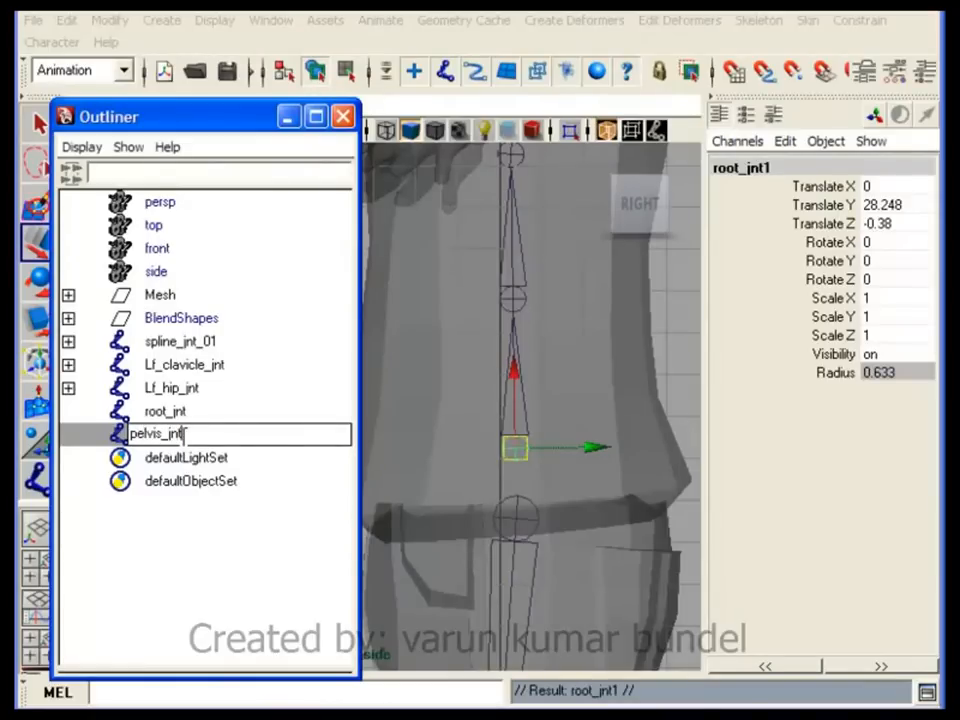
key(Return)
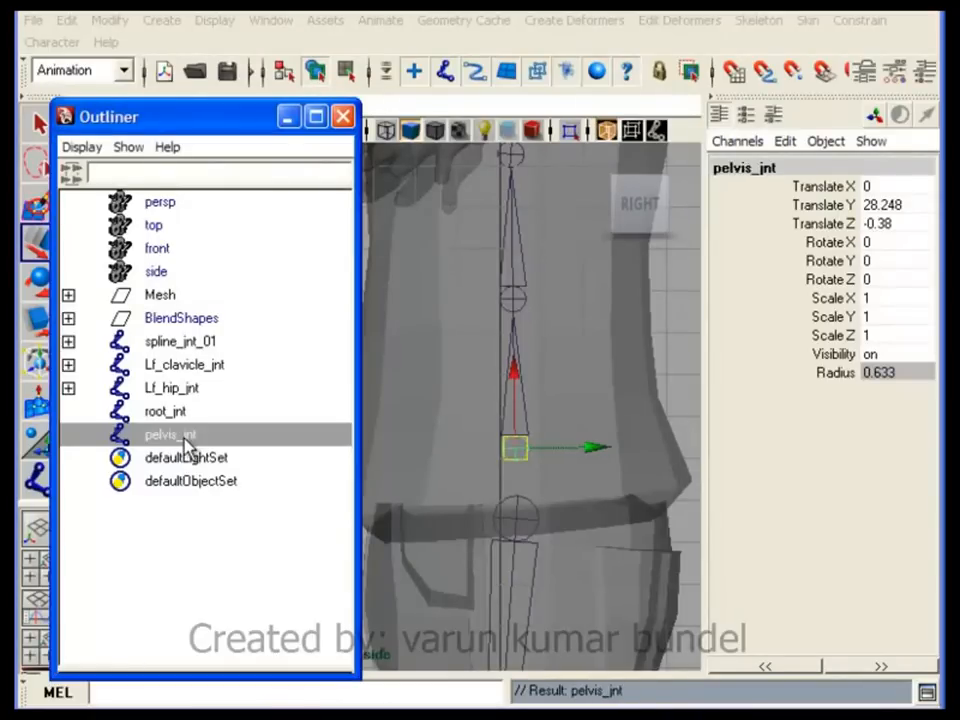
- Move the Outliner over the Channel Box and switch to the perspective view, framed on the waist joints
drag(255, 122, 858, 123)
key(space)
drag(530, 365, 533, 240)
scroll(508, 309, down, 4)
alt+drag(508, 309, 434, 372)
alt+middle_drag(434, 372, 238, 306)
alt+drag(238, 306, 244, 432)
alt+right_drag(244, 432, 428, 438)
alt+middle_drag(428, 438, 453, 442)
alt+right_drag(453, 442, 466, 446)
- Move pelvis_jnt and the spline_jnt_01 chain sideways in opposite directions, away from root_jnt
drag(323, 382, 428, 384)
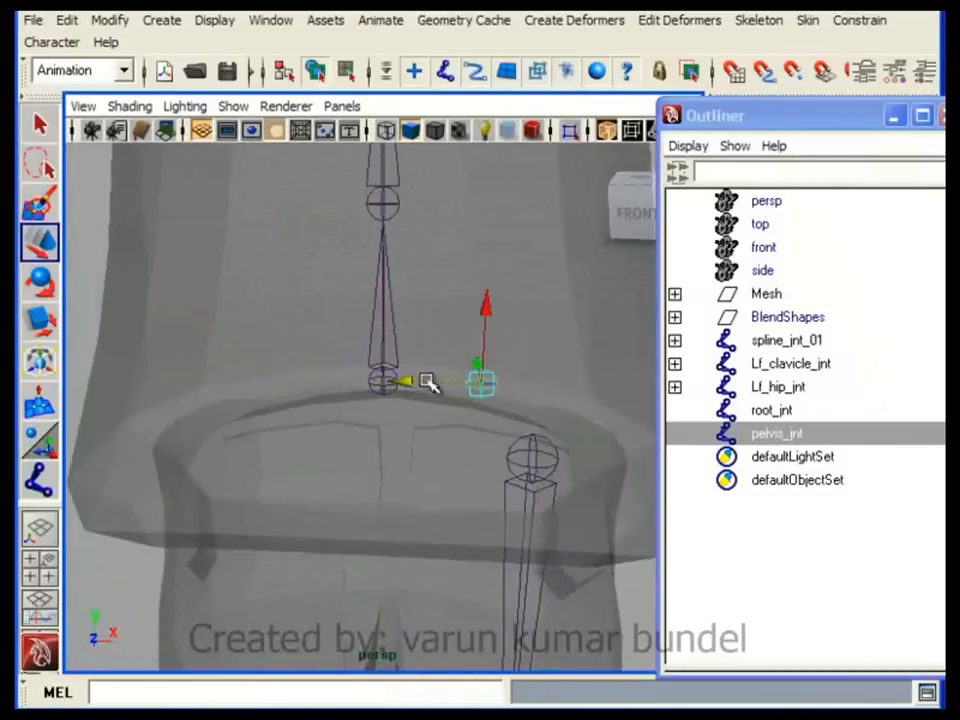
click(785, 412)
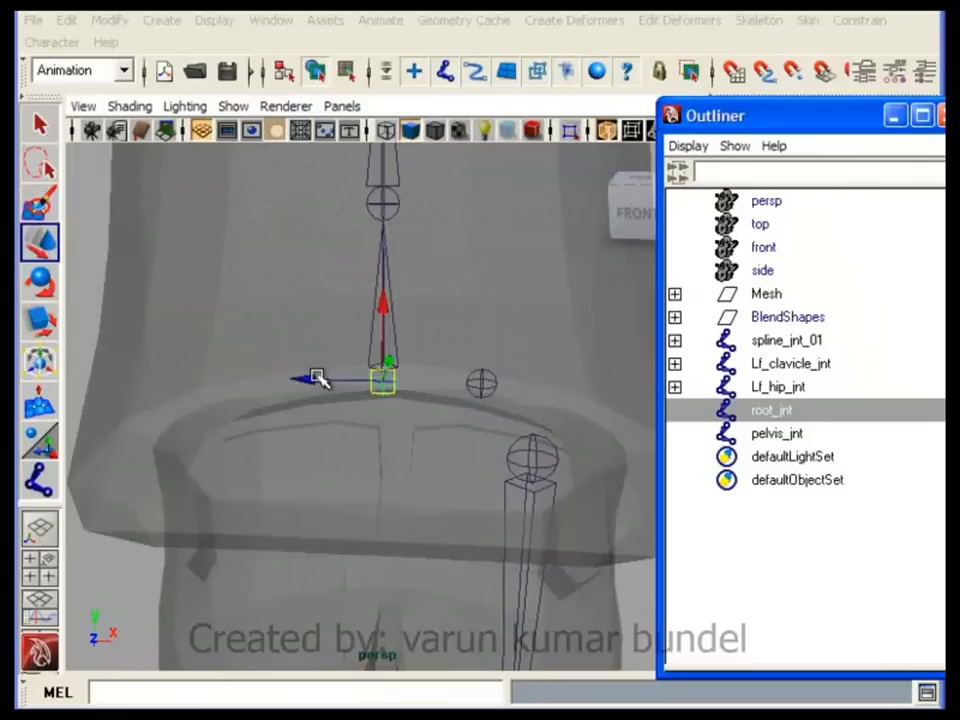
click(390, 285)
click(321, 386)
key(ctrl+z)
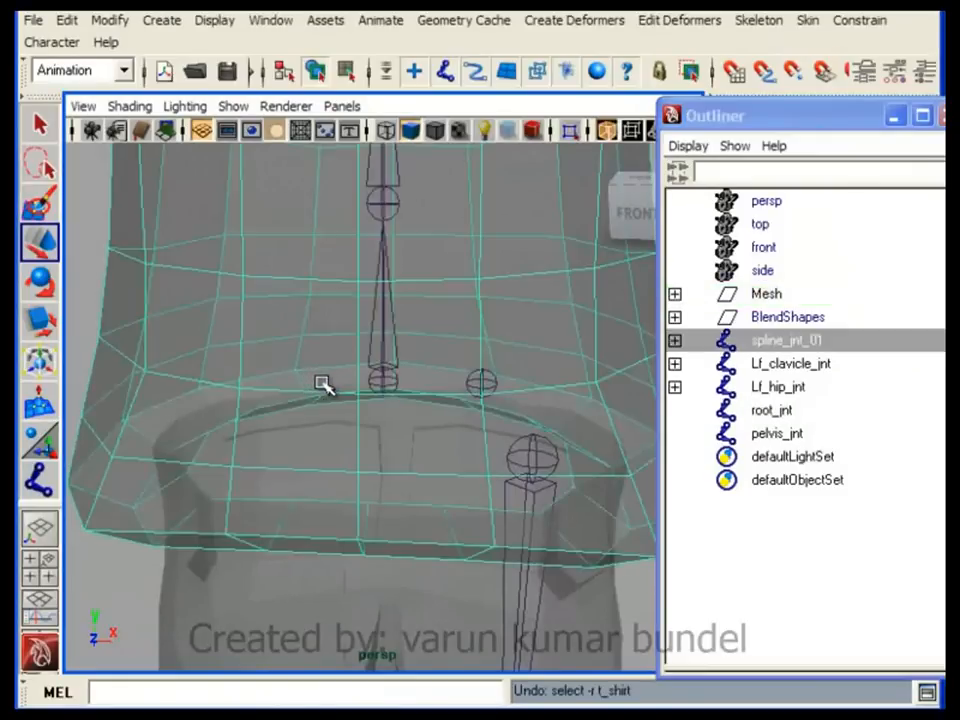
drag(336, 379, 192, 347)
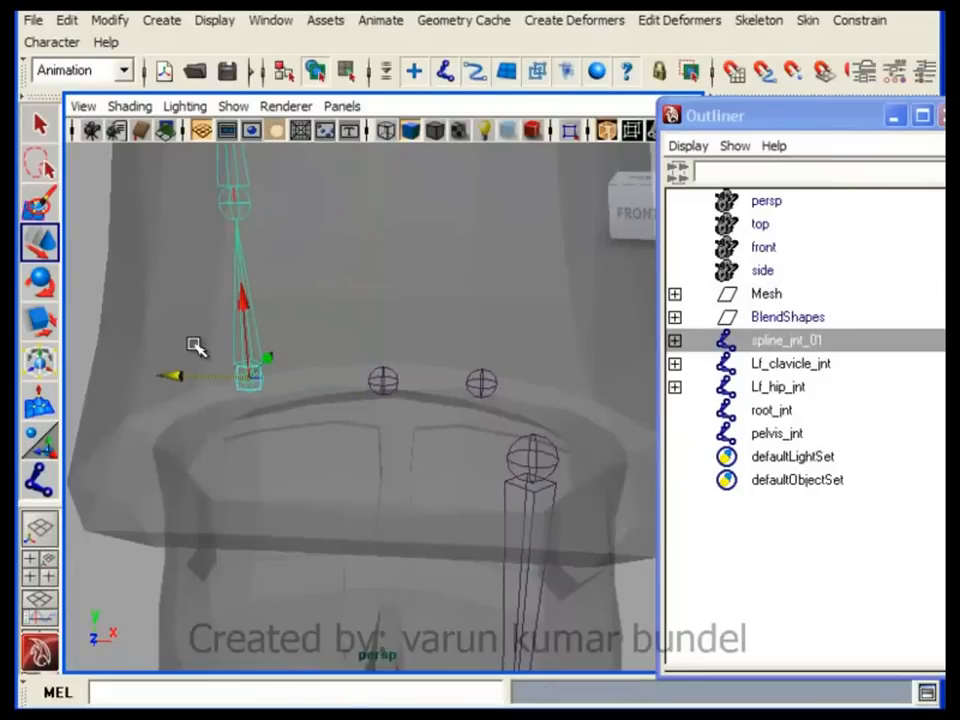
- Undo the sideways moves of the spline_jnt_01 chain and pelvis_jnt
key(ctrl+z)
key(ctrl+z)
key(ctrl+z)
key(ctrl+z)
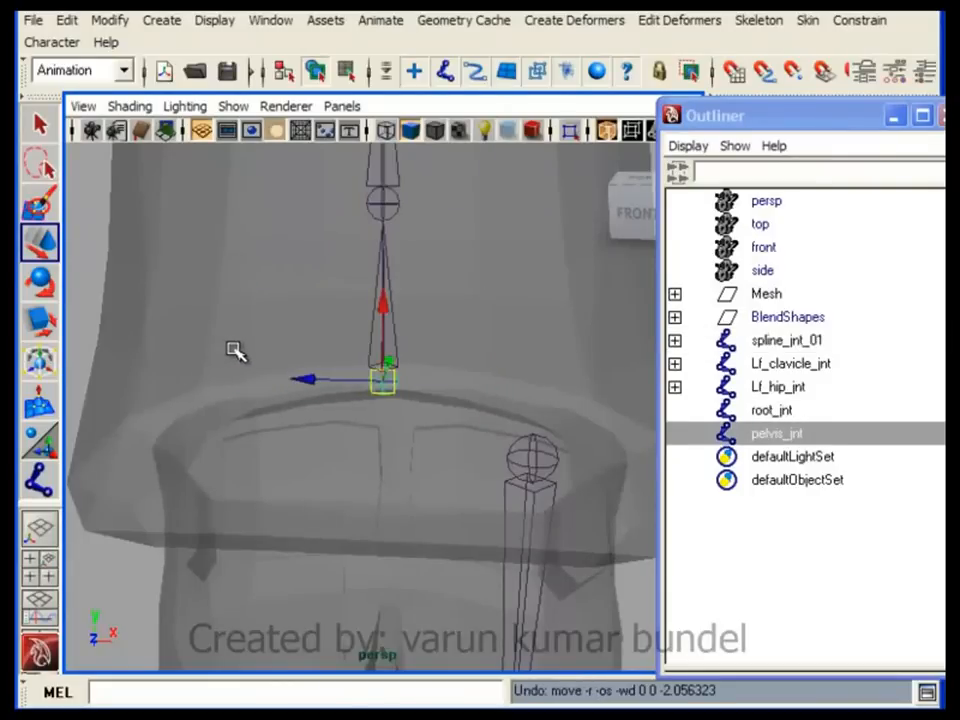
key(ctrl+z)
alt+right_drag(482, 472, 428, 330)
alt+middle_drag(428, 330, 413, 224)
alt+right_drag(413, 224, 471, 345)
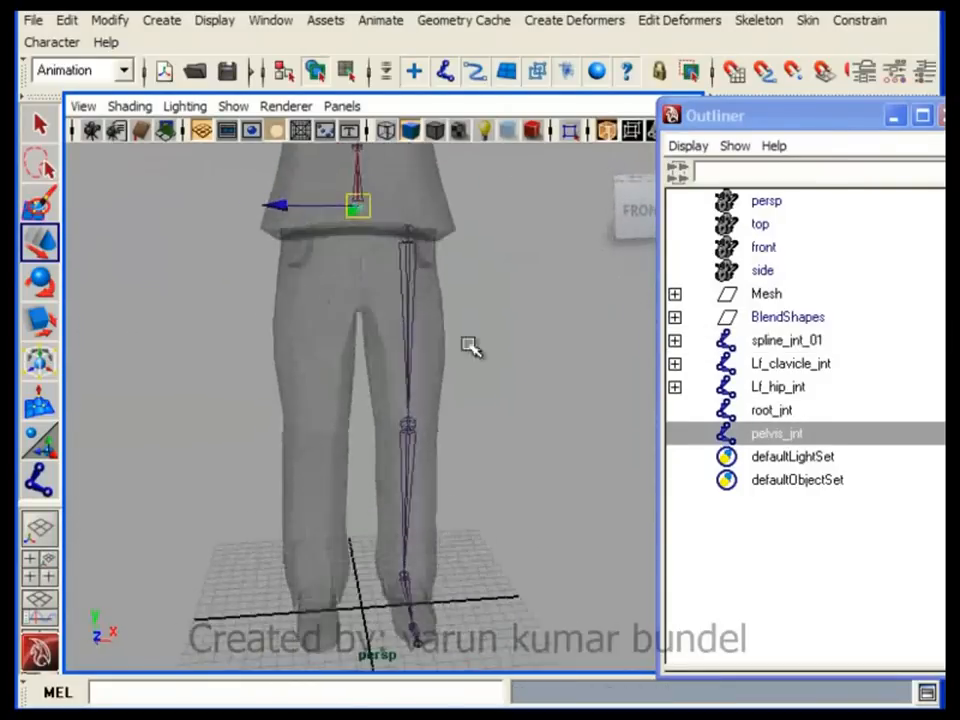
- Parent Lf_hip_jnt under pelvis_jnt and expand pelvis_jnt in the hierarchy
click(412, 282)
alt+drag(415, 284, 441, 289)
alt+middle_drag(440, 289, 465, 403)
alt+right_drag(465, 403, 508, 441)
alt+middle_drag(508, 441, 491, 443)
alt+drag(453, 397, 412, 404)
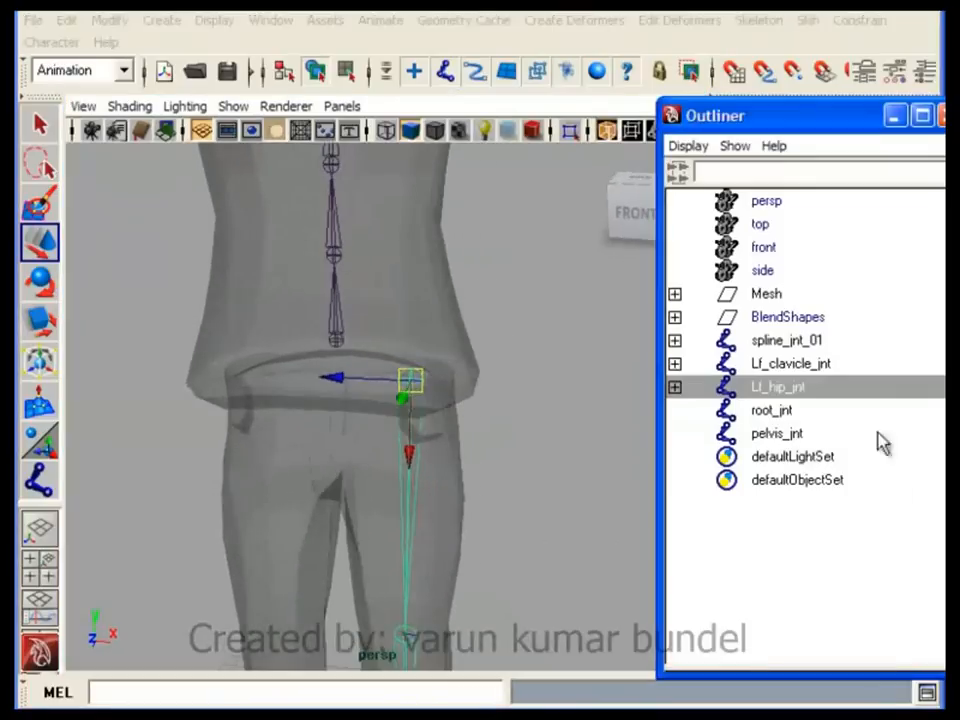
click(790, 436)
drag(817, 135, 722, 137)
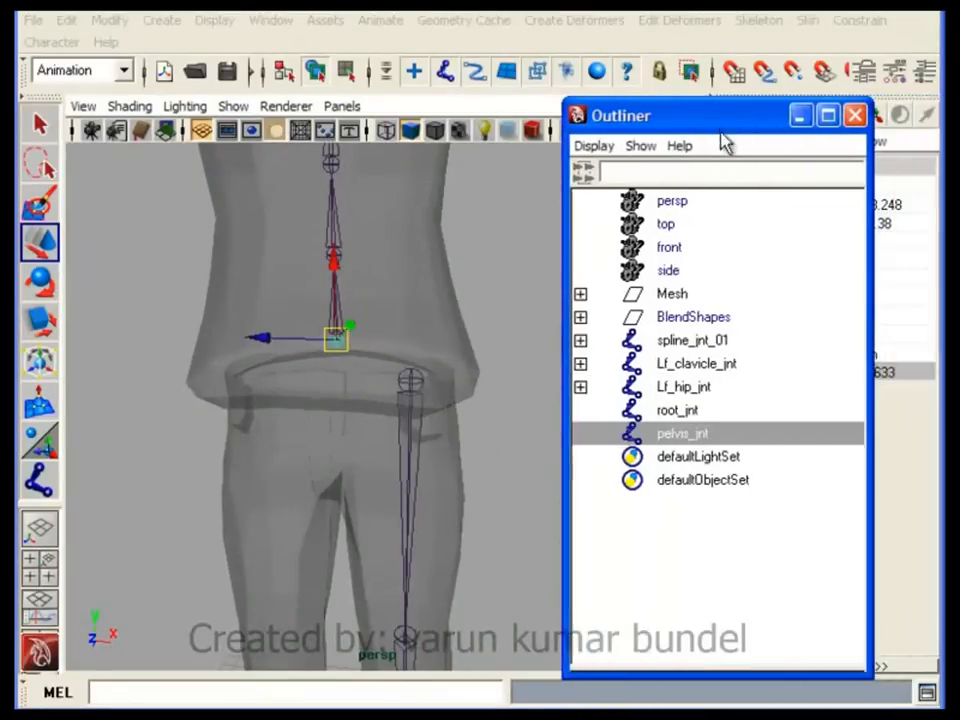
click(698, 399)
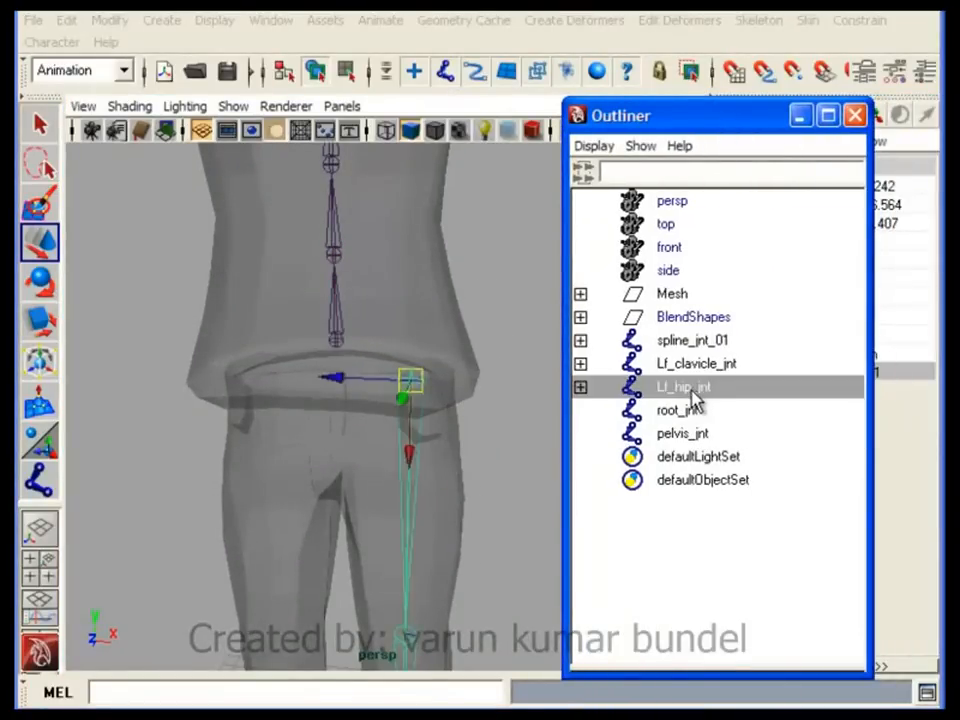
alt+right_drag(426, 427, 412, 411)
alt+middle_drag(412, 411, 398, 377)
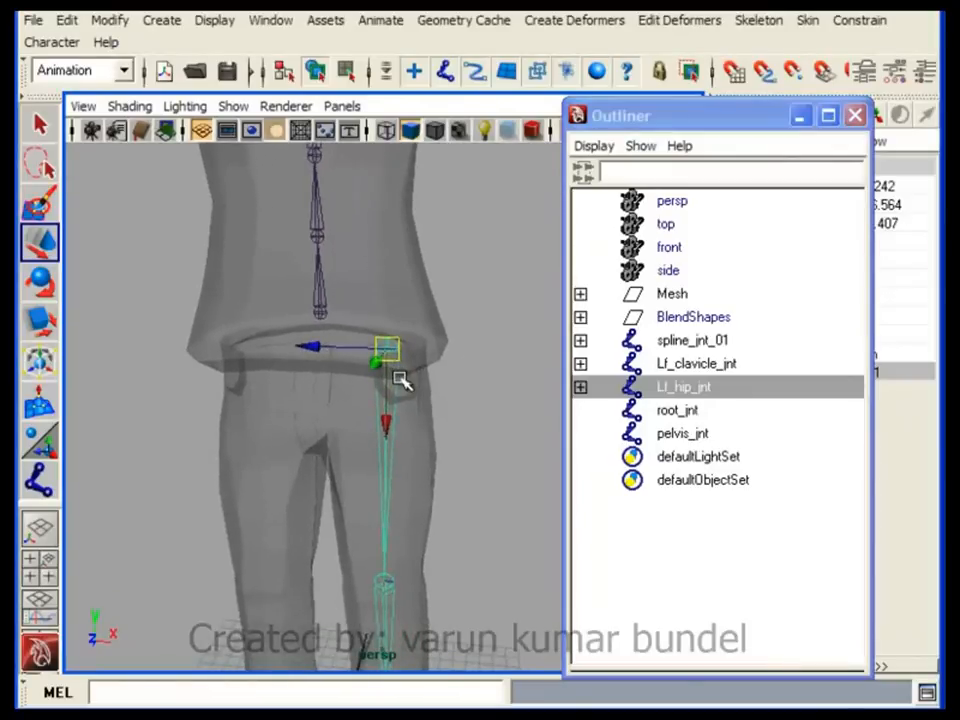
middle_drag(680, 395, 680, 445)
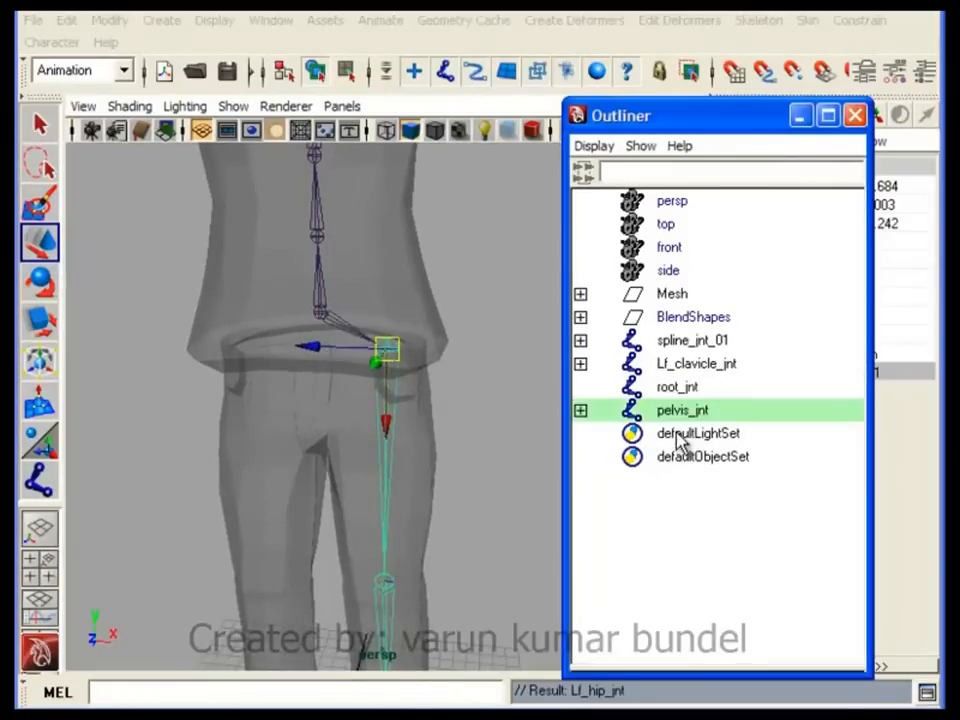
click(580, 410)
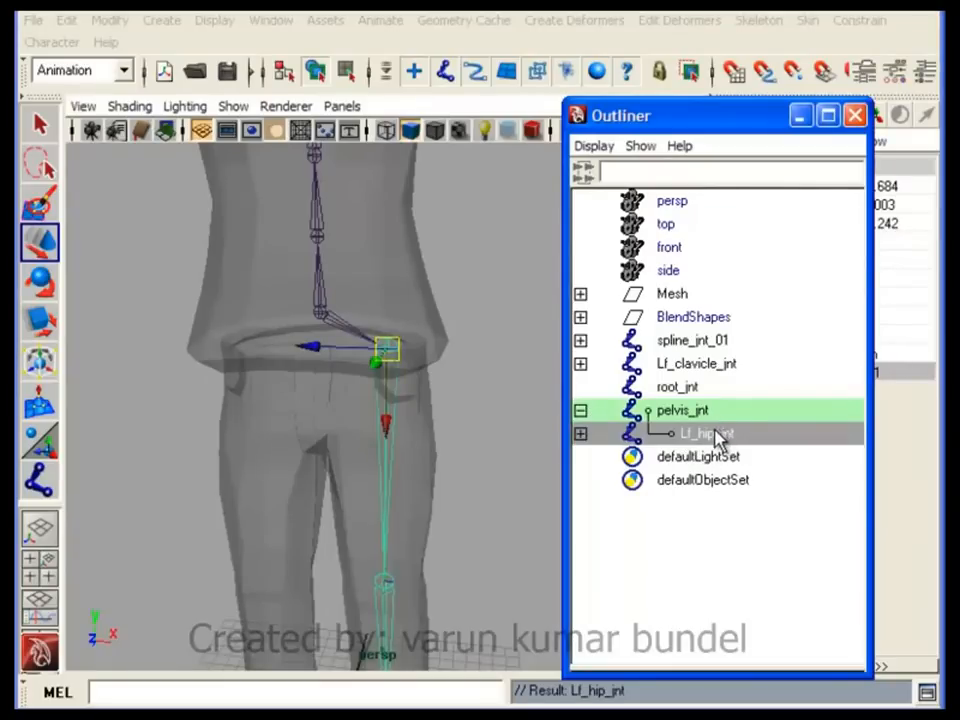
- Try moving pelvis_jnt sideways to test the attached left leg chain, and undo the move
alt+drag(375, 372, 409, 400)
alt+middle_drag(409, 400, 411, 400)
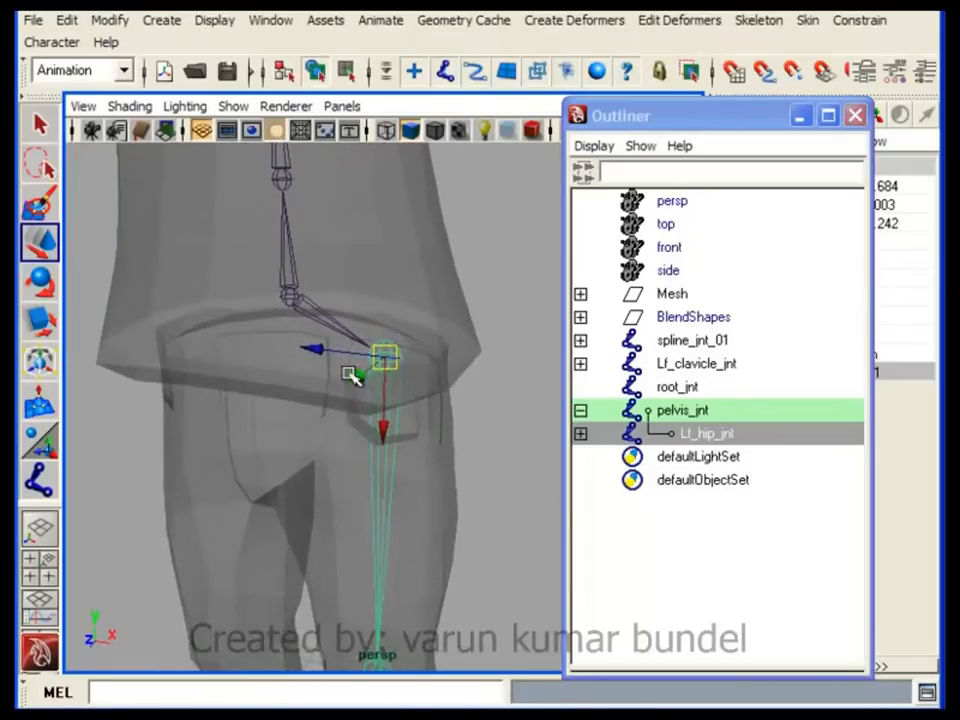
alt+drag(350, 373, 317, 330)
alt+right_drag(326, 336, 379, 341)
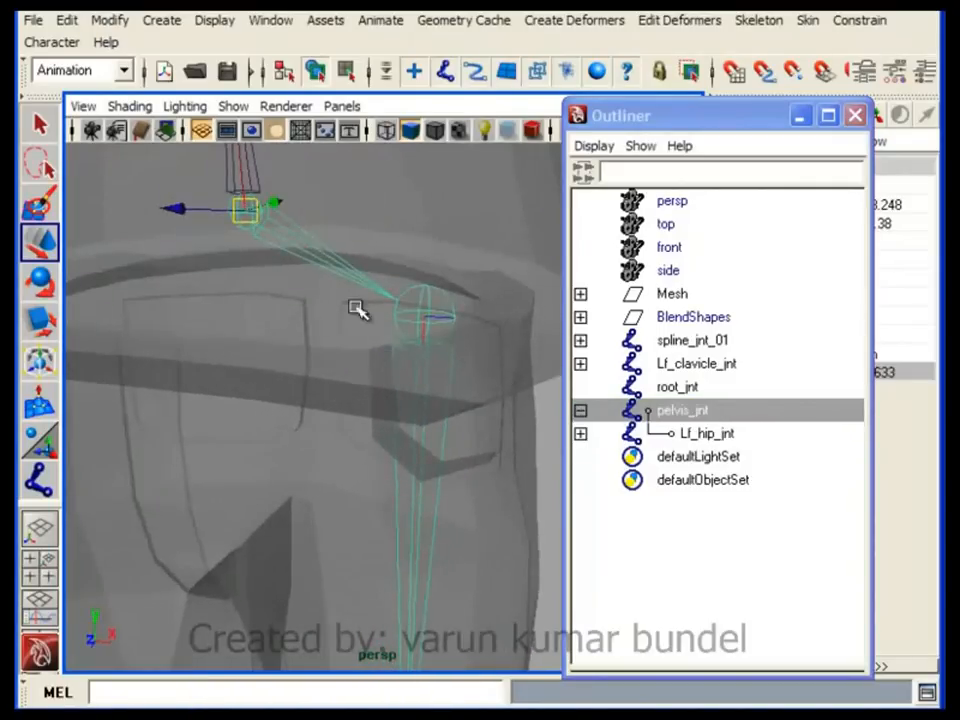
alt+right_drag(412, 302, 318, 248)
drag(271, 317, 385, 312)
alt+drag(321, 315, 245, 310)
alt+right_drag(245, 310, 430, 418)
key(ctrl+z)
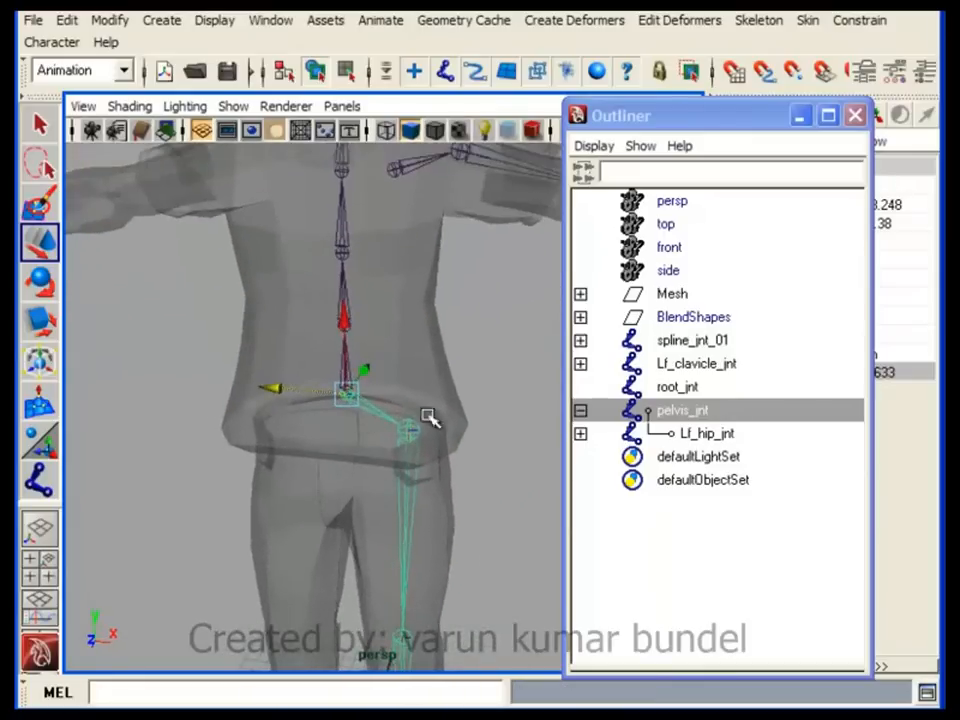
- Test sideways moves of the spline_jnt_01 chain and the collapsed pelvis_jnt chain separately, undoing each move
click(580, 410)
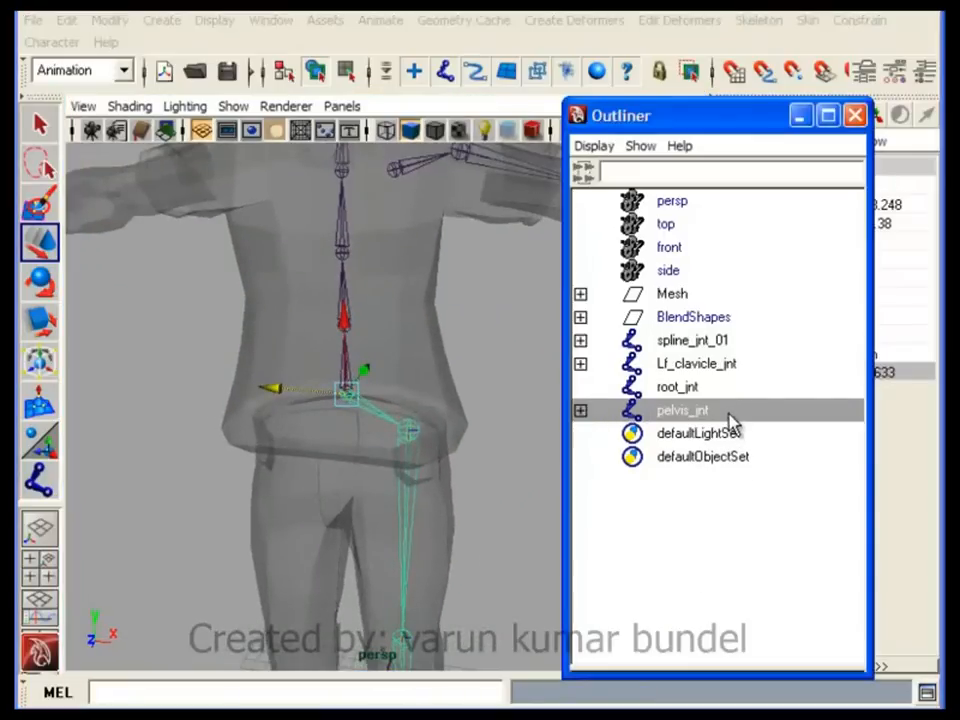
click(701, 343)
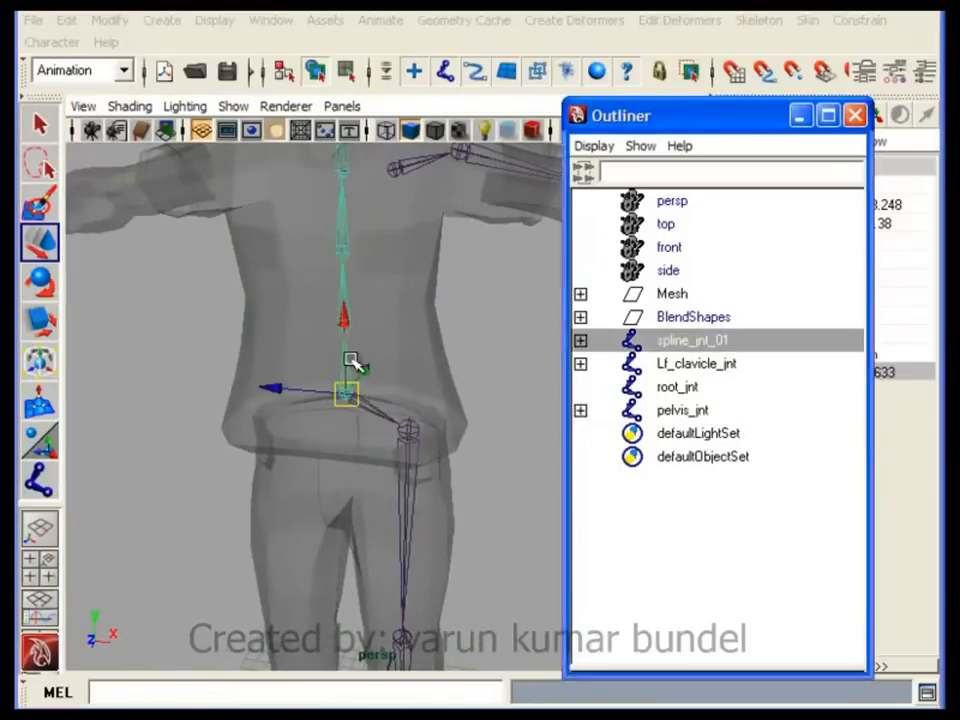
drag(298, 387, 253, 386)
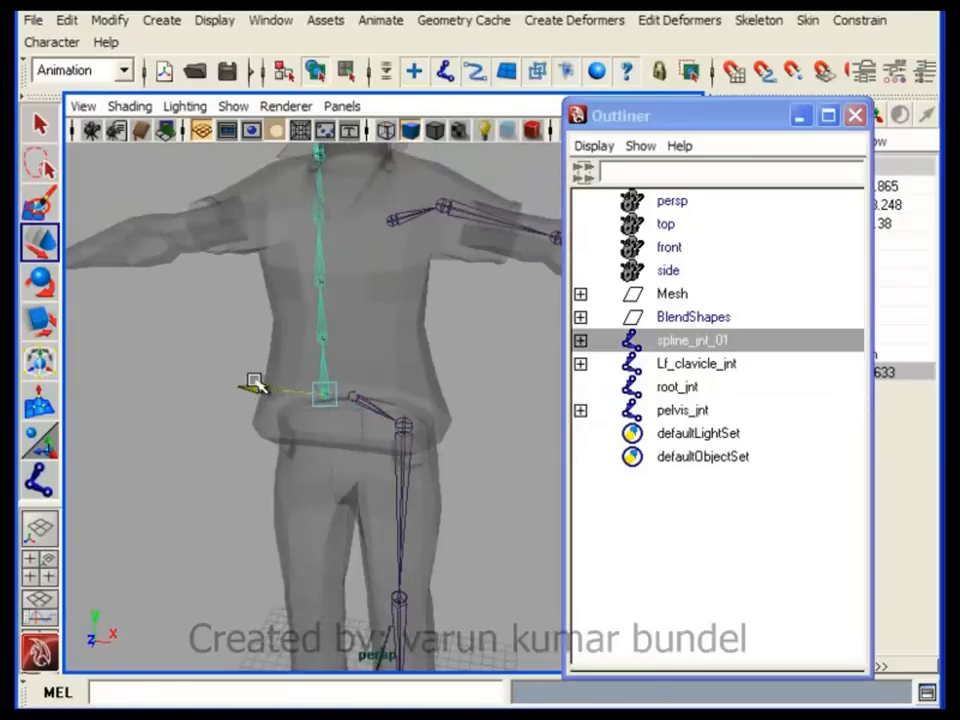
key(ctrl+z)
click(712, 412)
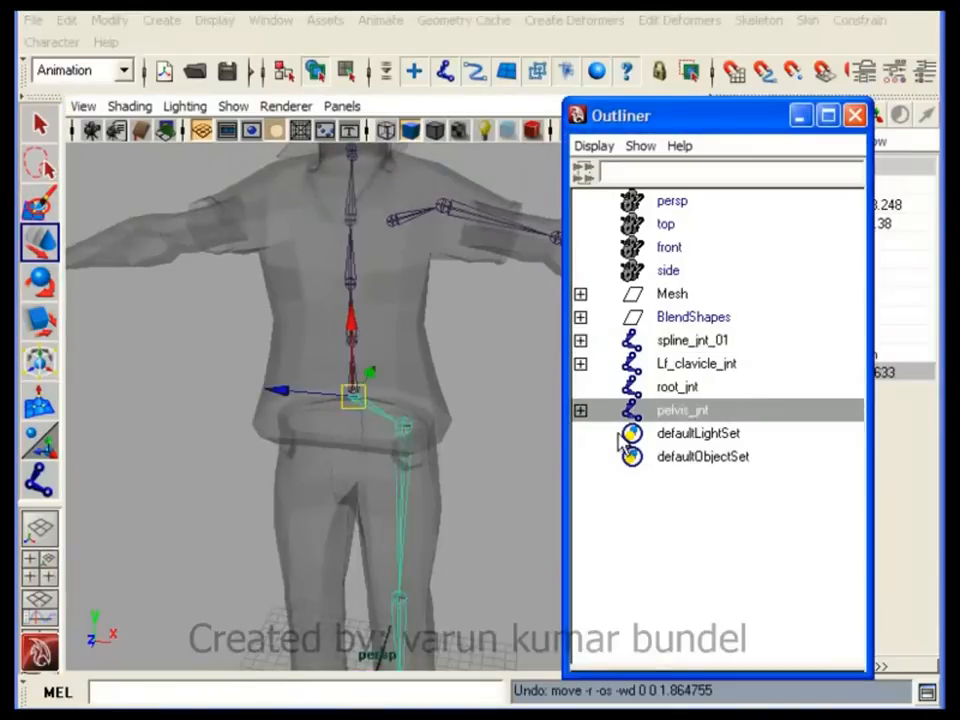
click(315, 388)
key(ctrl+z)
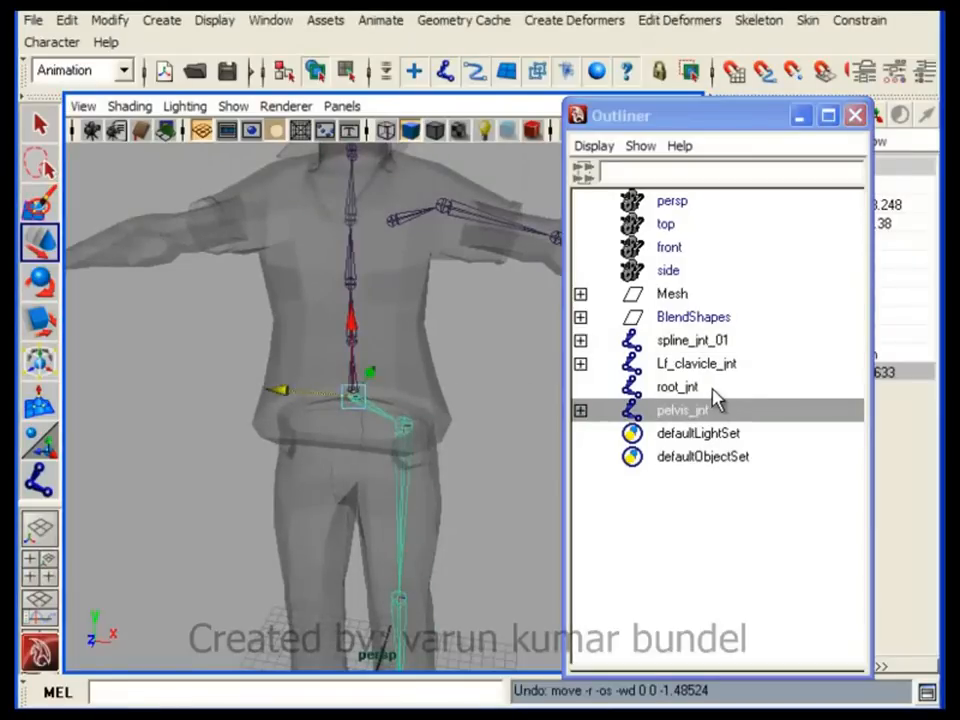
- Parent spline_jnt_01 and pelvis_jnt under root_jnt, and select both child joints together
click(680, 390)
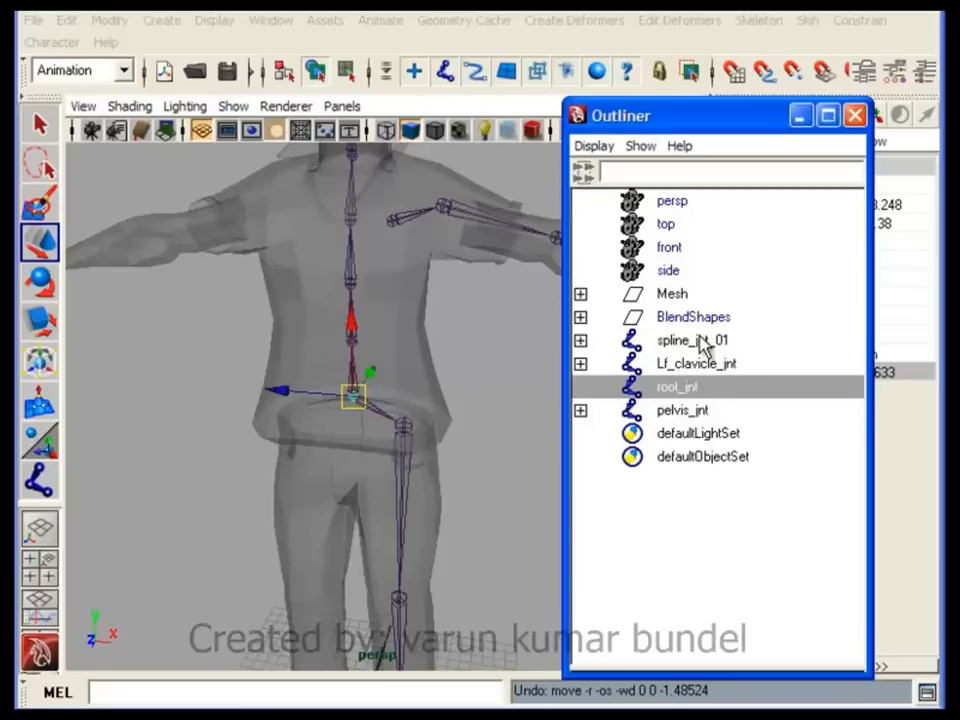
click(681, 348)
drag(681, 347, 680, 395)
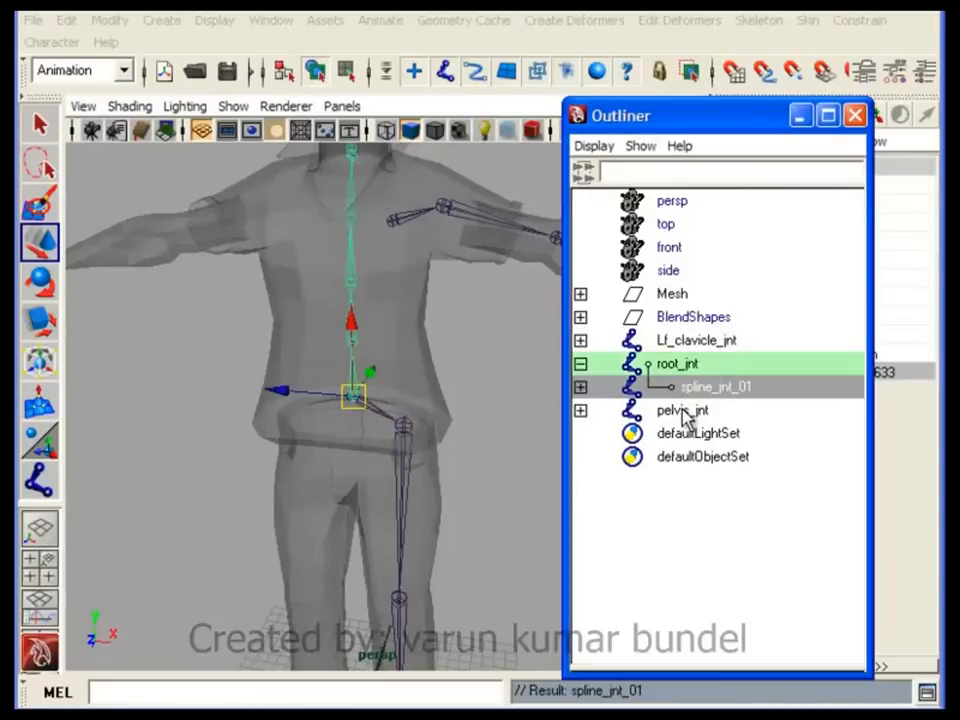
click(697, 418)
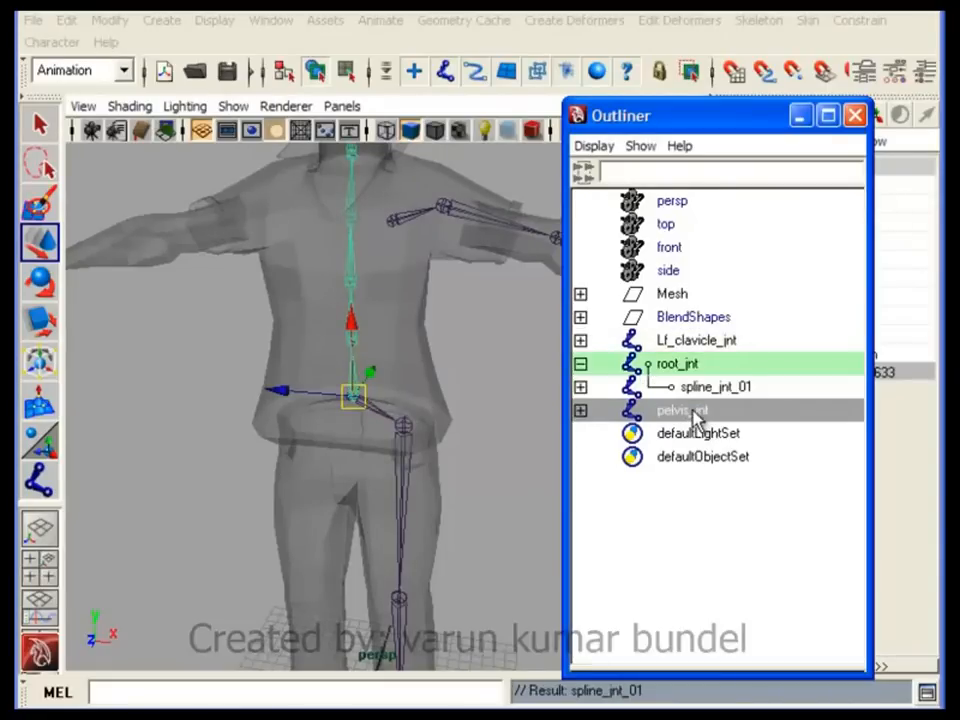
drag(697, 418, 692, 372)
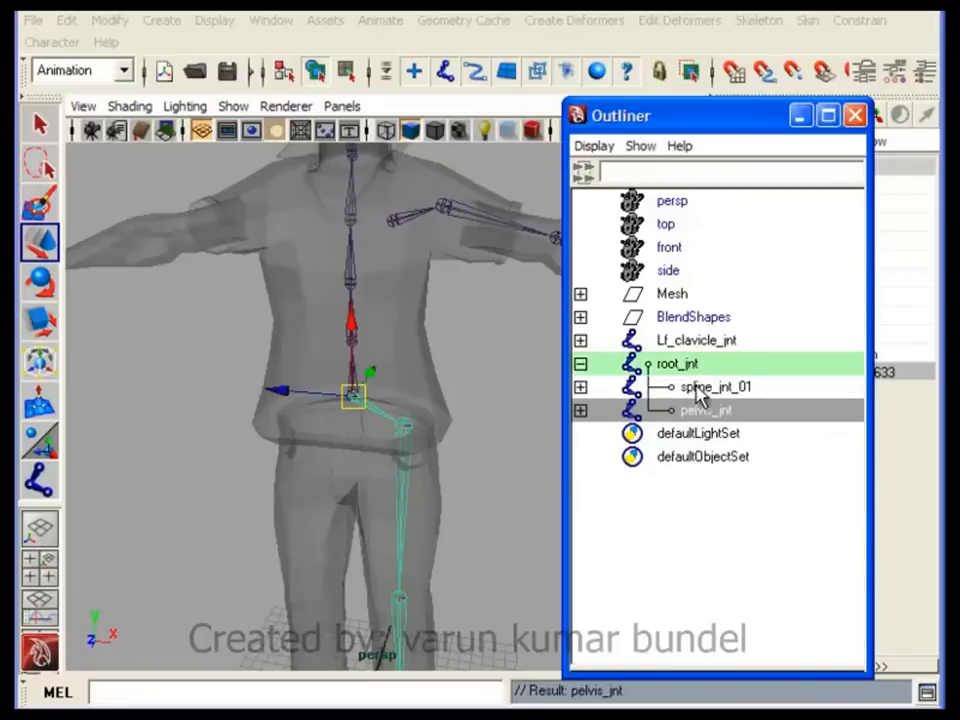
ctrl+click(703, 390)
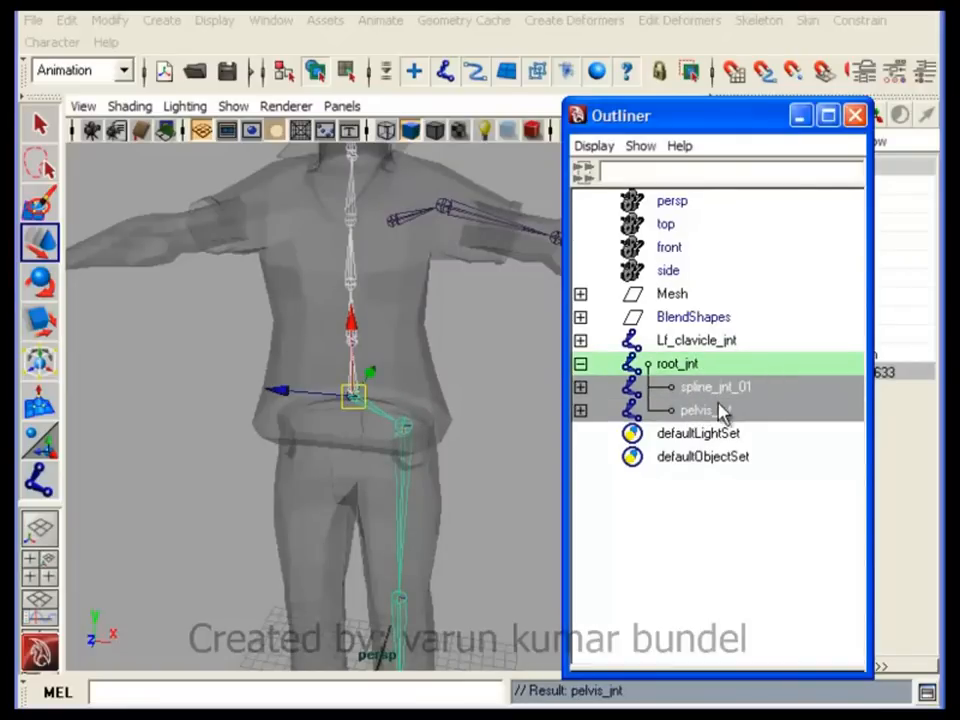
- Expand the spine hierarchy down to chest_jnt and parent Lf_clavicle_jnt under chest_jnt
click(489, 420)
alt+middle_drag(452, 380, 432, 600)
alt+right_drag(355, 508, 403, 508)
alt+middle_drag(408, 540, 362, 360)
alt+right_drag(345, 345, 385, 330)
alt+drag(370, 315, 396, 322)
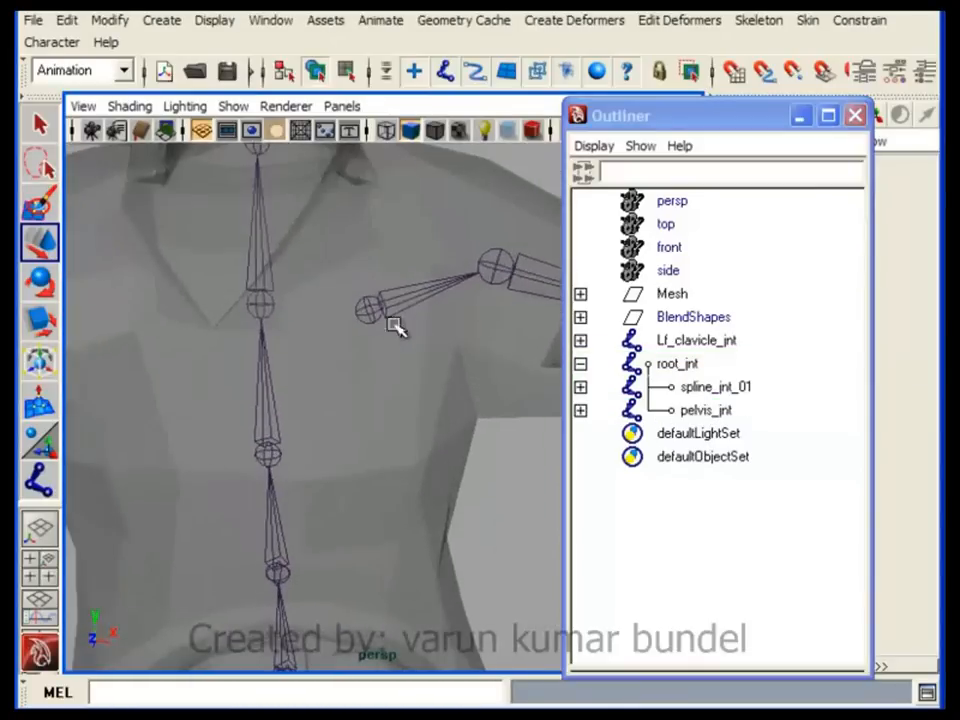
click(371, 312)
alt+right_drag(414, 366, 366, 352)
alt+drag(362, 338, 375, 328)
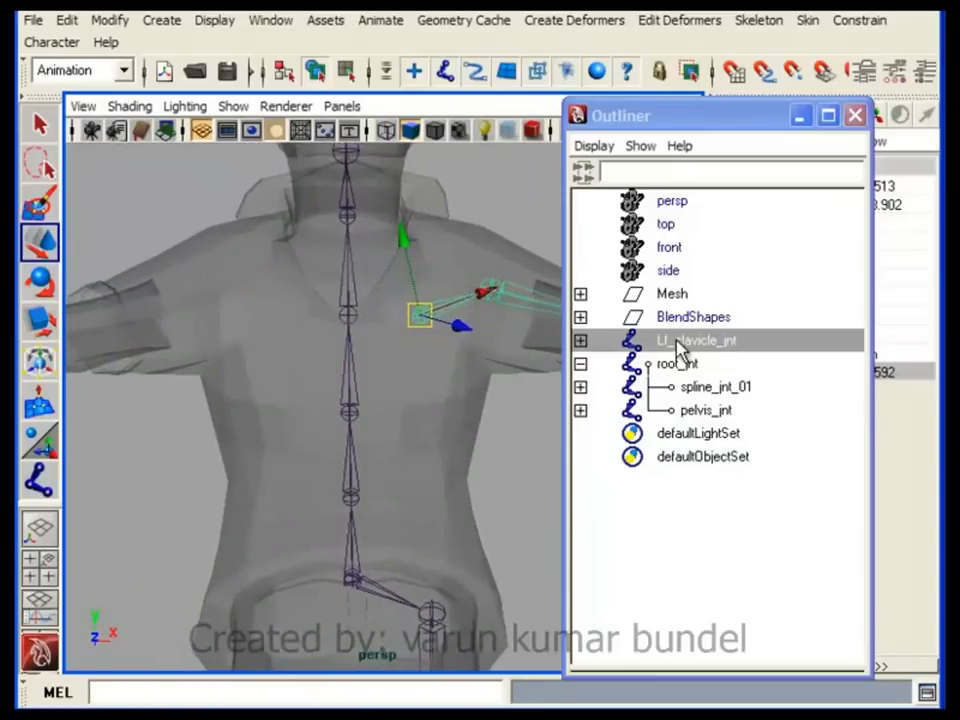
click(581, 389)
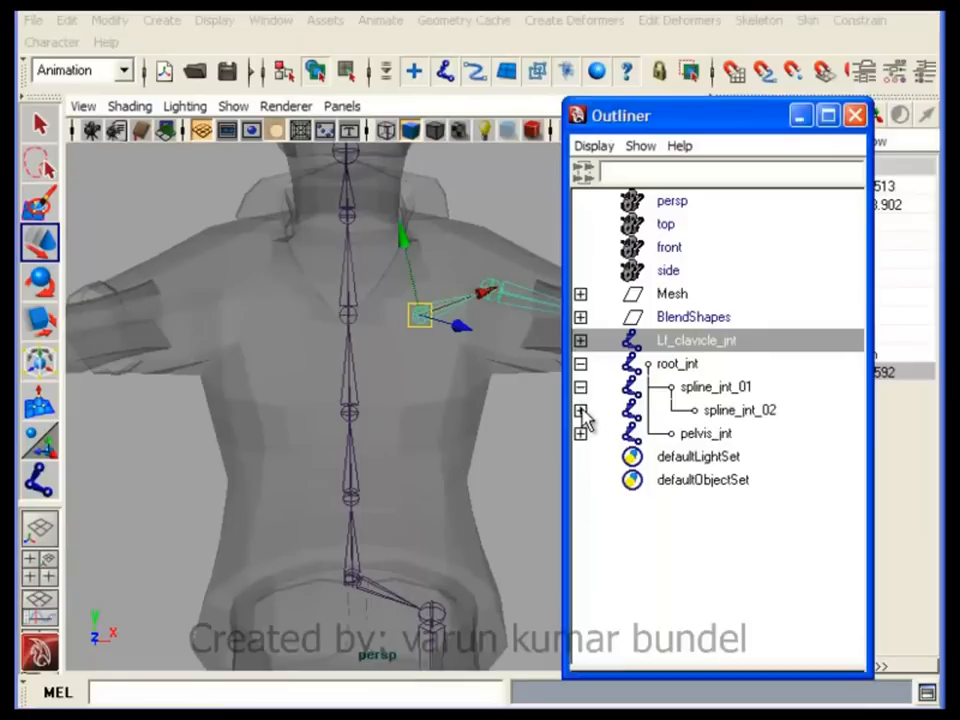
click(581, 411)
click(581, 434)
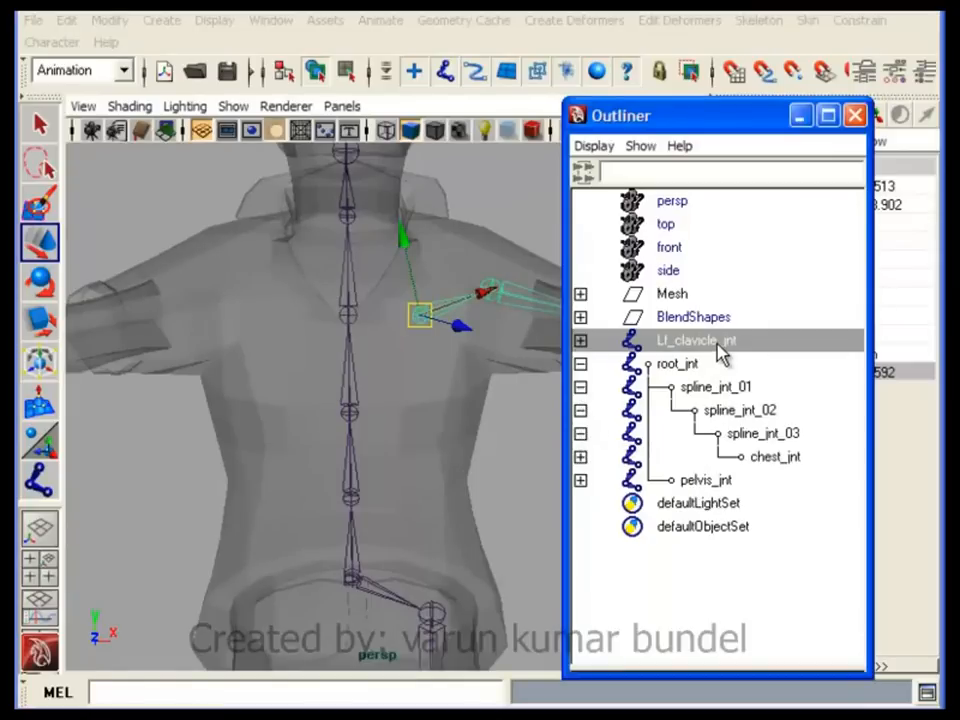
drag(718, 350, 778, 461)
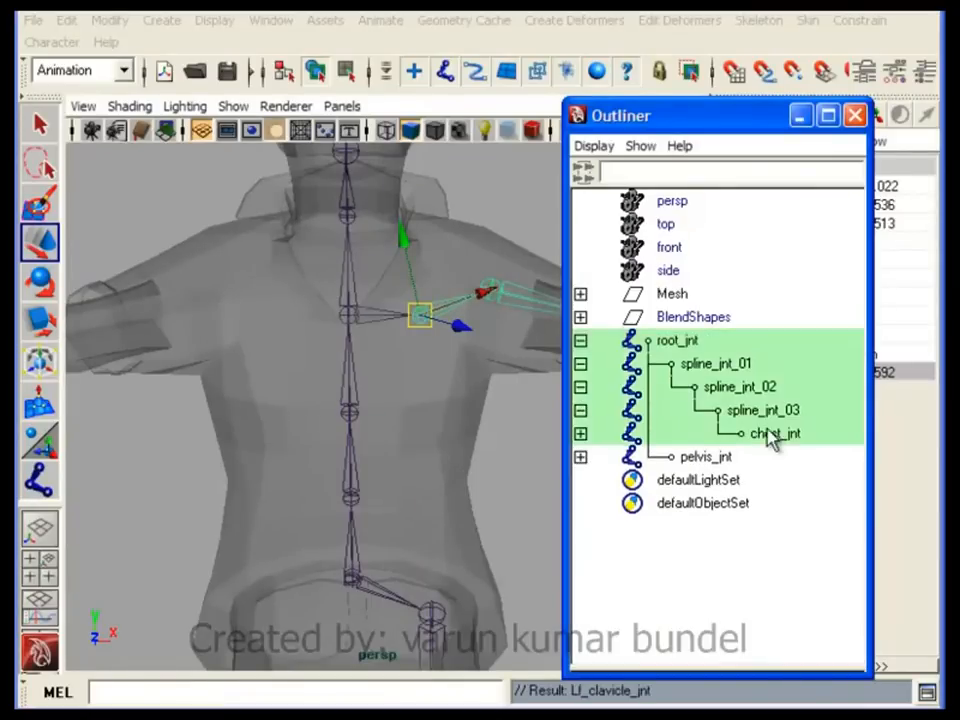
- Select chest_jnt, expand its children and check the Lf_clavicle_jnt chain within the whole skeleton
click(508, 388)
alt+right_drag(502, 368, 416, 347)
alt+drag(430, 351, 408, 365)
click(349, 325)
alt+drag(526, 372, 504, 378)
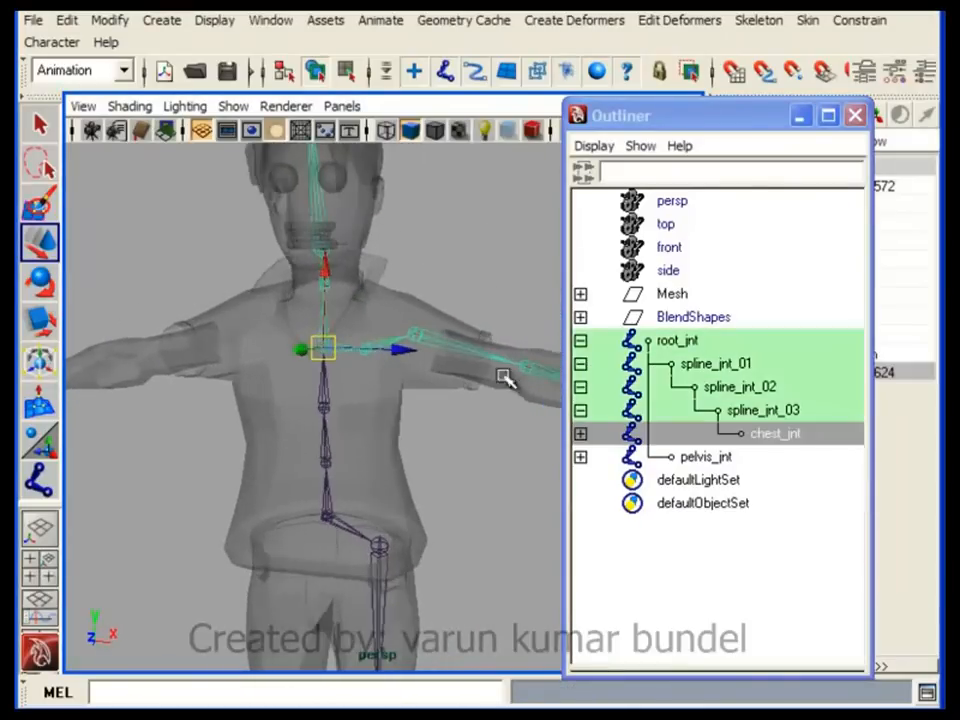
click(767, 443)
click(580, 434)
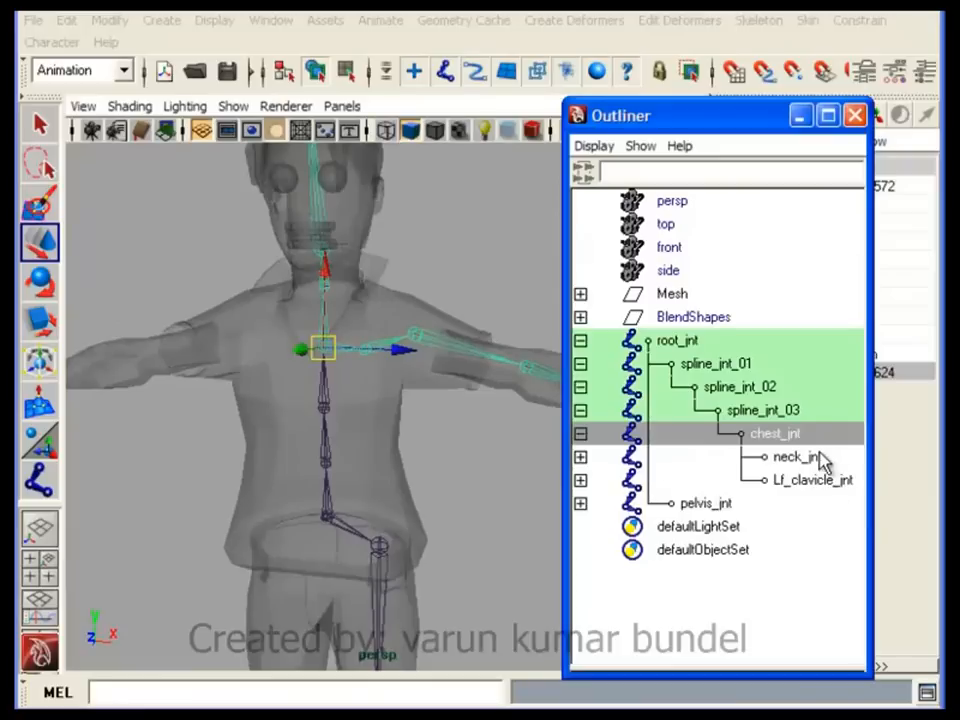
click(818, 482)
alt+right_drag(500, 411, 362, 348)
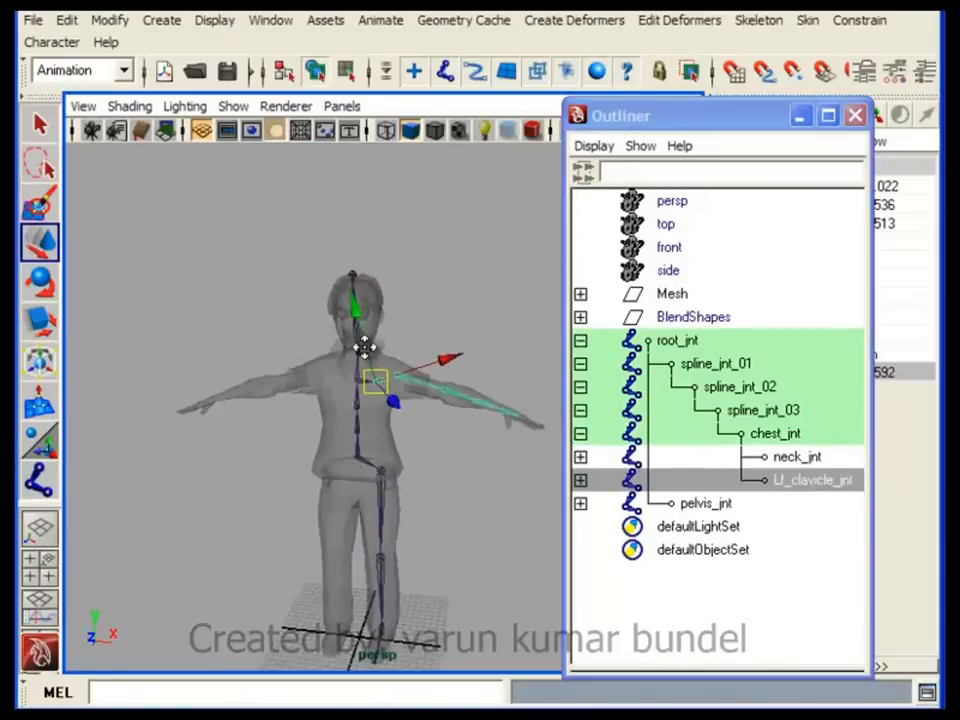
alt+middle_drag(364, 347, 370, 304)
- Minimize the Outliner and hide the Channel Box to enlarge the perspective view, with nothing selected
click(800, 116)
click(594, 407)
alt+right_drag(594, 407, 529, 424)
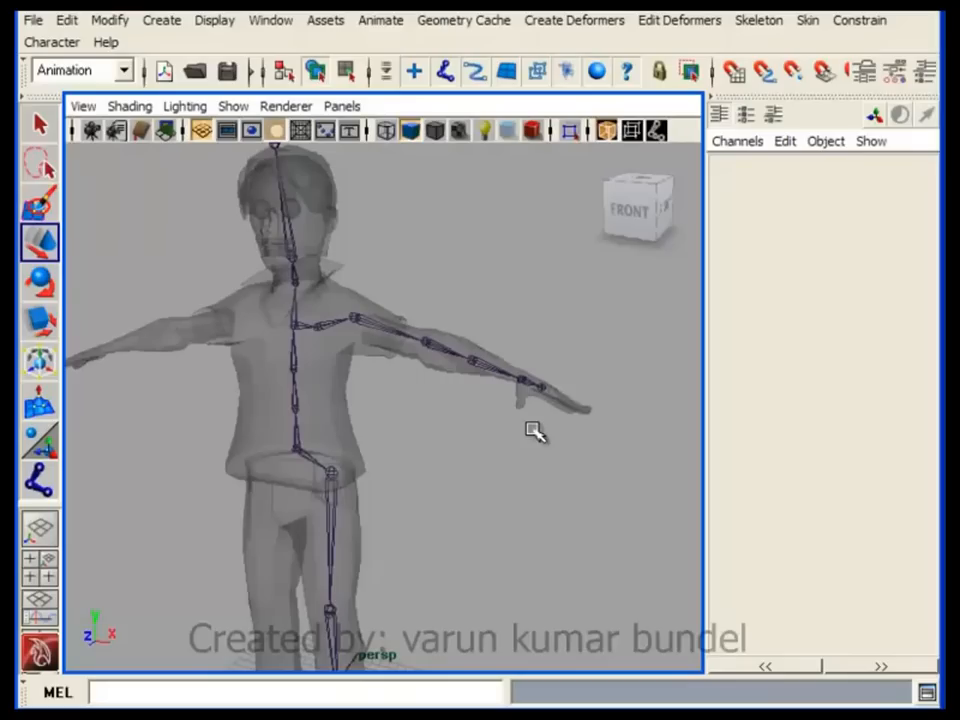
click(934, 76)
scroll(565, 404, up, 3)
alt+middle_drag(567, 406, 508, 371)
alt+drag(553, 435, 549, 387)
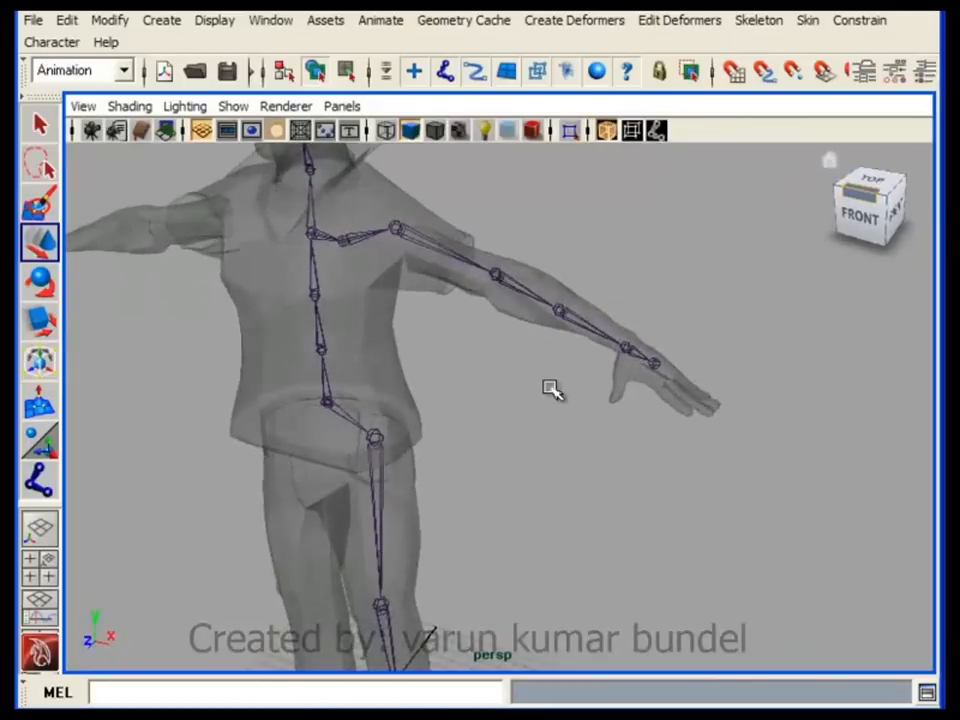
- Turn off X-Ray shading of the mesh and frame the character's left hand closely
click(130, 106)
click(205, 331)
alt+middle_drag(441, 396, 342, 380)
alt+right_drag(342, 380, 530, 415)
alt+middle_drag(530, 415, 432, 502)
alt+right_drag(432, 502, 561, 503)
alt+middle_drag(561, 503, 556, 499)
alt+drag(556, 499, 375, 400)
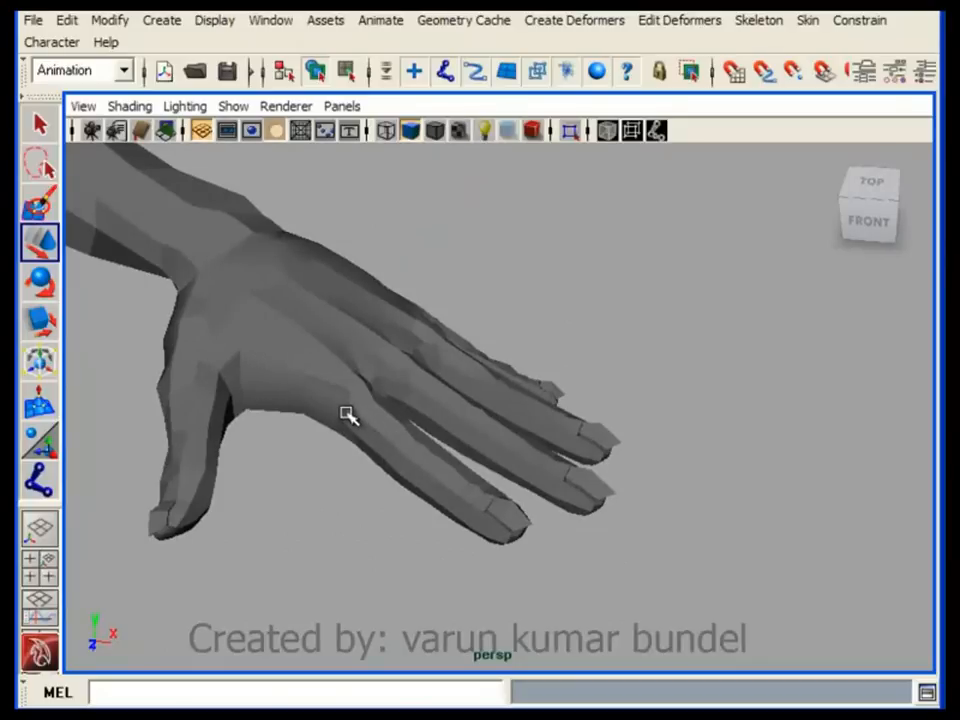
- Select the left hand mesh and inspect its fingers in wireframe, returning to smooth shaded display
mouse_move(420, 425)
alt+mouse_down()
mouse_move(375, 435)
mouse_move(435, 386)
mouse_move(373, 375)
mouse_move(422, 445)
alt+mouse_up()
click(375, 407)
alt+drag(375, 407, 480, 347)
alt+drag(550, 416, 456, 399)
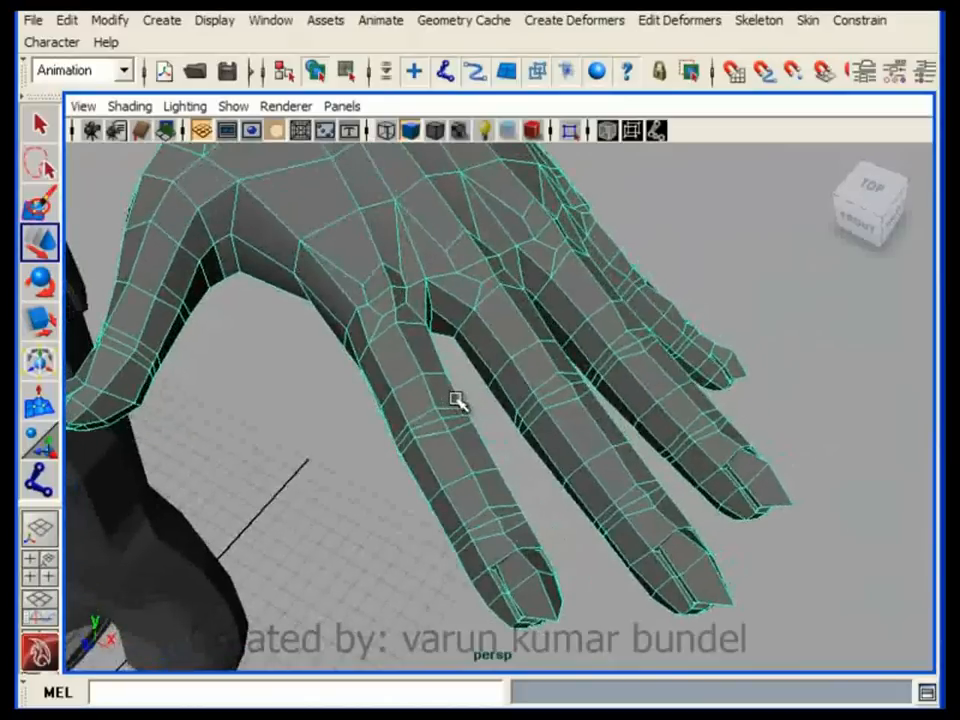
key(4)
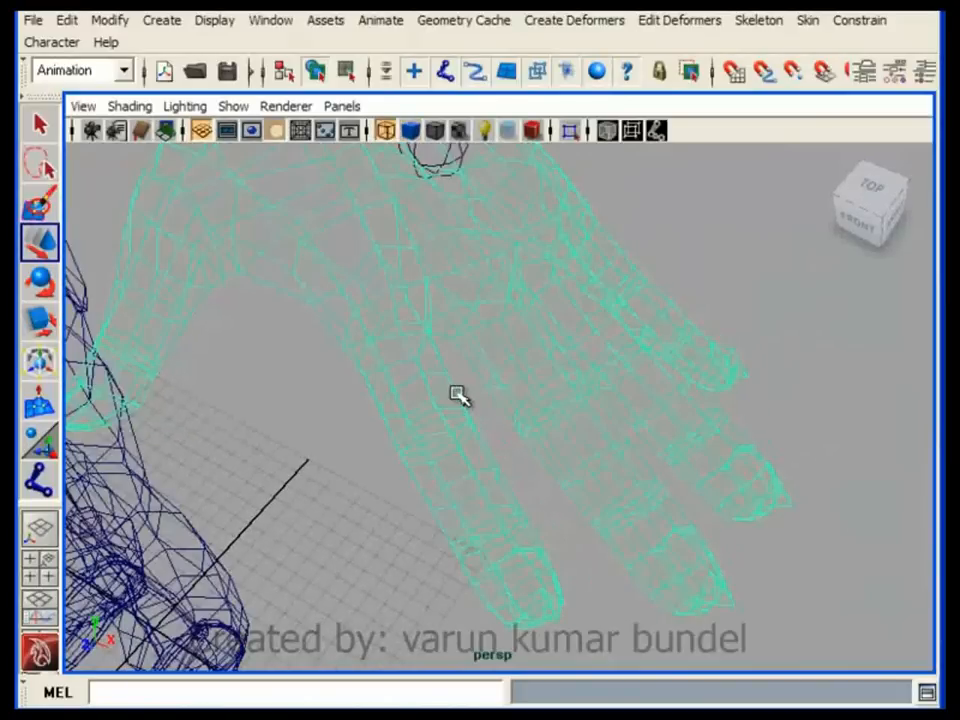
alt+drag(395, 520, 528, 455)
alt+middle_drag(528, 455, 512, 459)
key(5)
- Examine the edge loops around the knuckles of the left hand's fingers from several angles
alt+middle_drag(574, 510, 594, 499)
mouse_move(594, 499)
alt+mouse_down()
mouse_move(640, 489)
mouse_move(636, 462)
alt+mouse_up()
alt+middle_drag(636, 462, 638, 530)
alt+right_drag(638, 530, 662, 512)
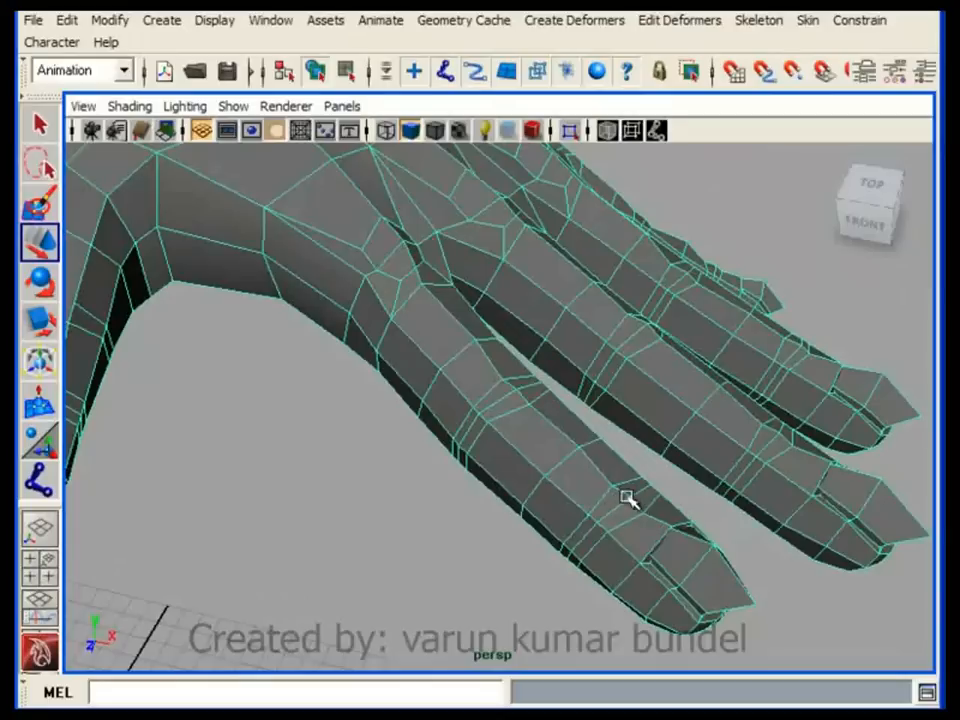
alt+drag(420, 310, 446, 338)
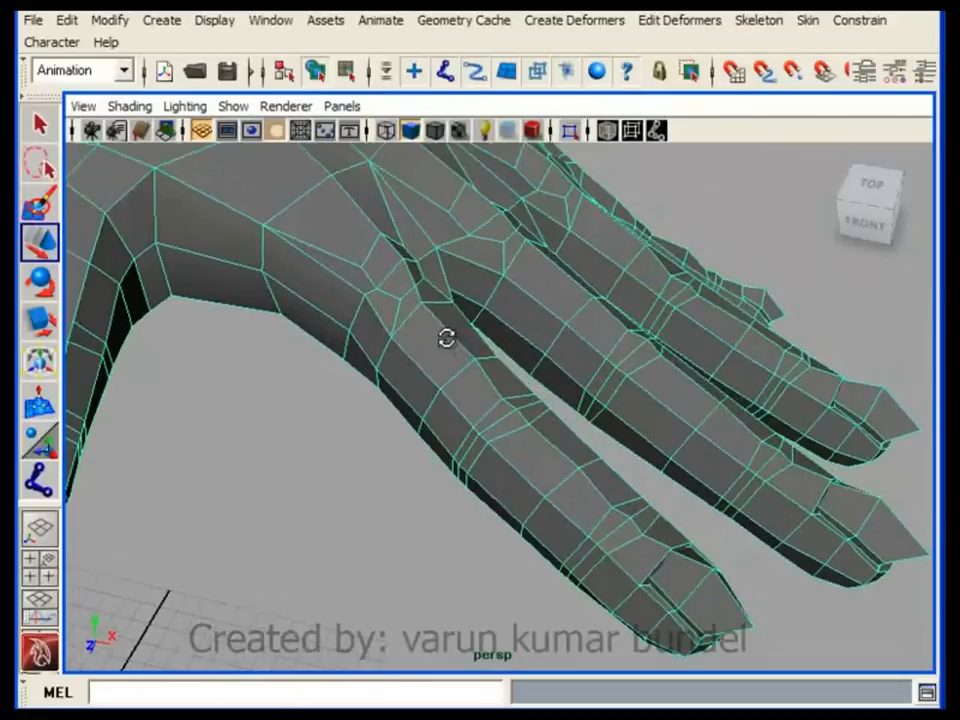
alt+drag(752, 654, 410, 446)
alt+middle_drag(408, 446, 450, 352)
alt+right_drag(450, 352, 472, 460)
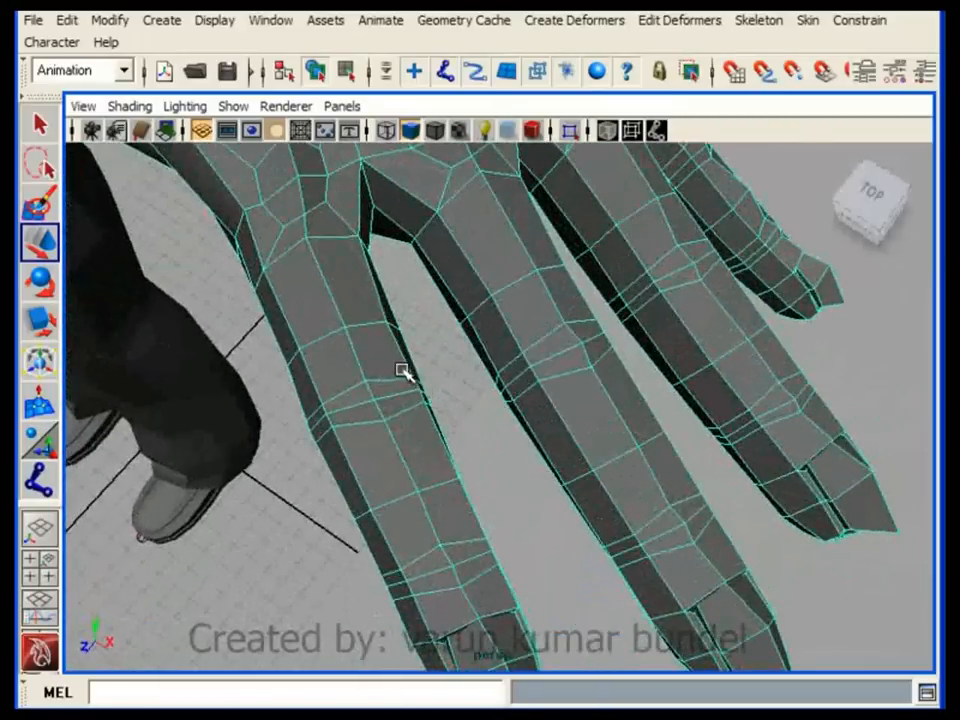
- Display the left hand in wireframe and create a cluster from the vertices around the index finger's middle knuckle
key(4)
right_click(403, 343)
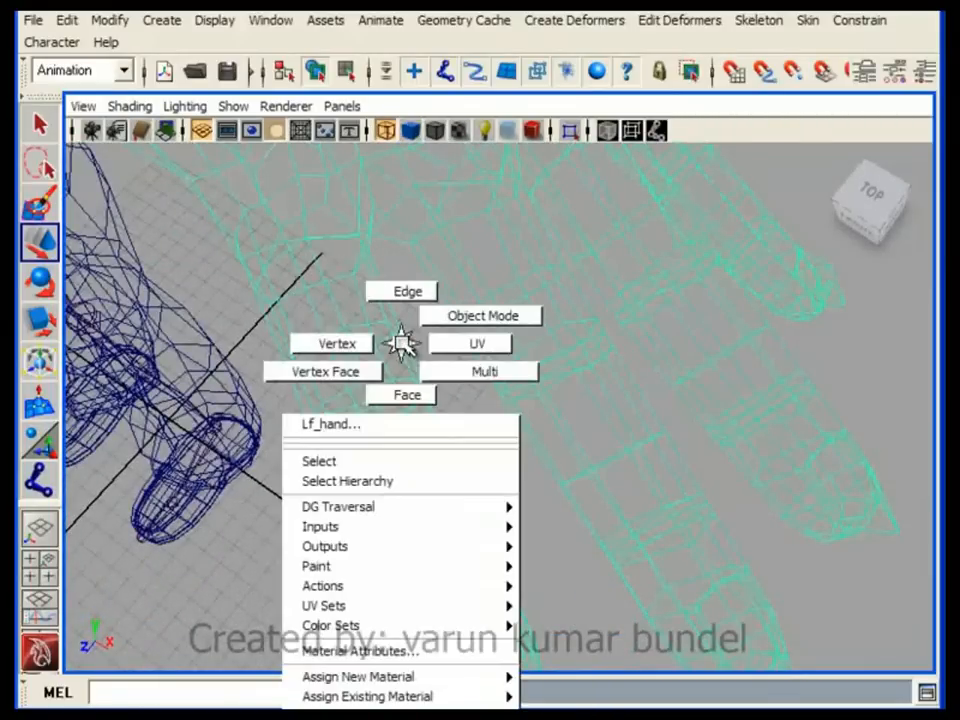
click(303, 343)
alt+drag(310, 350, 344, 388)
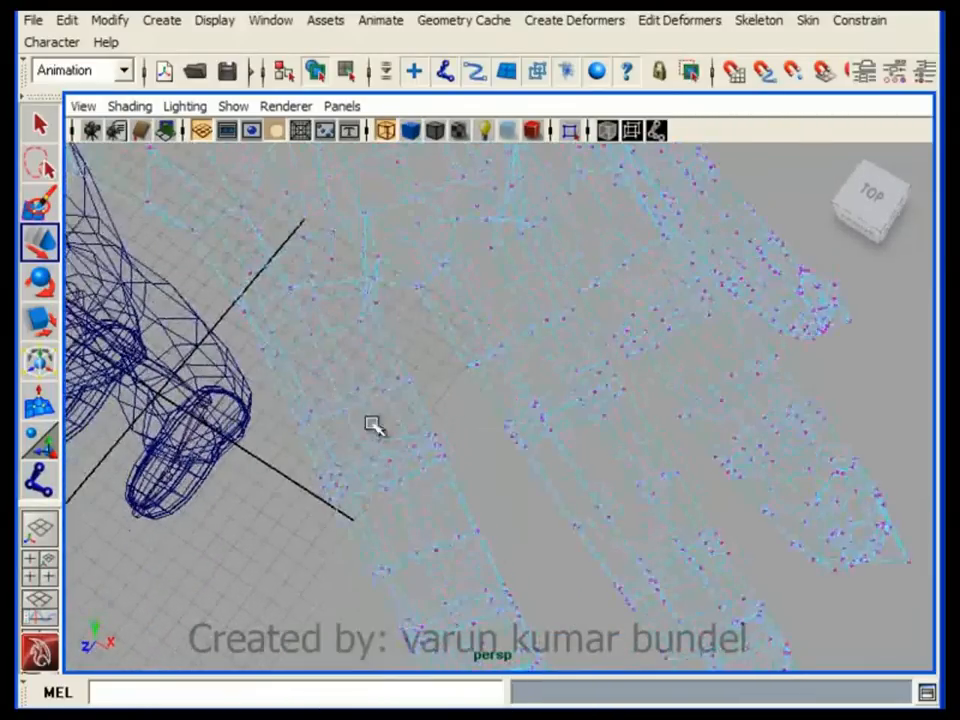
alt+drag(373, 426, 350, 490)
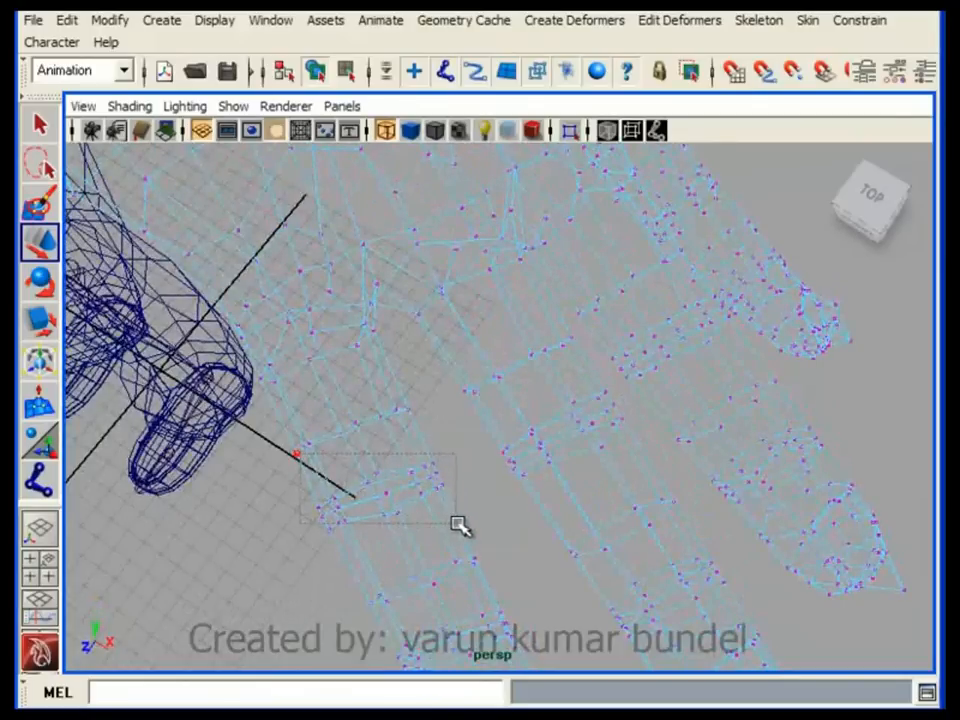
alt+drag(495, 510, 445, 428)
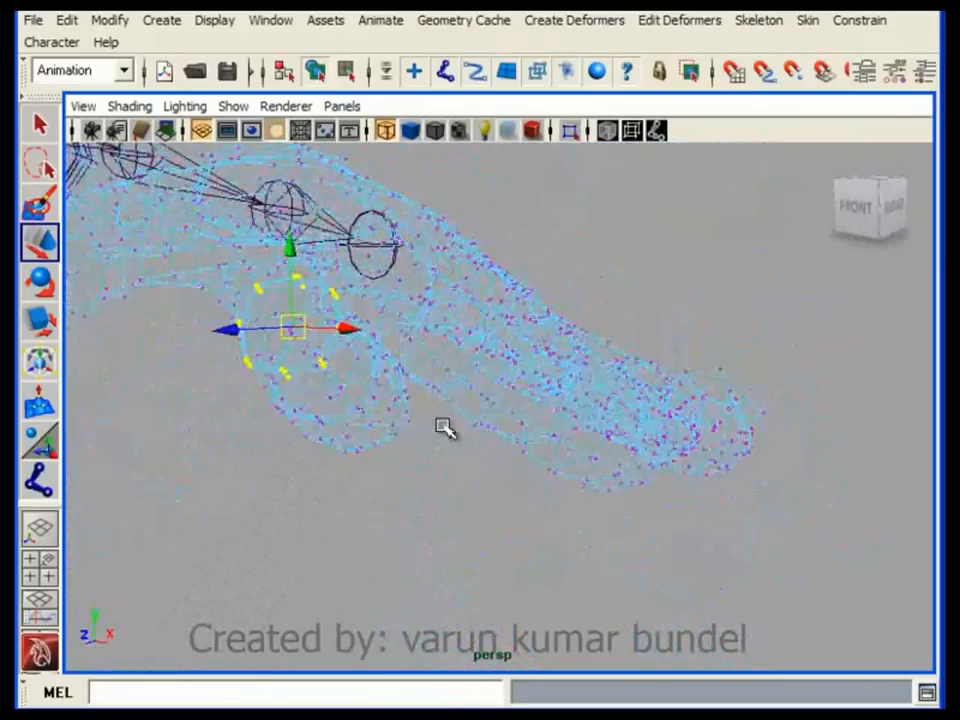
mouse_move(335, 362)
alt+mouse_down()
mouse_move(448, 356)
mouse_move(324, 349)
mouse_move(445, 408)
mouse_move(436, 400)
alt+mouse_up()
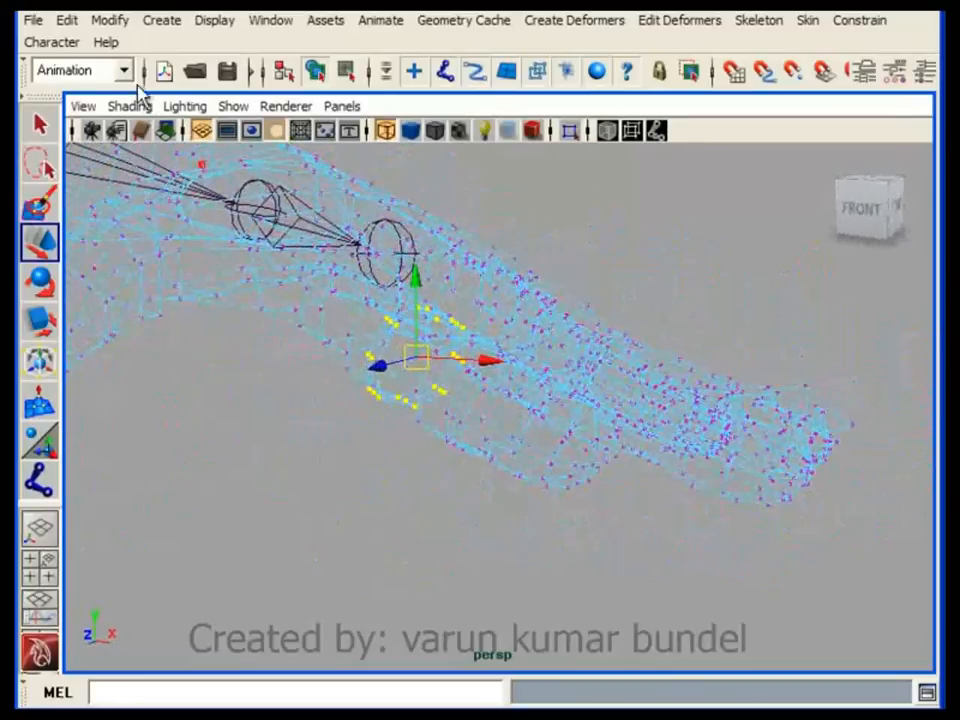
click(596, 22)
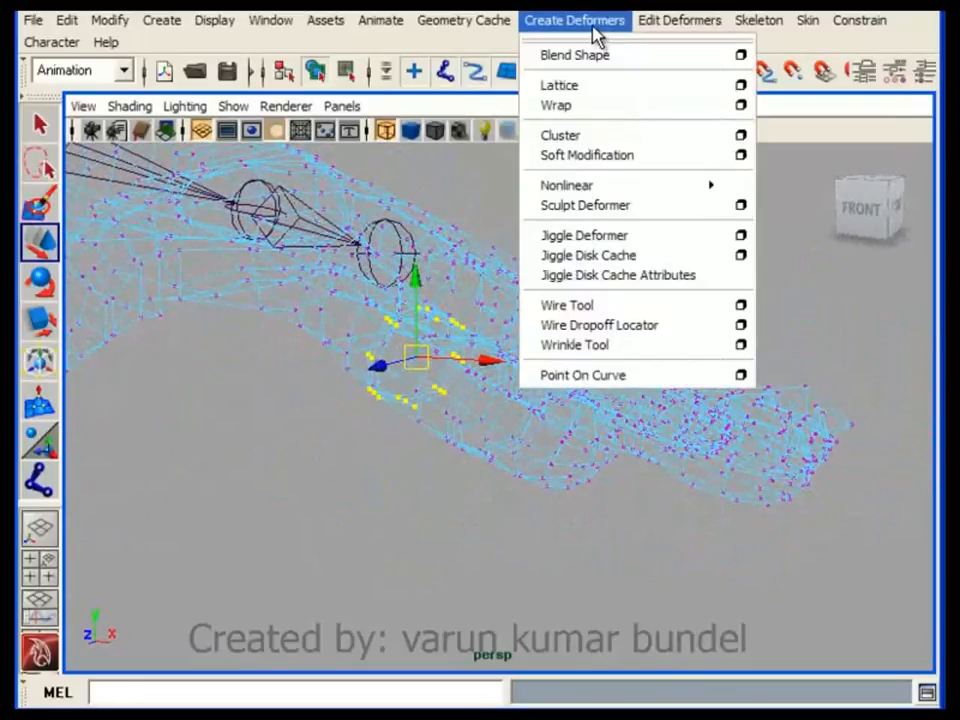
click(589, 140)
alt+drag(480, 364, 330, 328)
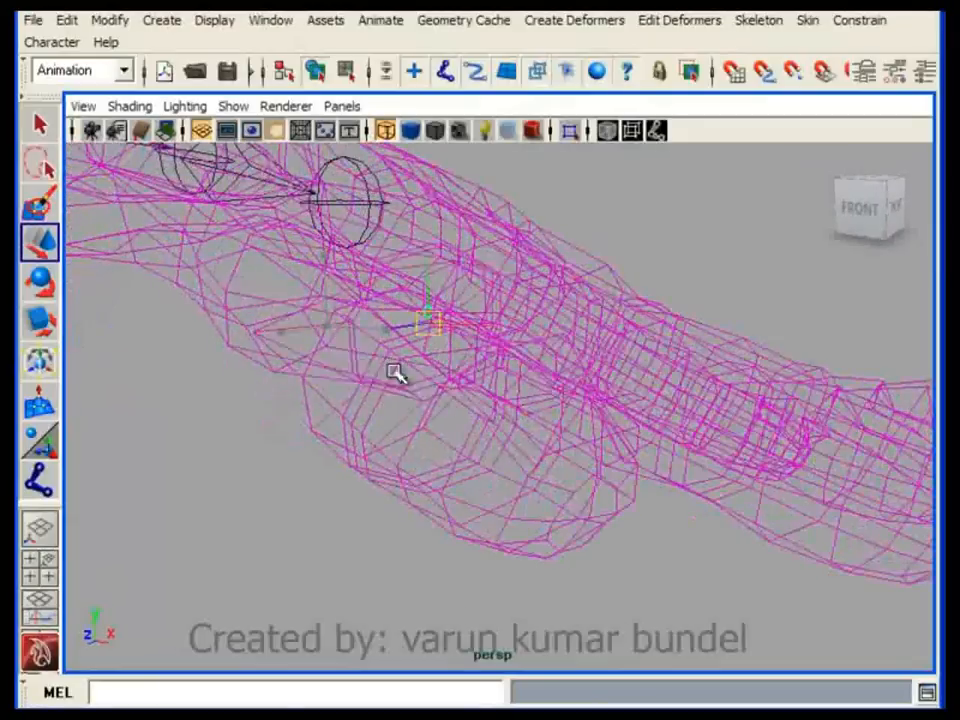
alt+drag(333, 316, 414, 445)
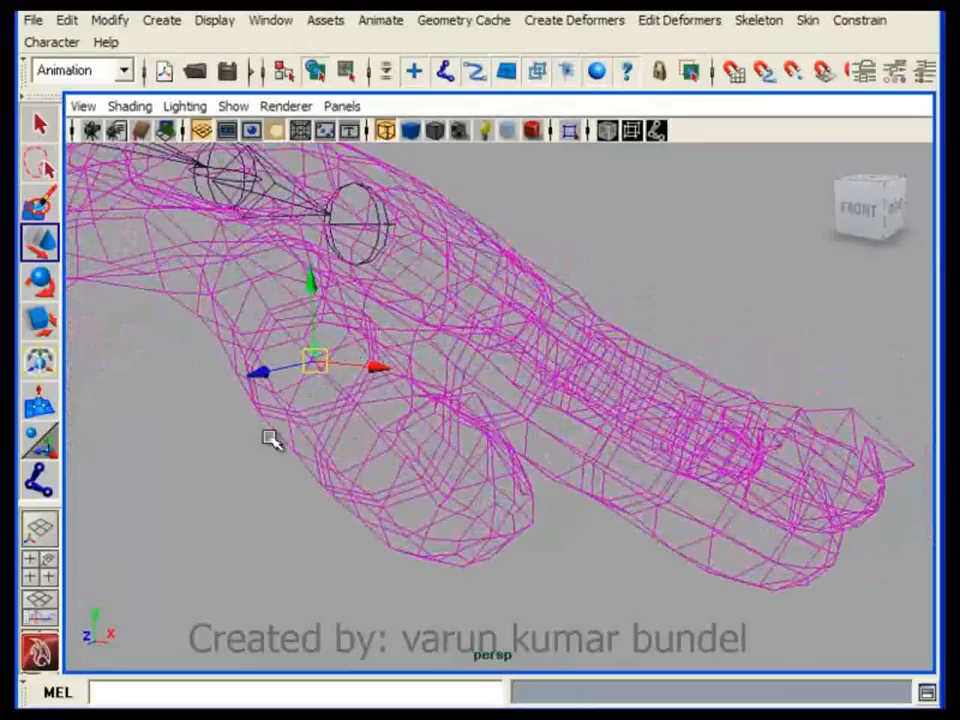
alt+drag(333, 340, 427, 362)
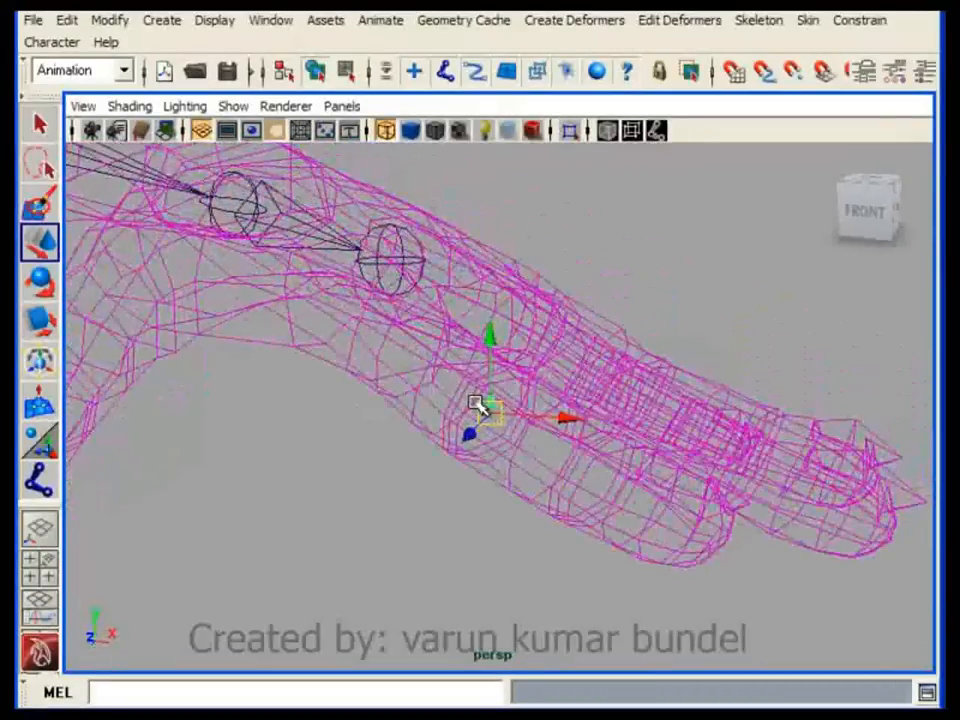
- Create a cluster from the vertices around the index finger's base knuckle on the left hand mesh
alt+drag(602, 474, 470, 312)
right_drag(470, 312, 358, 300)
alt+drag(358, 300, 325, 405)
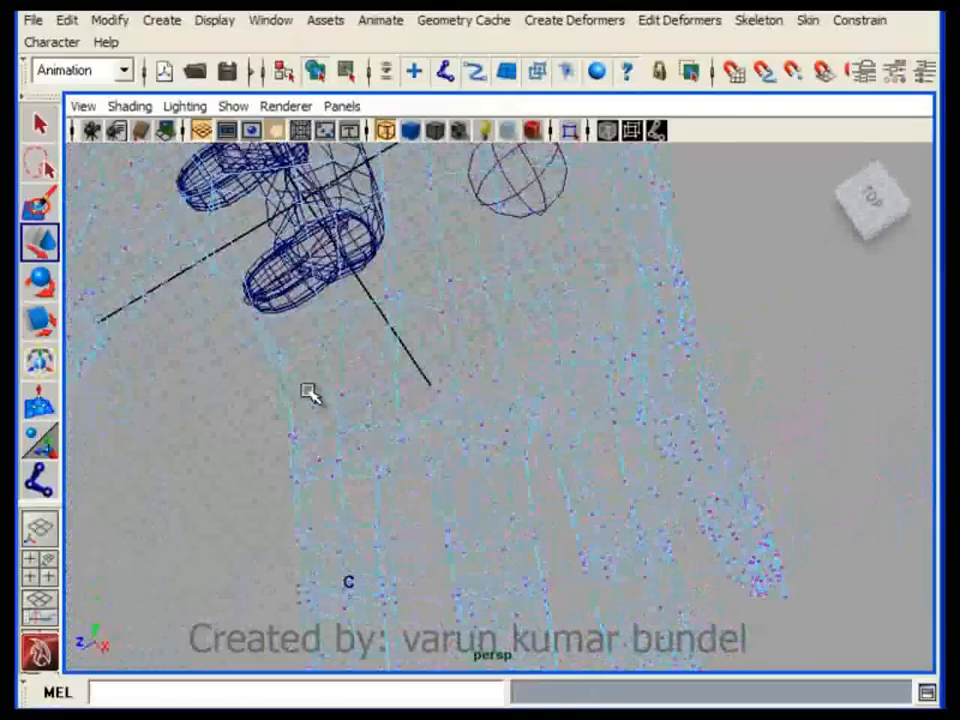
drag(380, 467, 381, 468)
alt+drag(437, 443, 551, 393)
alt+drag(613, 453, 658, 494)
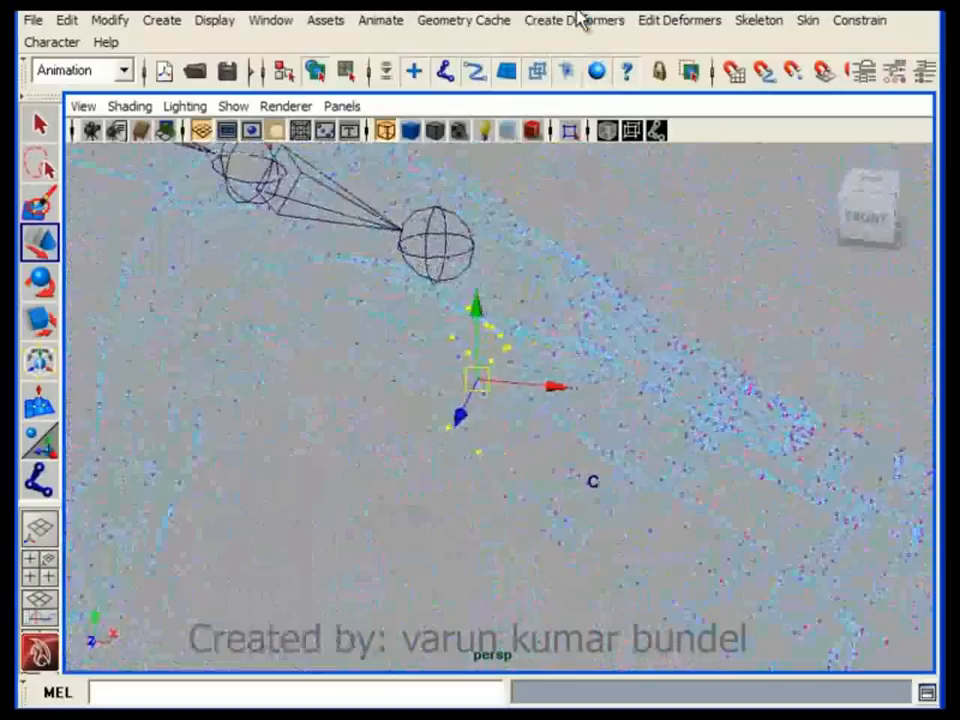
click(577, 20)
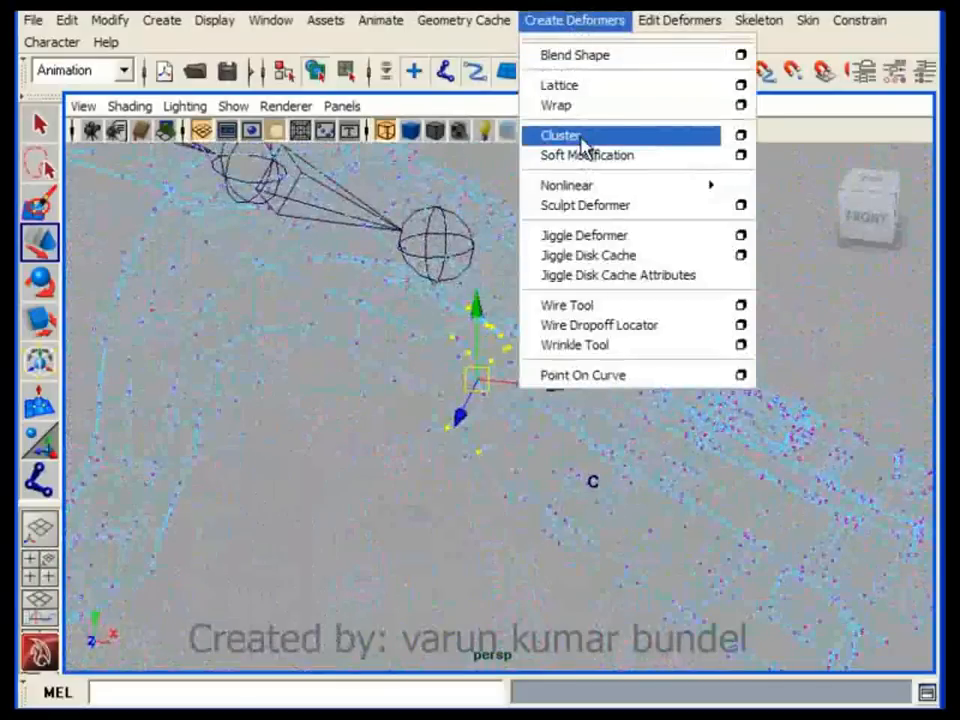
click(585, 145)
- Create a cluster from the vertex loops around the index finger's last knuckle
alt+drag(585, 150, 476, 386)
click(469, 441)
right_drag(476, 386, 398, 345)
alt+drag(470, 498, 356, 438)
alt+drag(510, 496, 470, 390)
click(575, 20)
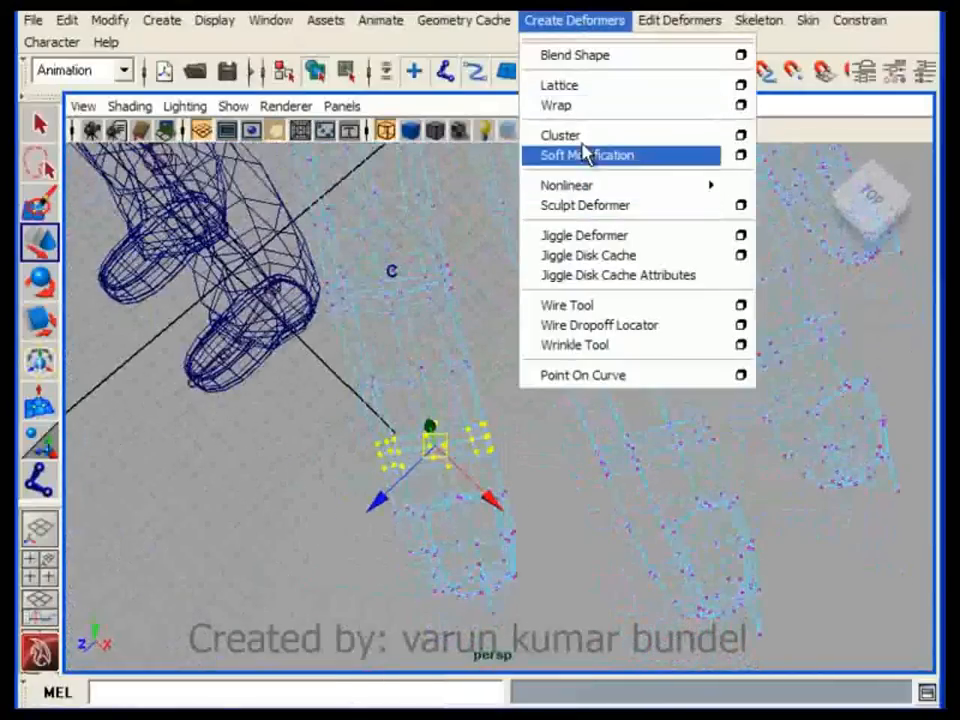
click(555, 136)
- Create a cluster from the vertices at the tip of the index finger
alt+drag(527, 420, 534, 396)
click(505, 313)
right_drag(540, 349, 491, 386)
alt+drag(491, 386, 523, 461)
click(687, 369)
key(g)
- Create a cluster from the vertices around the middle finger's base knuckle
mouse_move(537, 330)
alt+mouse_down()
mouse_move(514, 388)
mouse_move(555, 255)
mouse_move(467, 274)
mouse_move(476, 366)
mouse_move(459, 386)
mouse_move(429, 315)
alt+mouse_up()
alt+drag(535, 423, 596, 344)
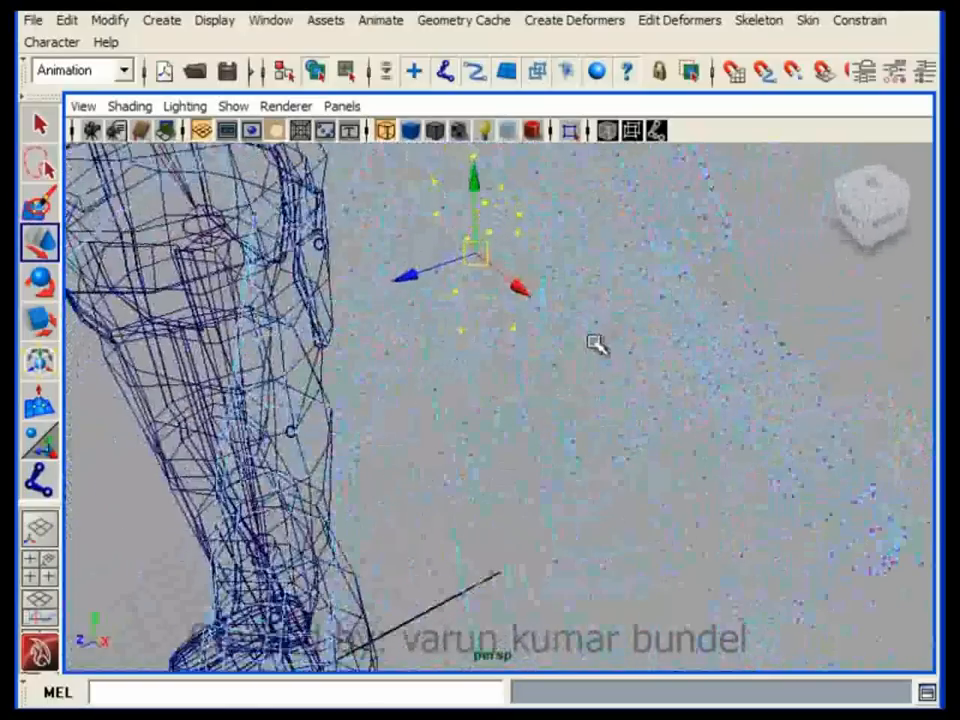
key(g)
- Create a cluster from the vertex loops around the middle finger's middle knuckle
click(545, 420)
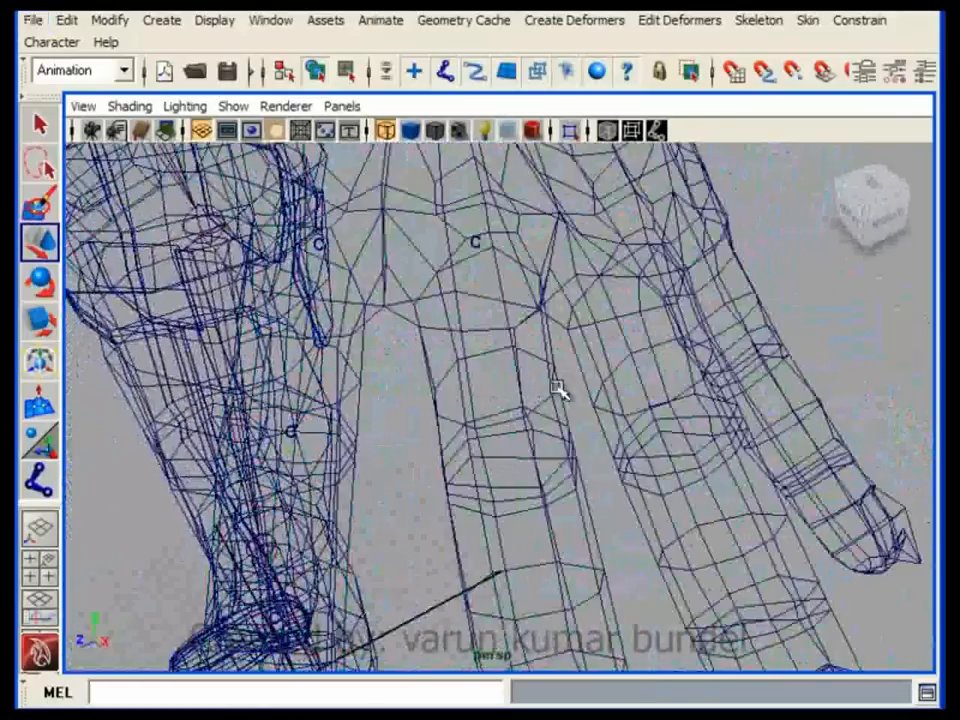
click(552, 367)
right_drag(551, 365, 492, 372)
alt+drag(514, 424, 470, 408)
alt+middle_drag(470, 408, 468, 399)
alt+drag(468, 399, 374, 383)
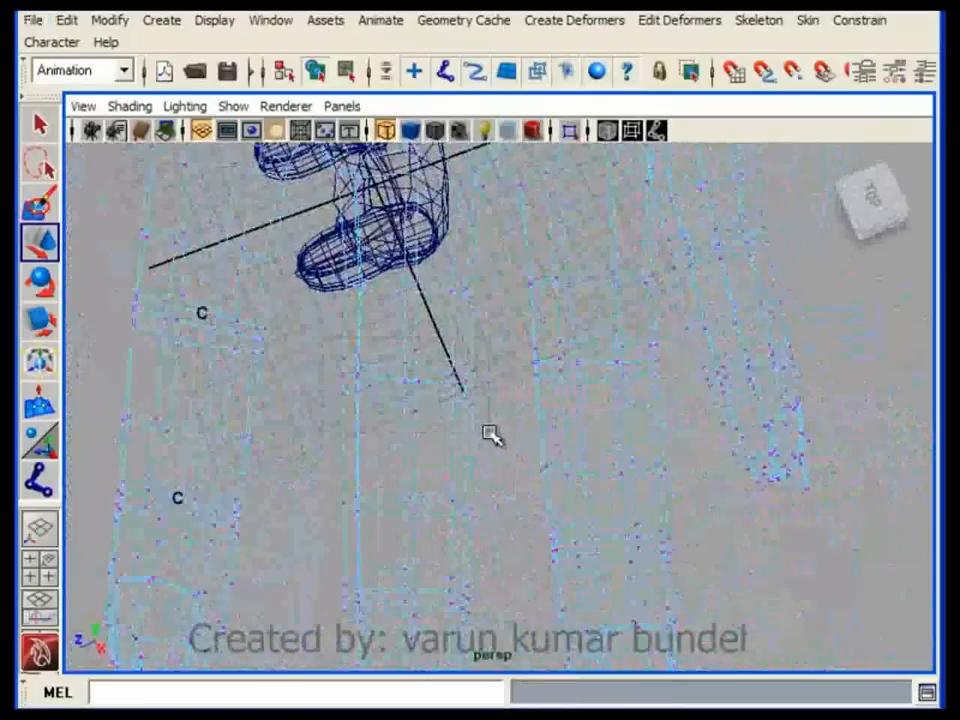
alt+drag(483, 438, 540, 372)
key(g)
- Create a cluster from the vertex loops around the middle finger's last knuckle
click(541, 420)
alt+drag(541, 420, 516, 349)
click(533, 343)
right_drag(533, 343, 480, 341)
alt+drag(489, 377, 418, 435)
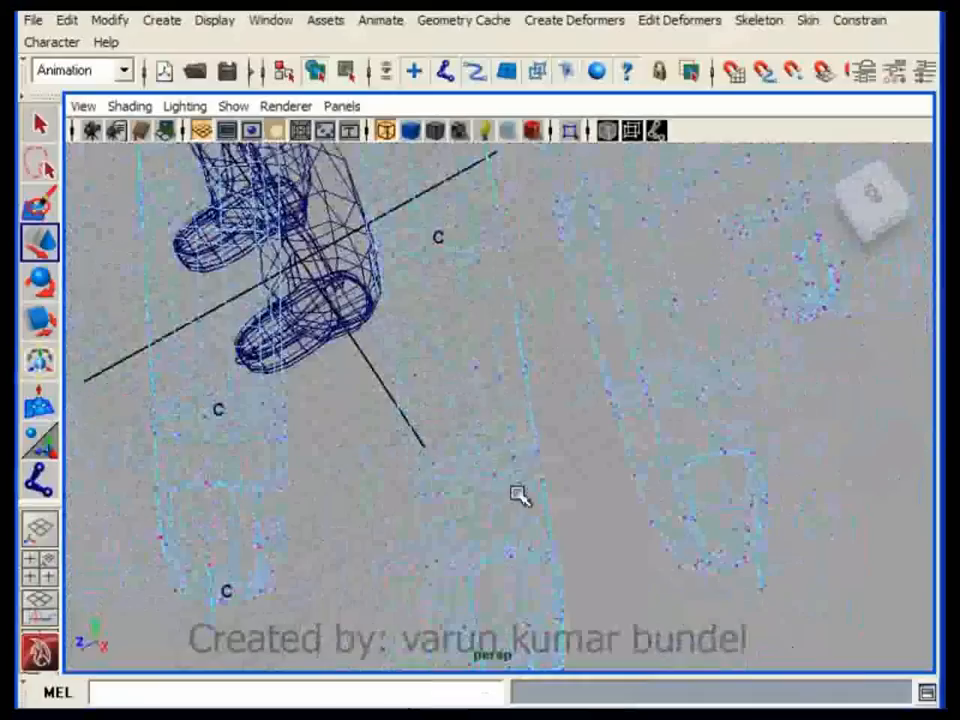
key(g)
- Create a cluster from the vertices at the tip of the middle finger
click(606, 581)
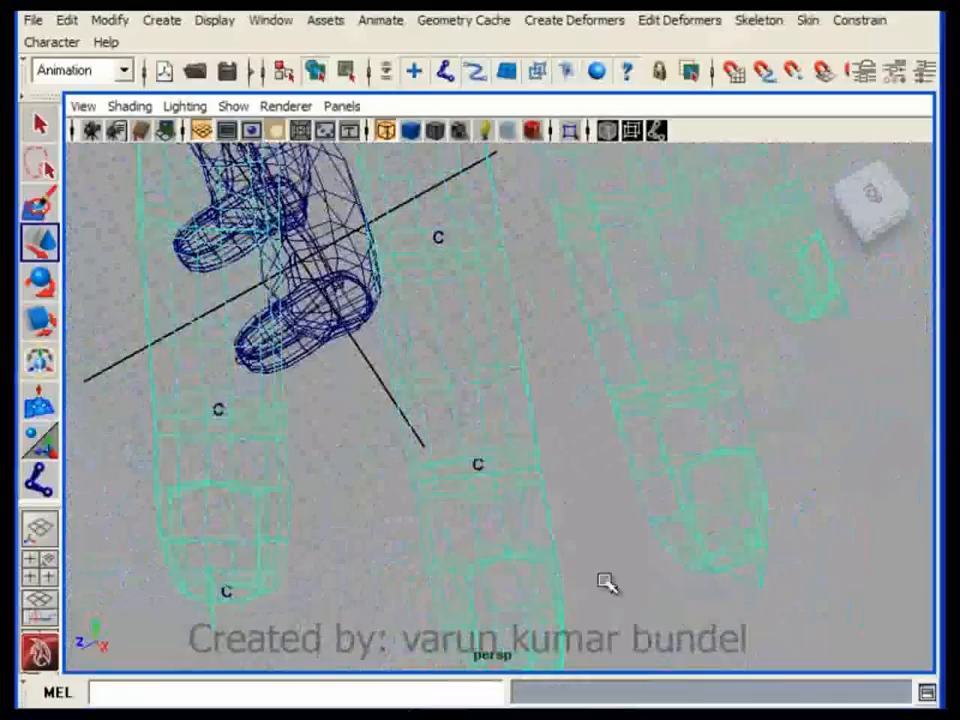
alt+drag(606, 581, 585, 429)
right_click(573, 395)
right_drag(573, 395, 512, 396)
alt+drag(560, 451, 690, 402)
click(559, 388)
alt+middle_drag(690, 402, 675, 424)
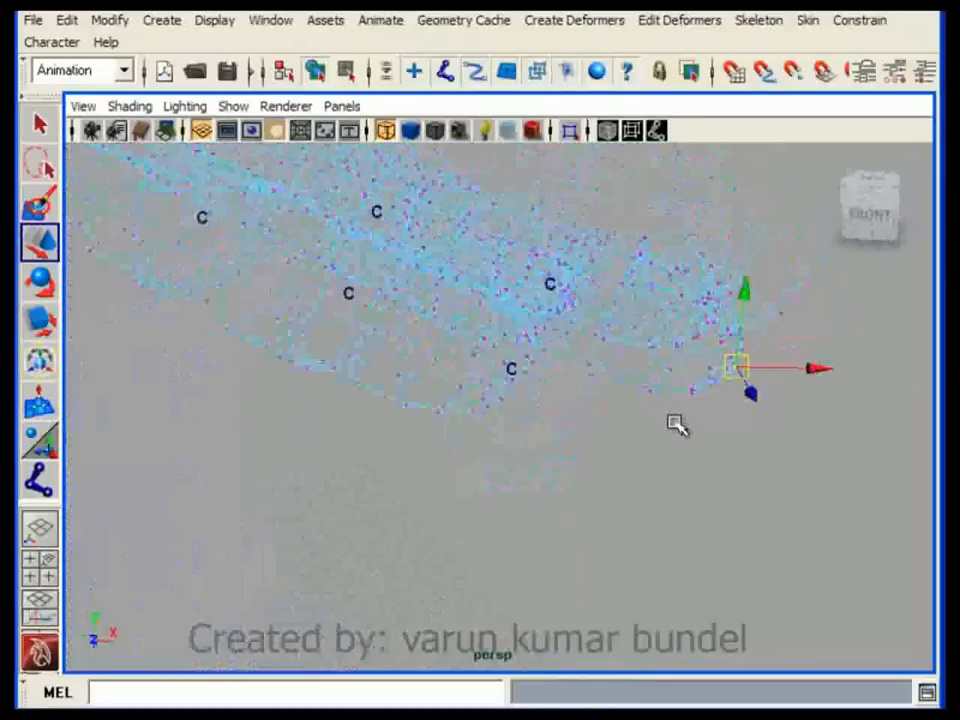
key(g)
- Create a cluster from the vertices around the ring finger's base knuckle on the left hand mesh
alt+drag(613, 383, 501, 333)
click(478, 384)
right_drag(500, 332, 437, 335)
alt+drag(437, 337, 398, 375)
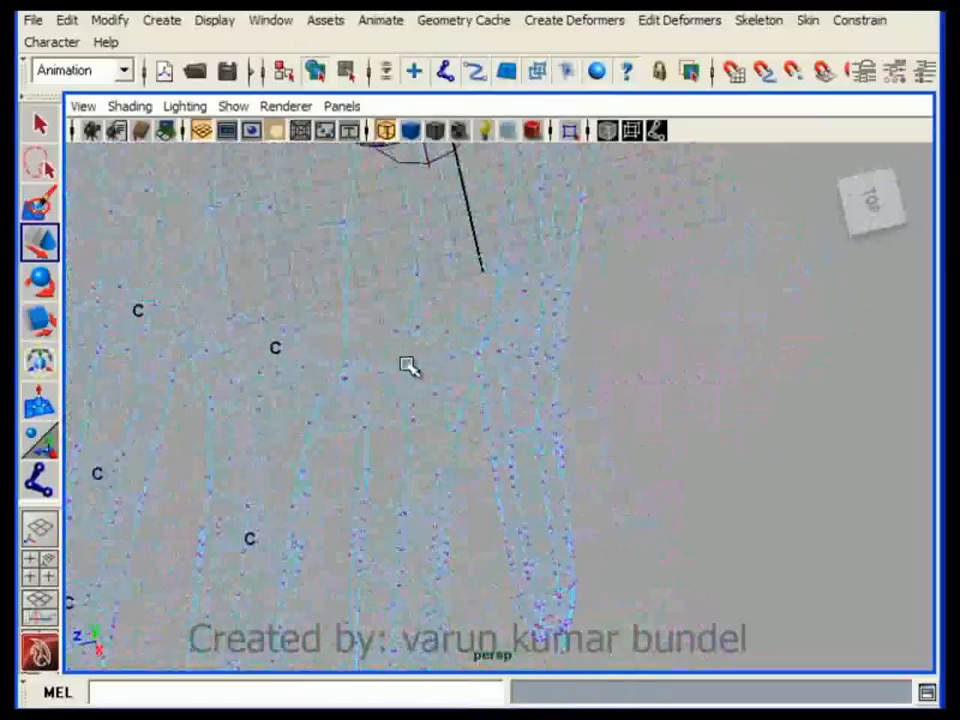
alt+drag(463, 412, 518, 305)
key(g)
- Create a cluster from the vertex loops around the ring finger's middle knuckle
alt+drag(574, 562, 456, 452)
click(497, 446)
right_drag(459, 394, 447, 446)
alt+drag(405, 457, 352, 521)
key(g)
- Create a cluster from the vertex loops around the ring finger's last knuckle
alt+drag(504, 600, 478, 452)
click(479, 452)
right_drag(476, 392, 373, 452)
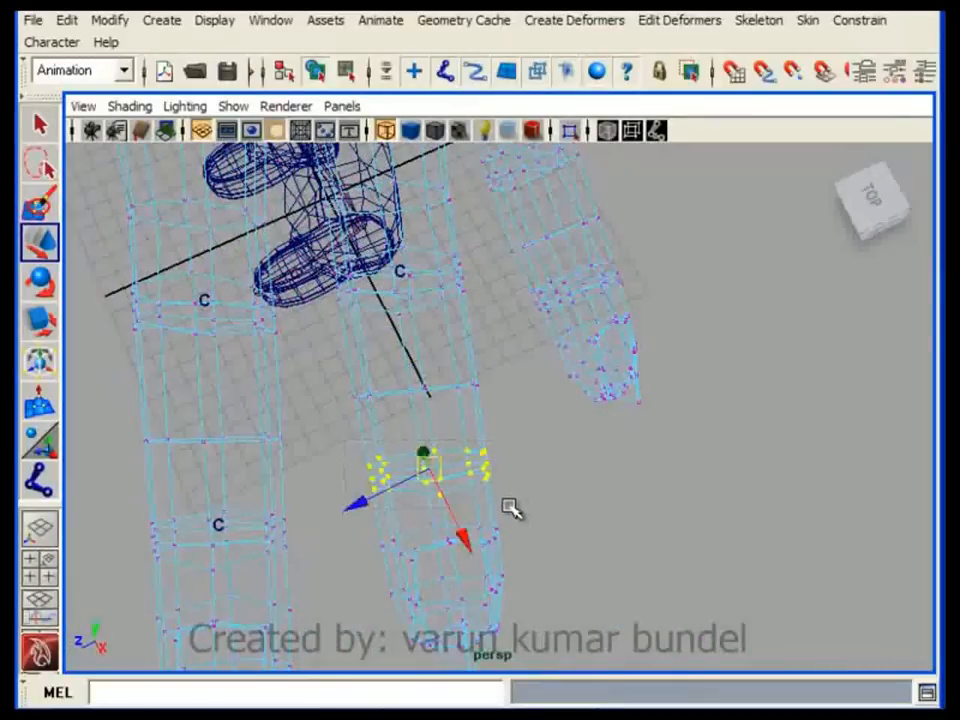
key(g)
- Create a cluster from the vertices at the tip of the ring finger
alt+drag(501, 544, 597, 317)
click(549, 450)
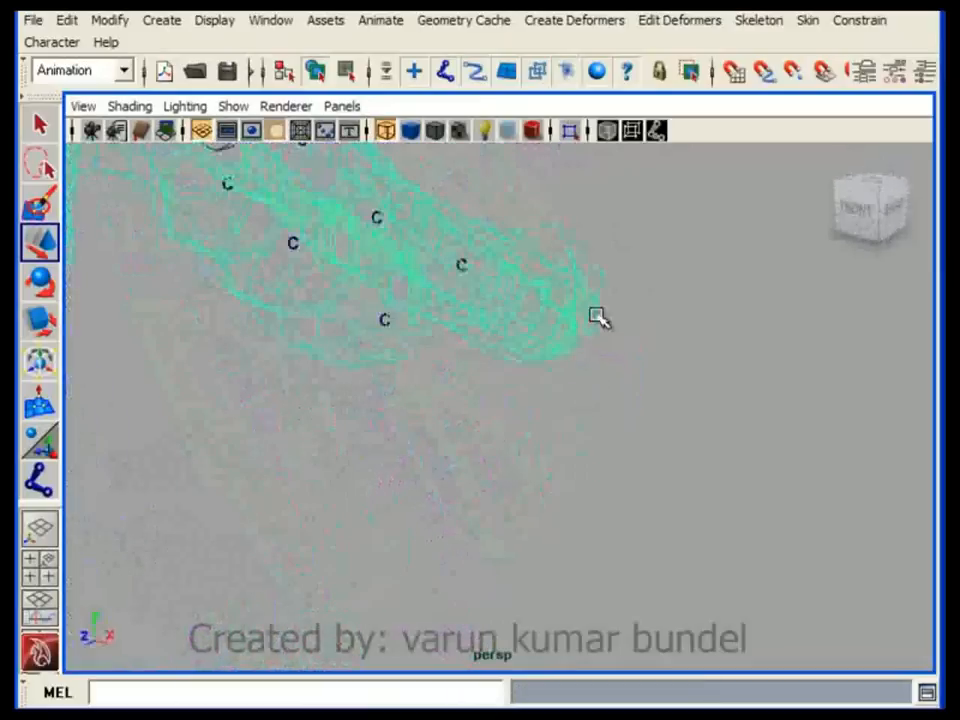
right_drag(580, 285, 508, 292)
alt+drag(541, 327, 501, 374)
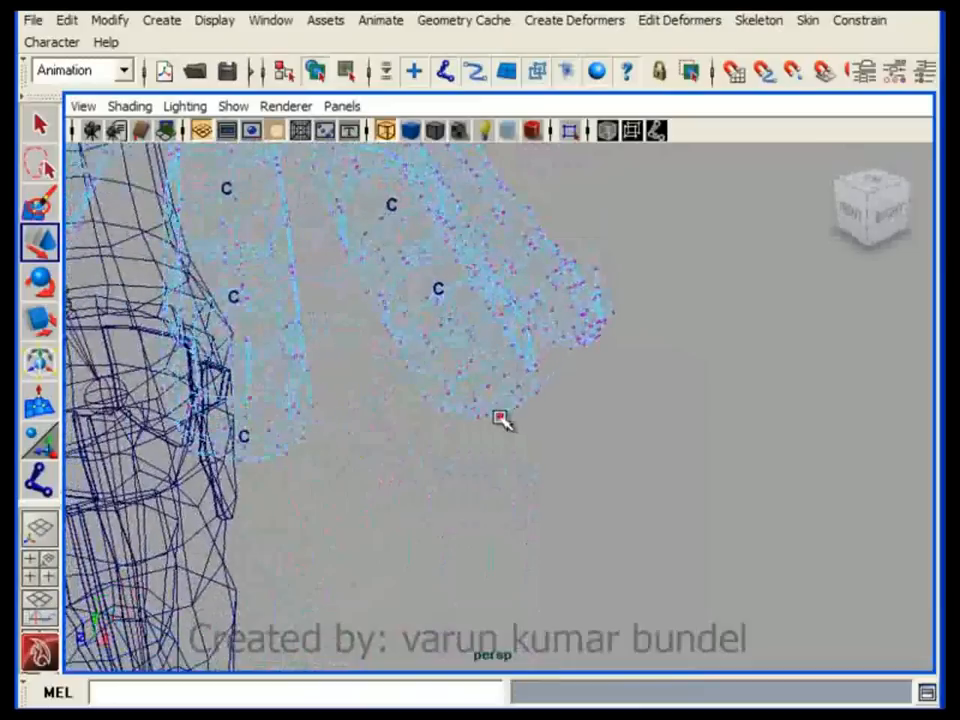
alt+drag(559, 450, 476, 336)
key(g)
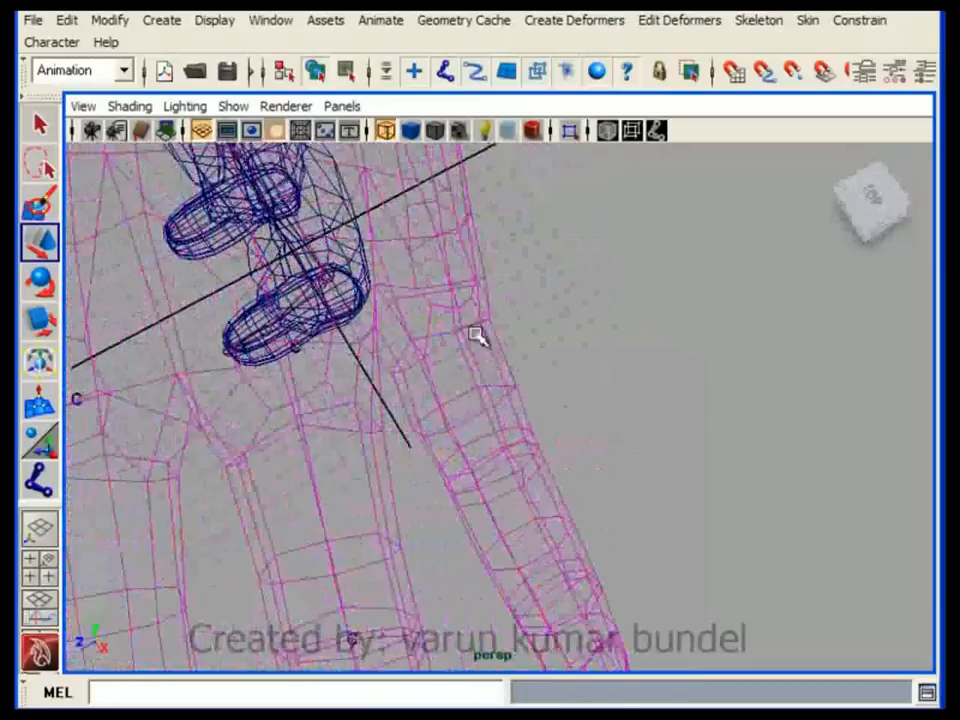
- Create a cluster from the vertices around the little finger's base knuckle on the left hand mesh
right_drag(486, 276, 413, 275)
alt+drag(473, 304, 320, 318)
alt+middle_drag(320, 318, 325, 365)
alt+right_drag(375, 388, 410, 393)
alt+drag(410, 393, 463, 371)
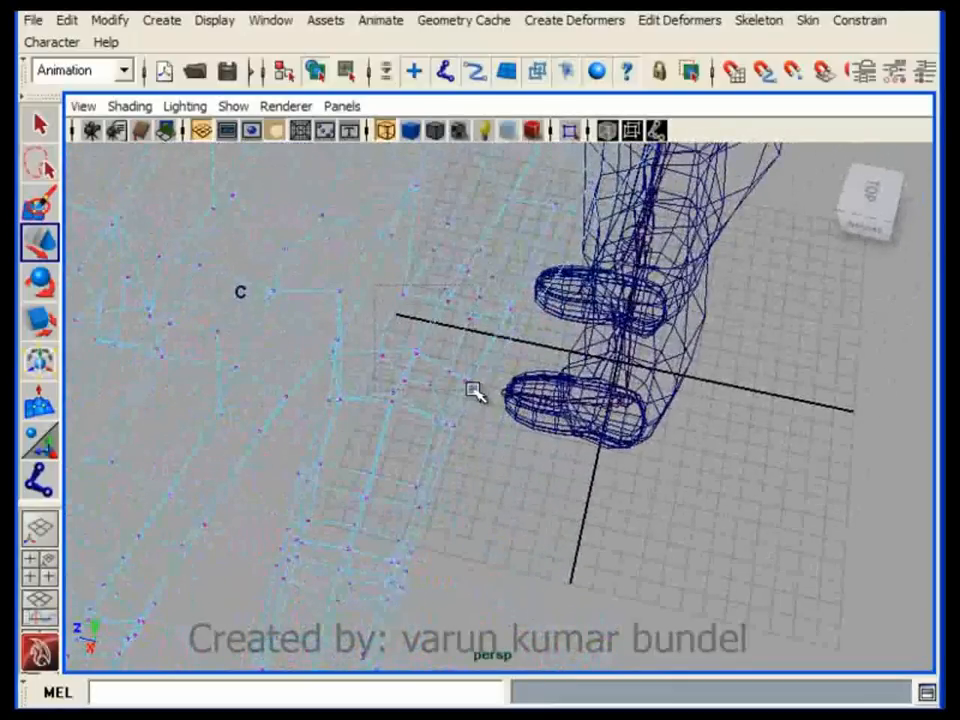
mouse_move(560, 478)
alt+mouse_down()
mouse_move(349, 315)
mouse_move(510, 369)
mouse_move(643, 373)
mouse_move(593, 436)
mouse_move(568, 450)
mouse_move(497, 394)
alt+mouse_up()
key(g)
- Create a cluster from only the vertex loops around the little finger's middle knuckle
alt+drag(456, 455, 467, 431)
alt+drag(429, 381, 455, 395)
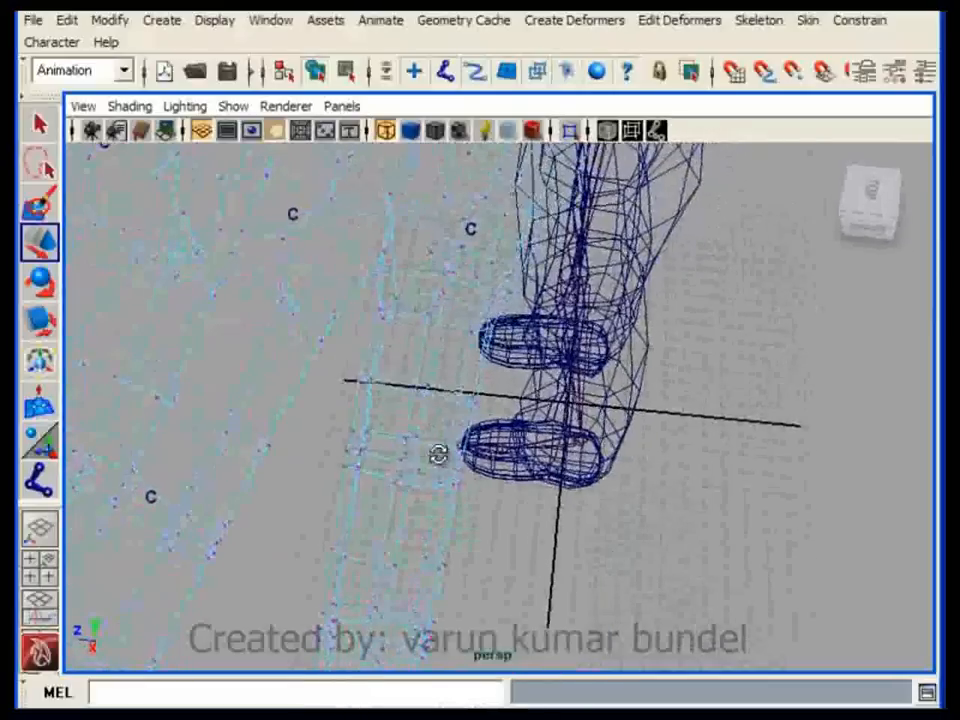
alt+drag(437, 454, 348, 402)
alt+drag(507, 487, 525, 358)
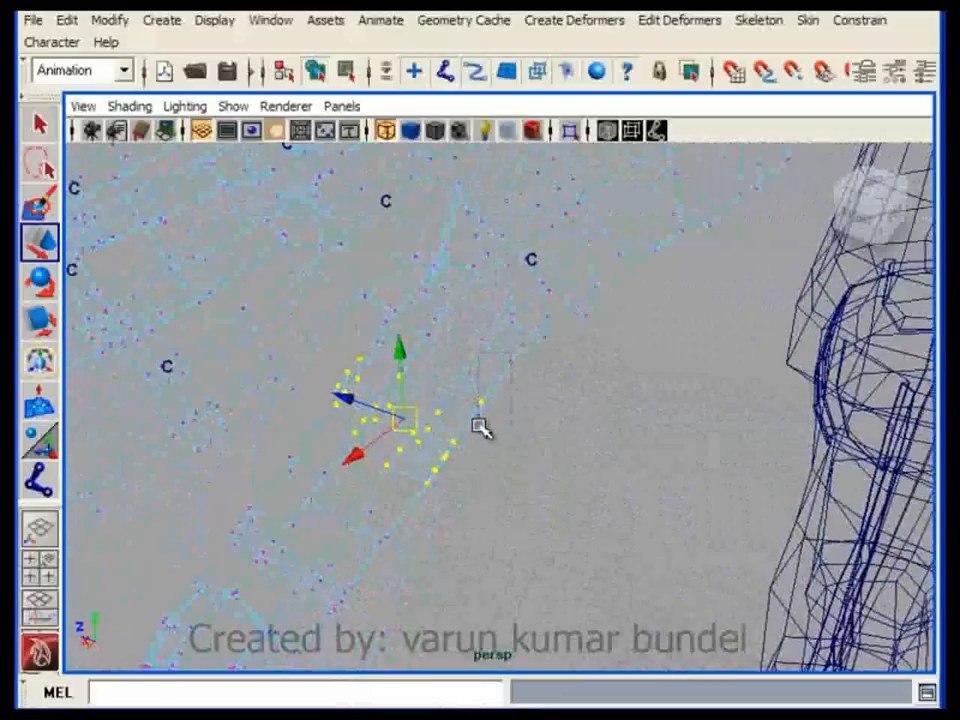
alt+drag(466, 459, 502, 421)
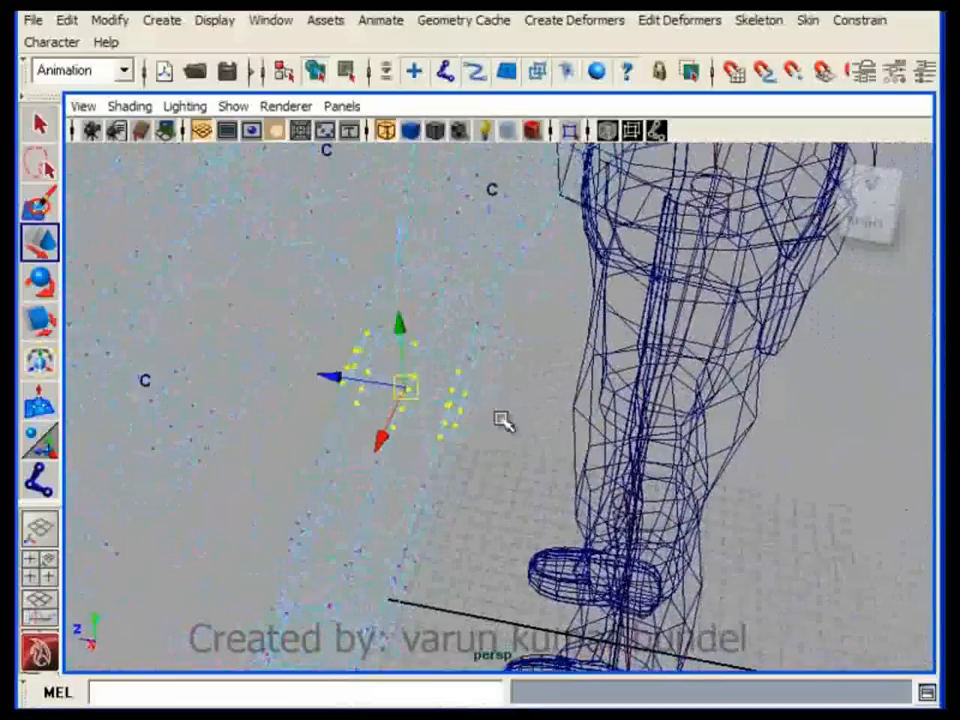
key(g)
- Create a cluster from the vertex loops around the little finger's last knuckle
alt+drag(476, 521, 478, 372)
click(467, 361)
right_drag(462, 334, 408, 322)
alt+drag(408, 322, 313, 371)
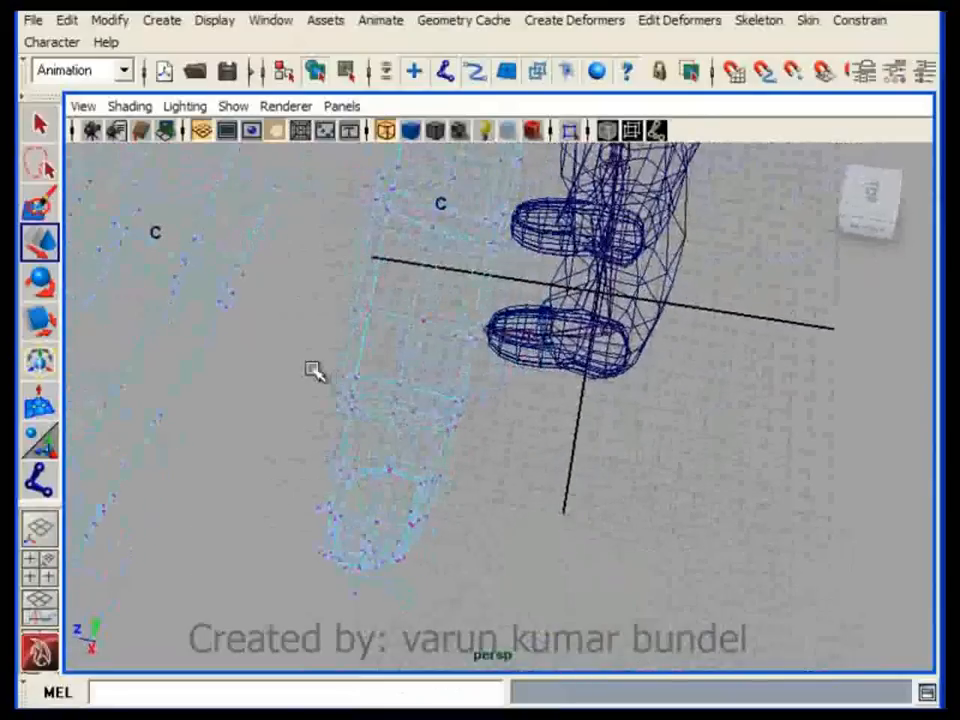
alt+drag(507, 444, 501, 428)
key(g)
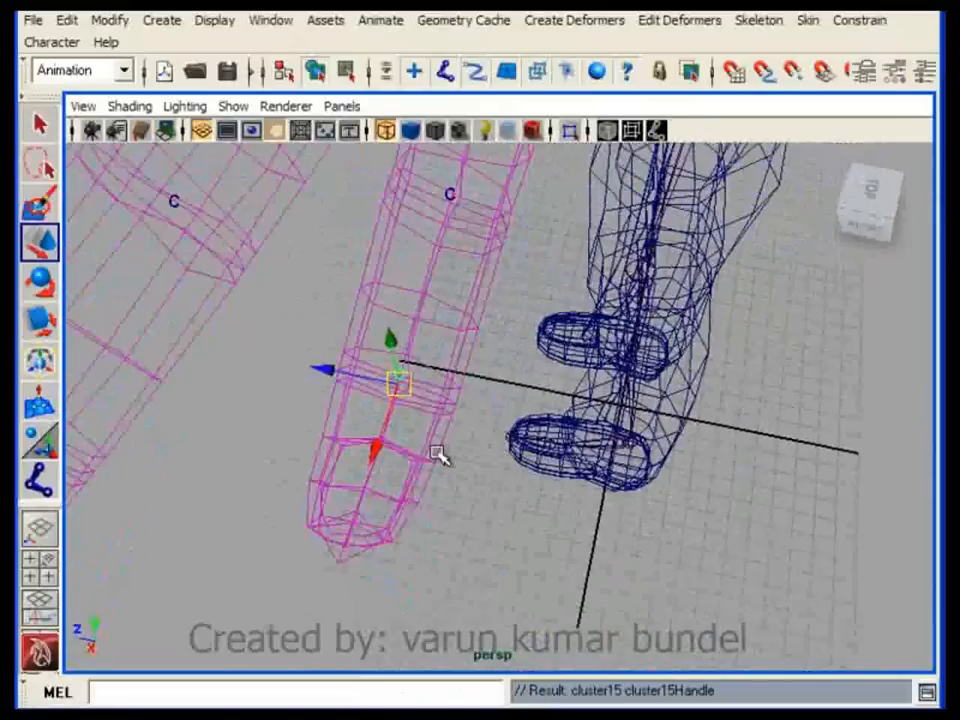
- Create a cluster from the vertices at the tip of the little finger
click(437, 460)
alt+drag(445, 474, 574, 375)
right_drag(521, 363, 493, 360)
alt+drag(495, 361, 630, 463)
alt+drag(630, 463, 570, 448)
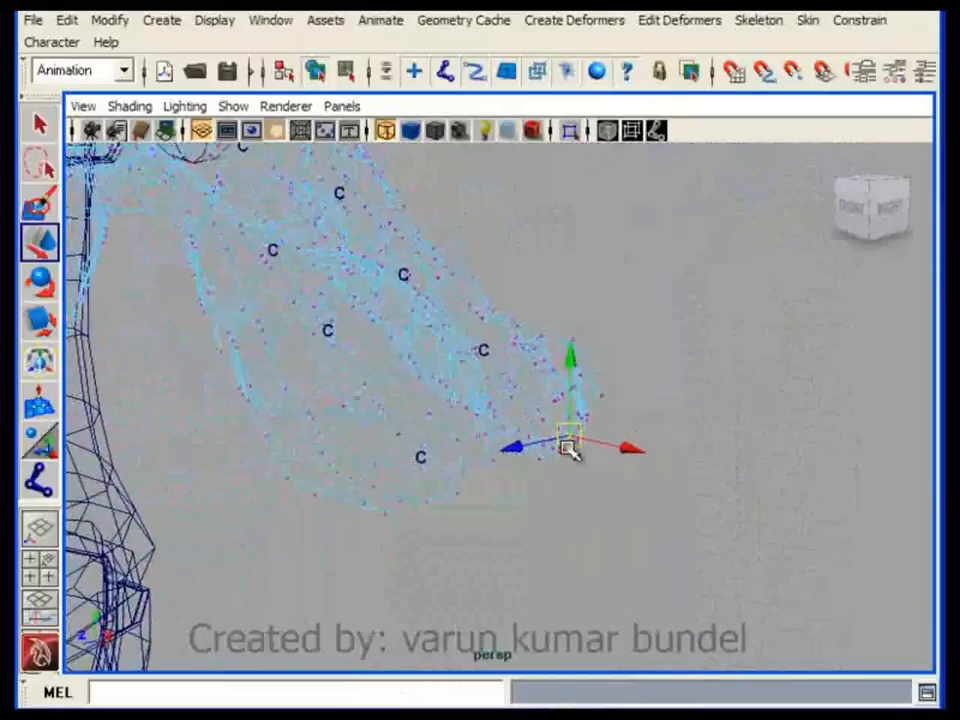
key(g)
- Create a cluster from the palm vertices around the root of the left thumb
alt+drag(613, 549, 581, 414)
click(457, 390)
alt+drag(453, 403, 473, 410)
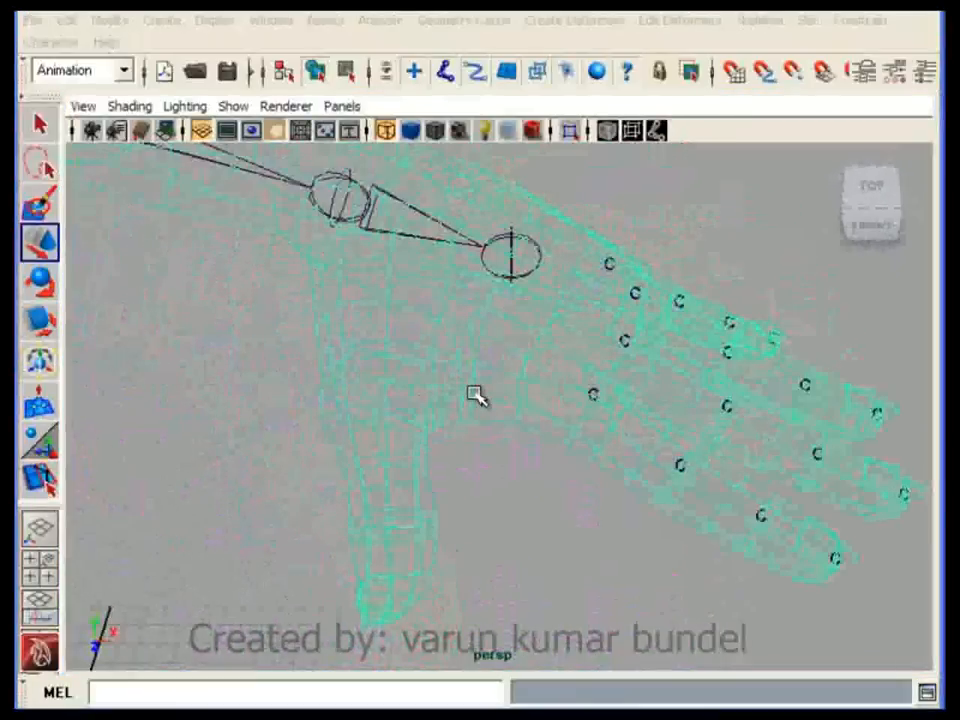
key(5)
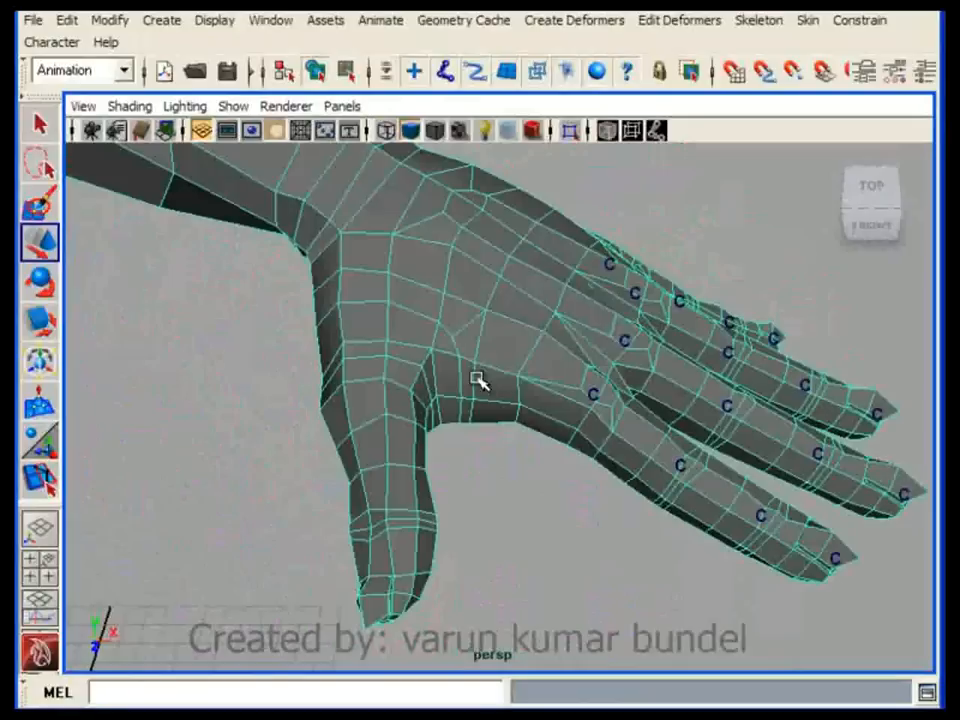
alt+right_drag(418, 379, 484, 456)
right_click(445, 298)
right_drag(445, 298, 298, 283)
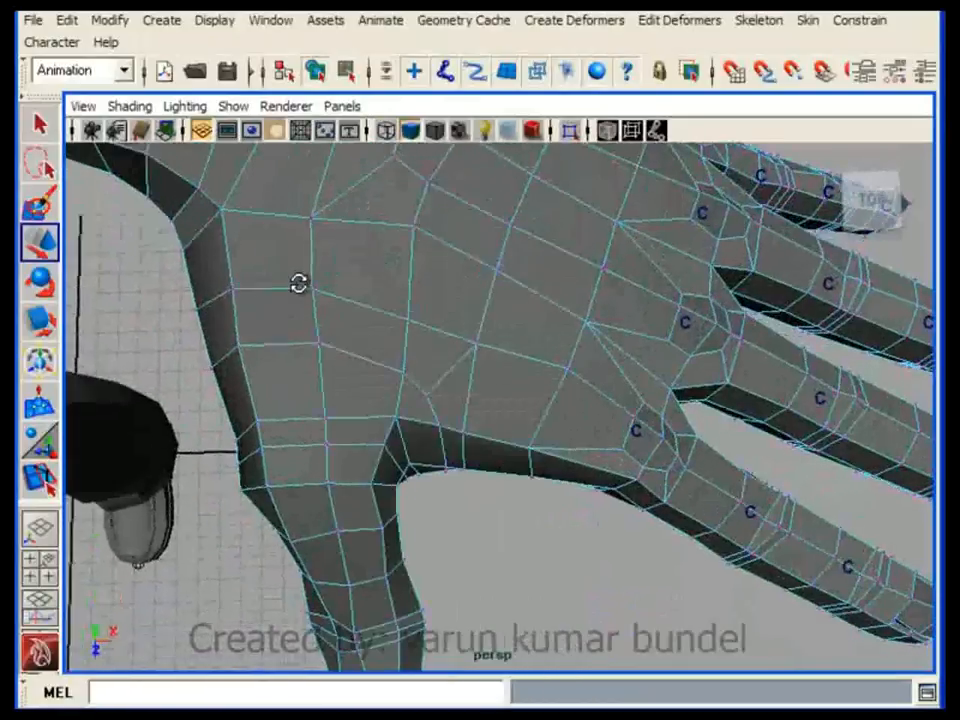
mouse_move(433, 403)
mouse_down()
mouse_move(428, 396)
mouse_move(540, 320)
mouse_move(476, 332)
mouse_move(480, 310)
mouse_up()
key(4)
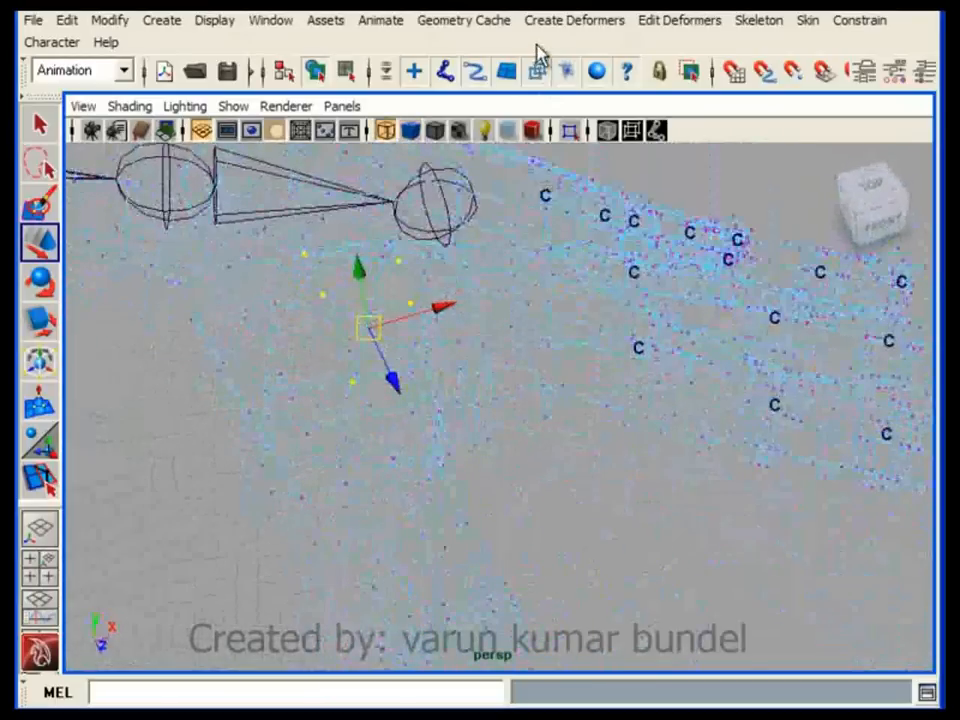
click(574, 20)
click(548, 138)
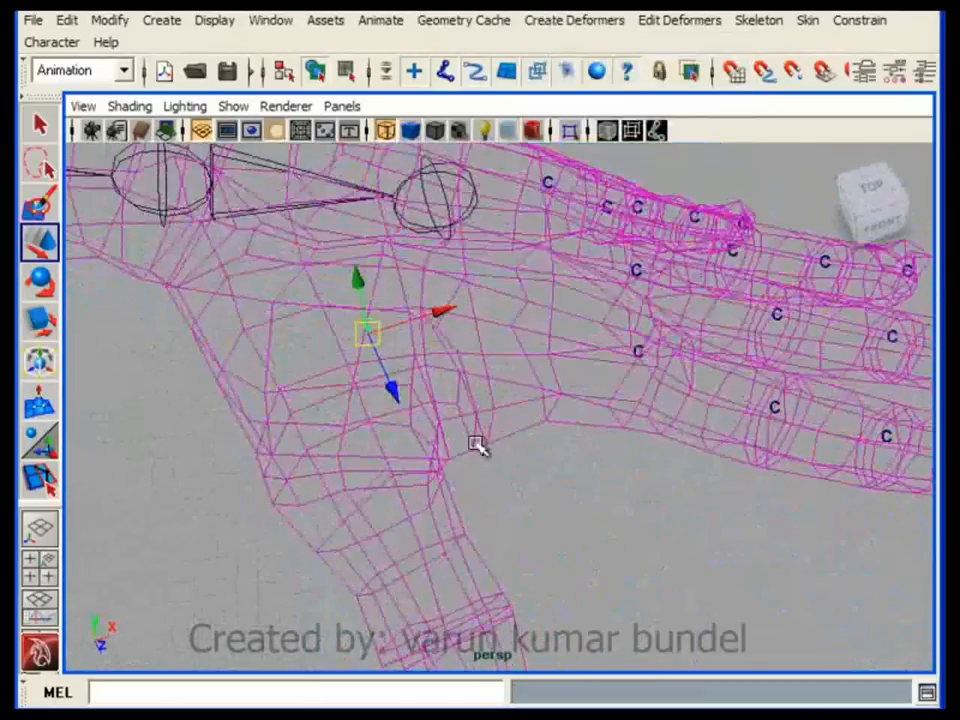
- Create a cluster from the vertices around the thumb's base knuckle
click(466, 356)
click(465, 356)
right_drag(465, 356, 385, 359)
alt+drag(360, 368, 309, 418)
key(5)
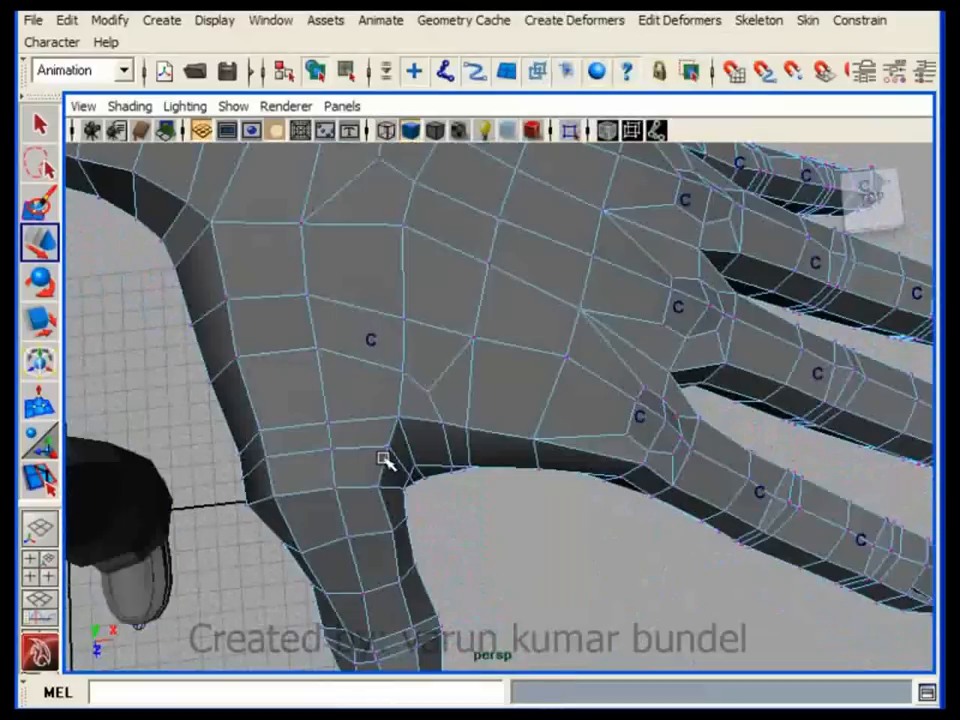
alt+middle_drag(383, 462, 413, 370)
alt+drag(413, 370, 350, 332)
drag(390, 410, 391, 411)
alt+drag(473, 405, 680, 300)
key(4)
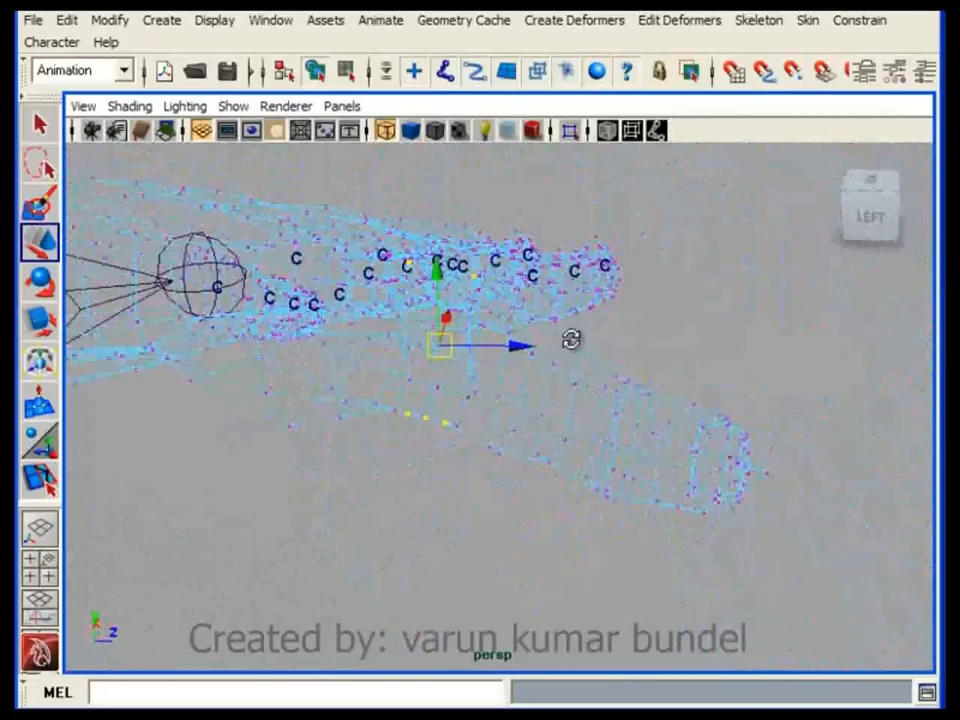
alt+drag(570, 340, 480, 386)
key(g)
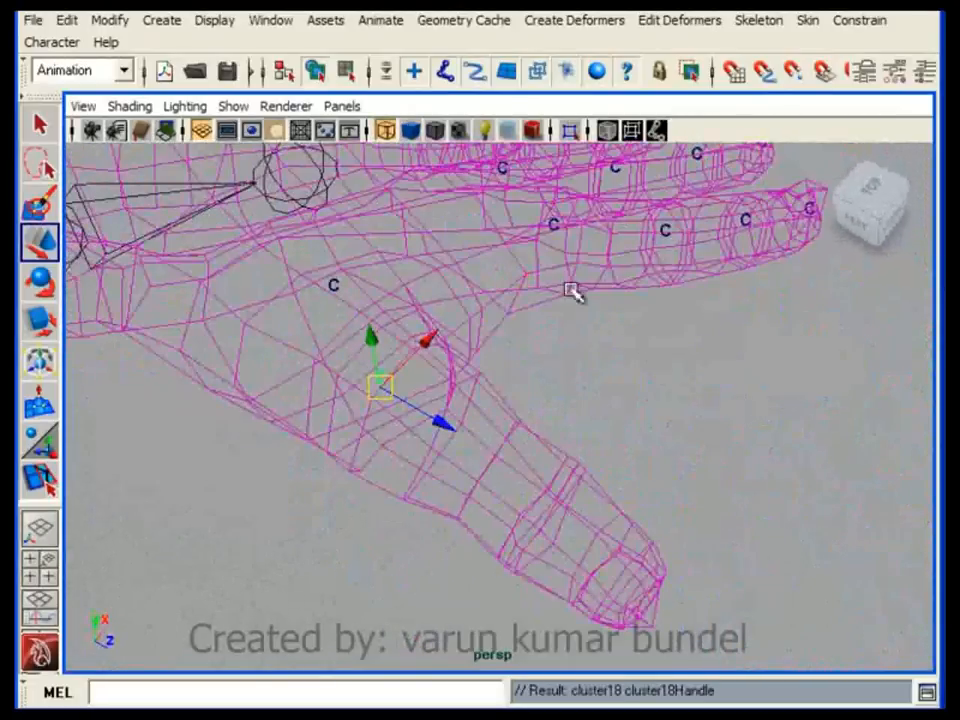
- Create a cluster from the vertex loops around the thumb's last knuckle
click(503, 413)
alt+drag(493, 429, 335, 473)
drag(507, 539, 479, 470)
key(g)
- Create a cluster from the vertices at the tip of the thumb
click(461, 575)
key(5)
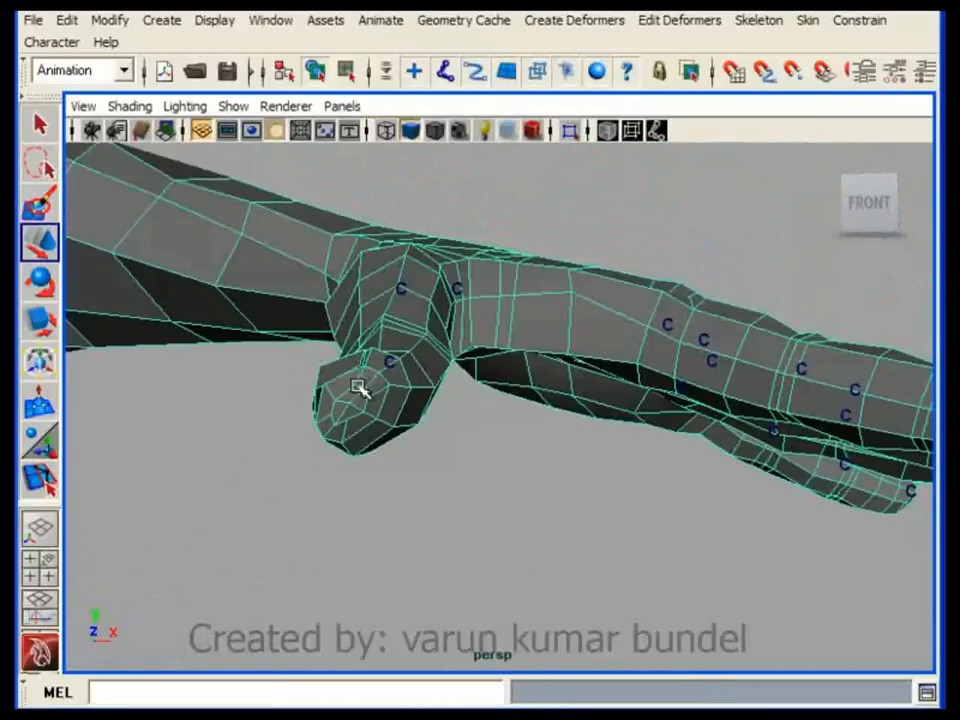
alt+drag(338, 424, 398, 511)
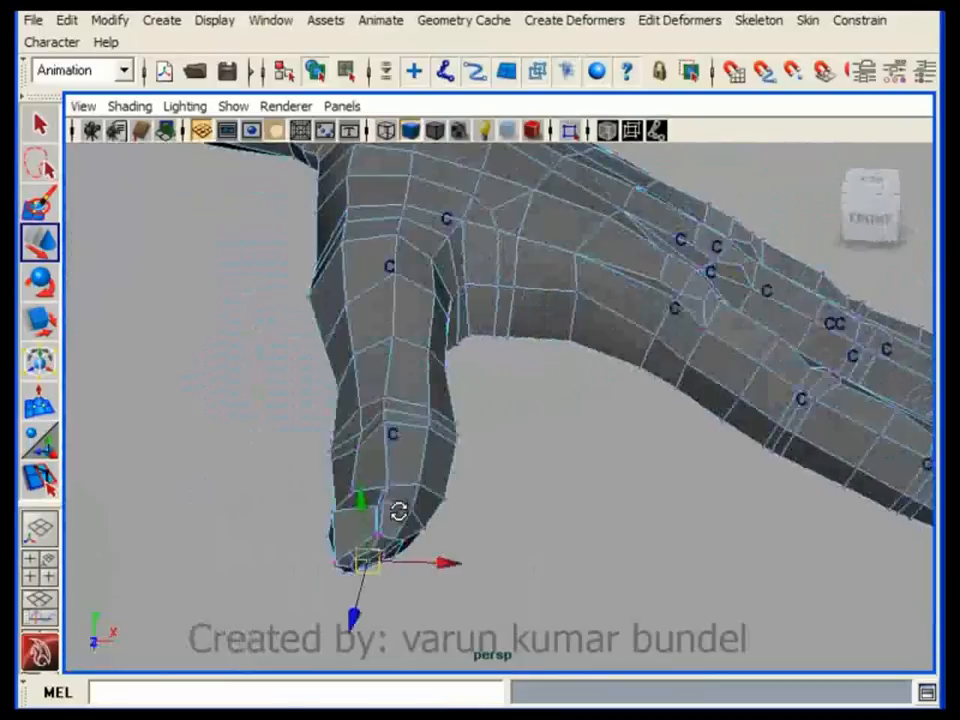
key(g)
click(515, 223)
scroll(520, 250, down, 3)
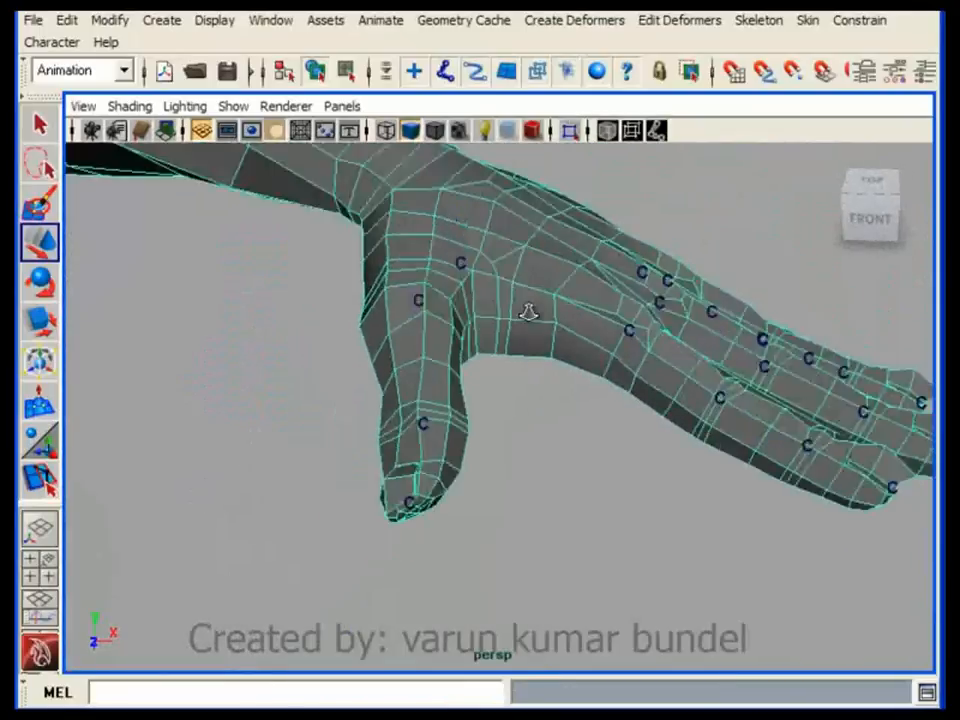
- Collapse the root_jnt hierarchy in the Outliner, then minimize the Outliner window
alt+drag(527, 313, 411, 339)
alt+middle_drag(411, 339, 369, 403)
scroll(369, 403, up, 2)
alt+drag(440, 400, 420, 278)
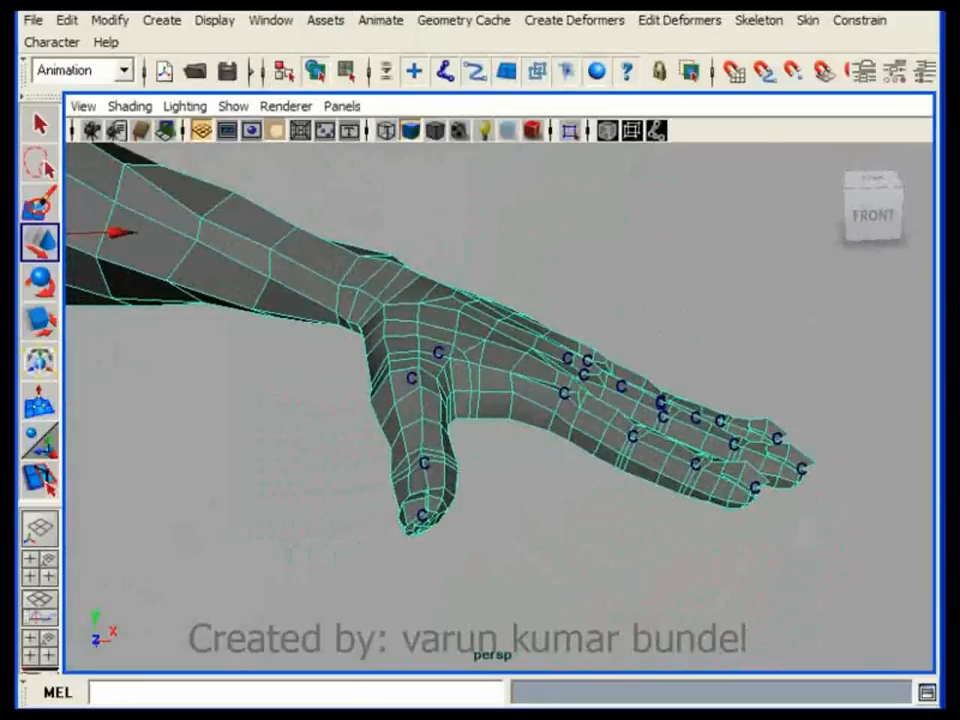
click(251, 716)
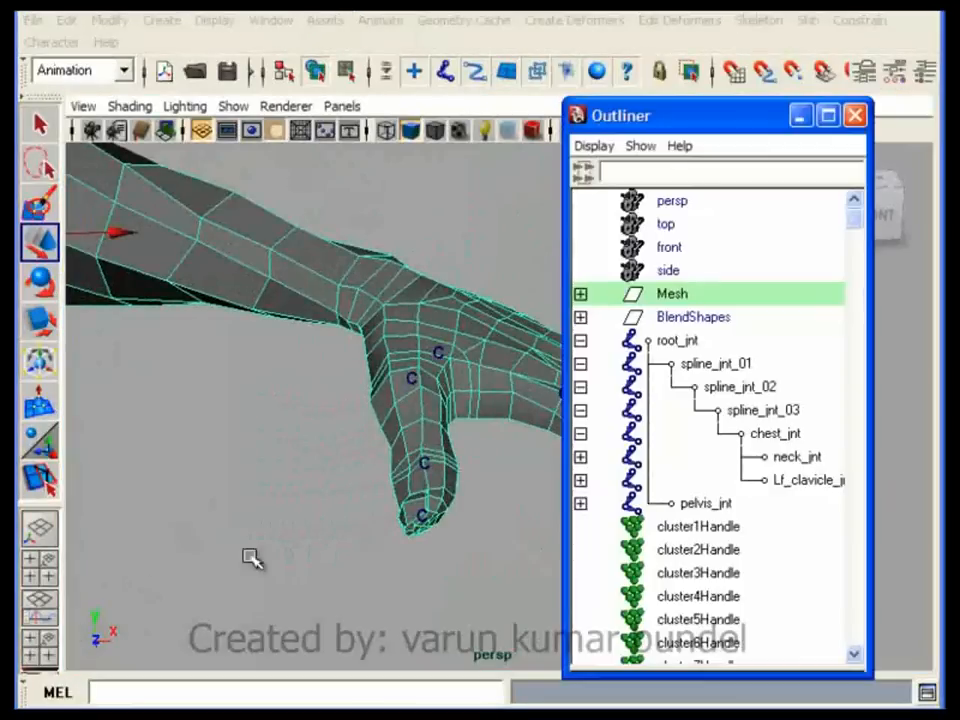
click(580, 342)
drag(765, 125, 845, 93)
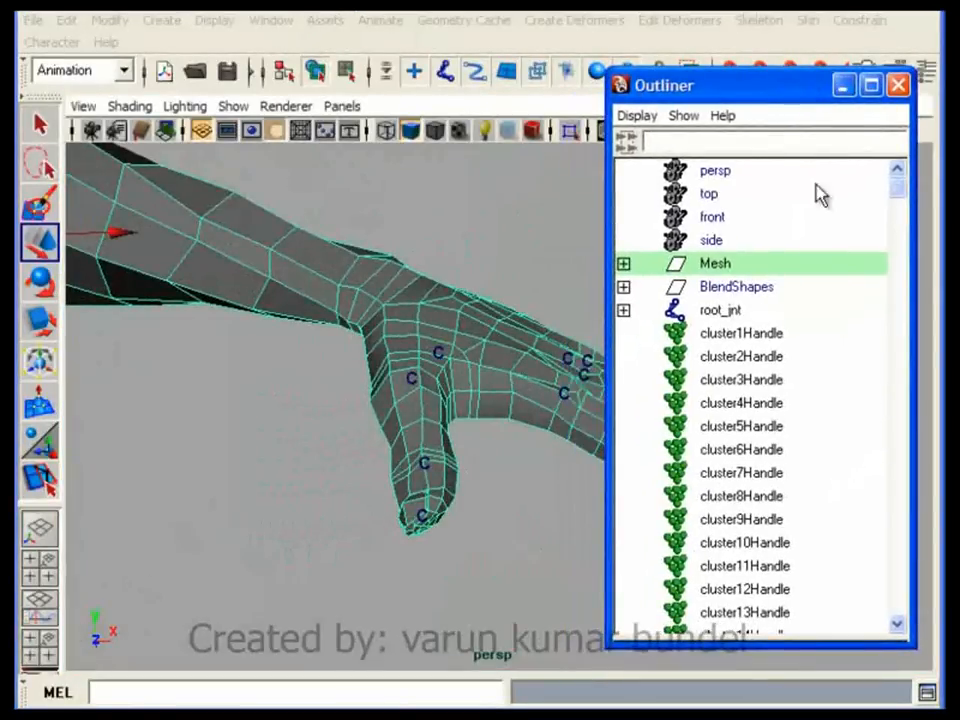
drag(903, 203, 879, 122)
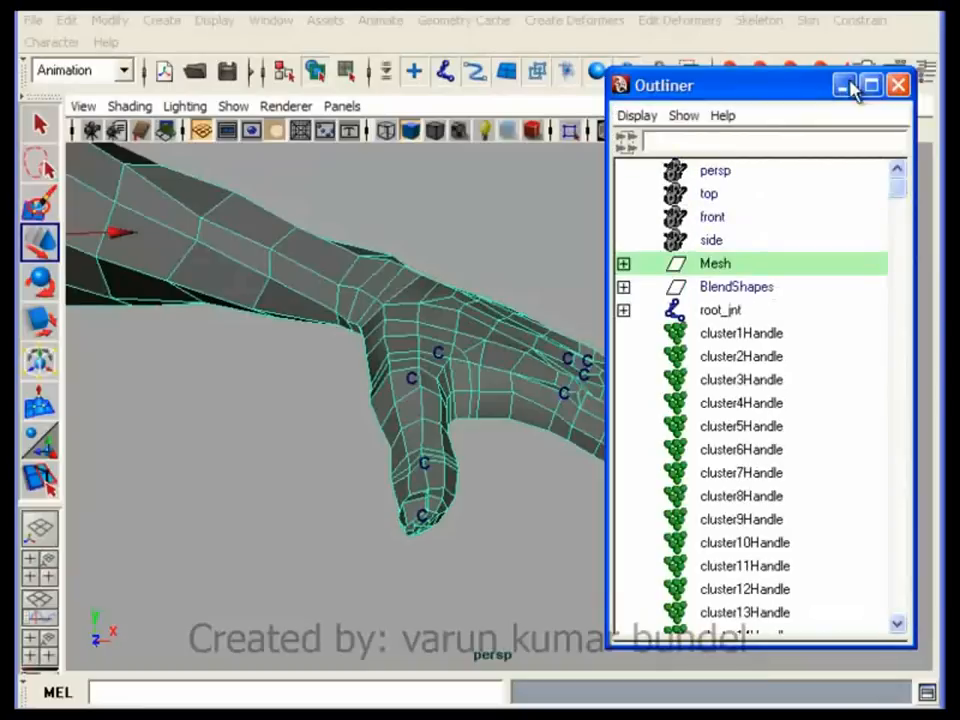
click(846, 87)
- Hide polygon objects in the perspective view to leave the joints and cluster handles showing
click(232, 105)
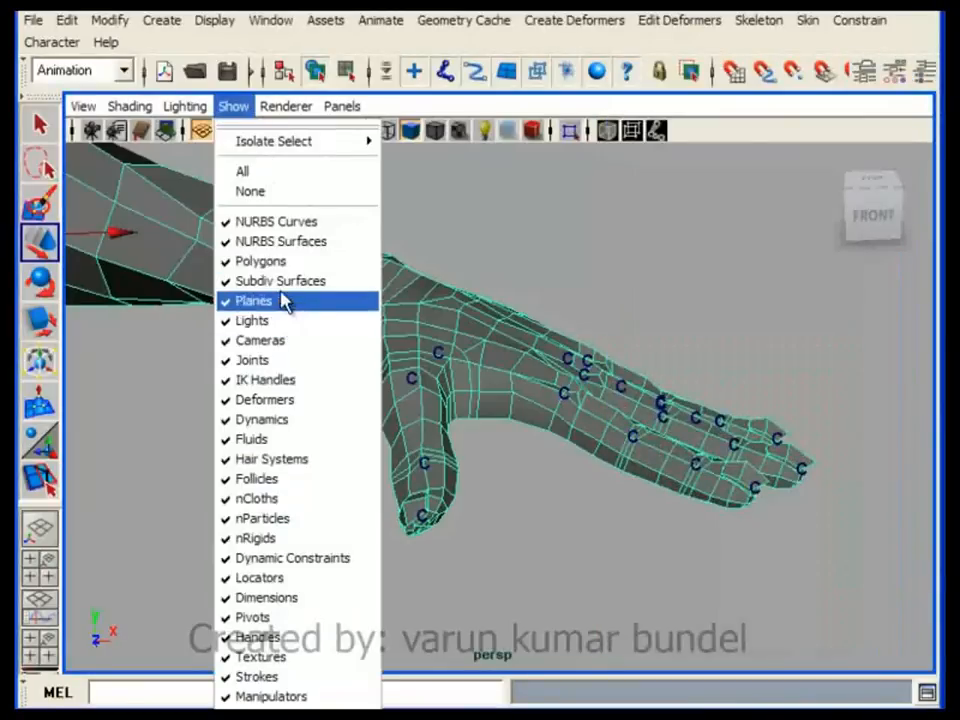
click(281, 262)
alt+drag(300, 290, 574, 264)
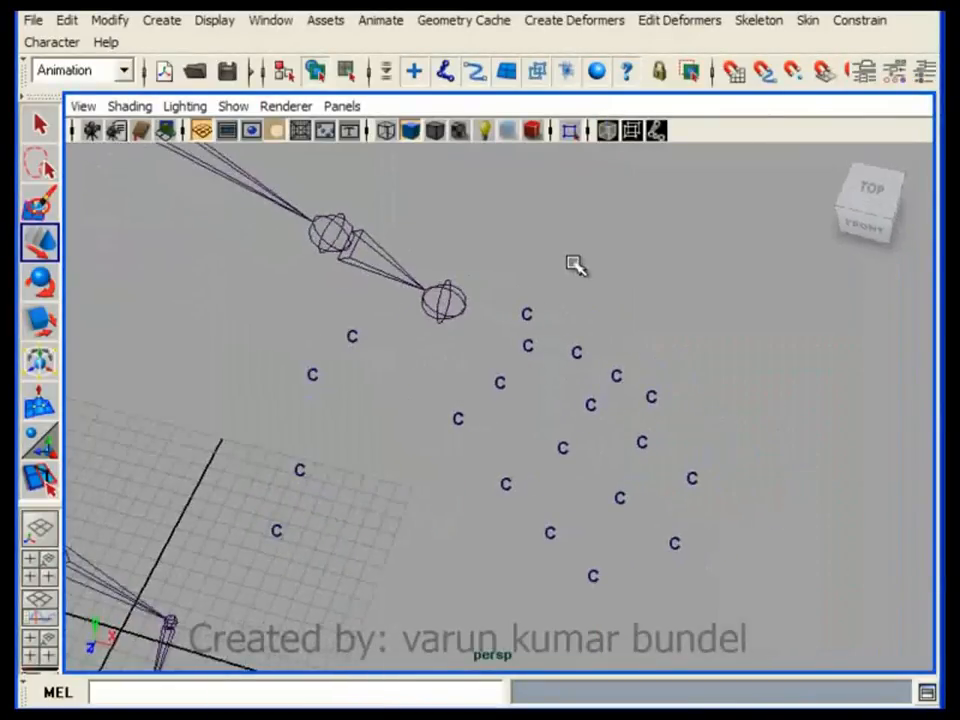
- Create a four-joint chain for the index finger with the Joint Tool, snapping each joint to its cluster from knuckle to tip
click(764, 28)
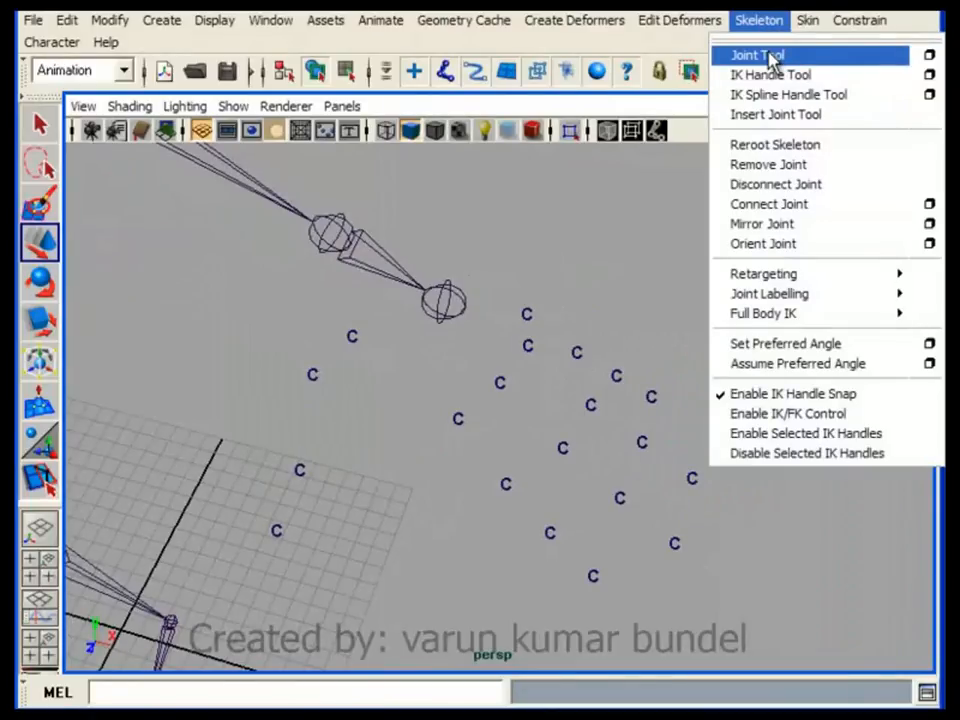
click(771, 58)
alt+drag(472, 215, 556, 379)
alt+drag(431, 441, 426, 402)
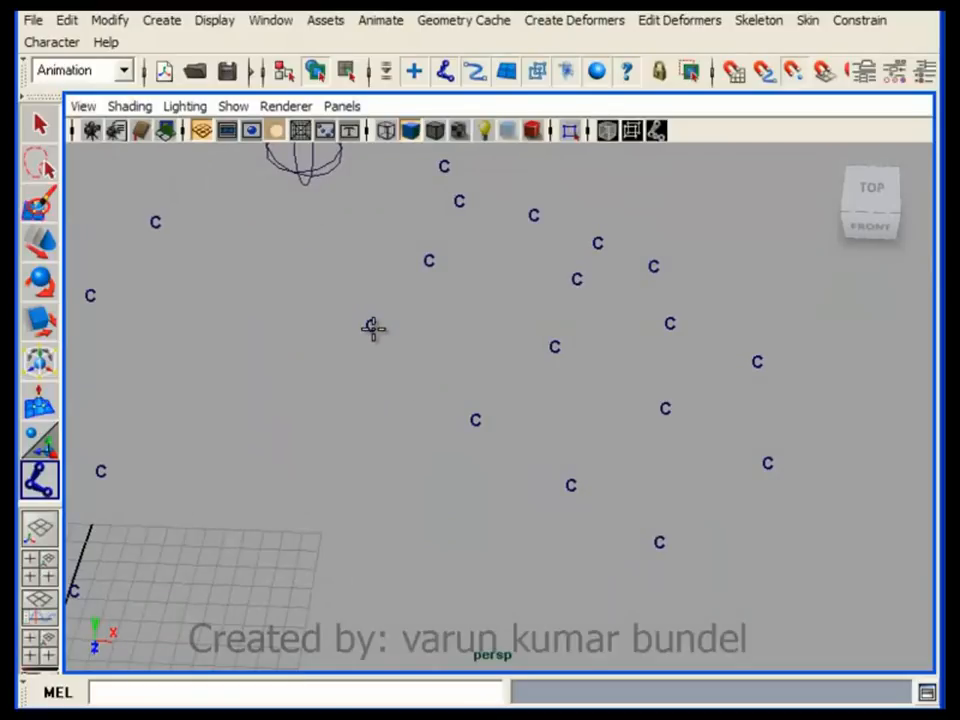
click(476, 421)
click(571, 485)
click(661, 542)
alt+drag(670, 545, 545, 441)
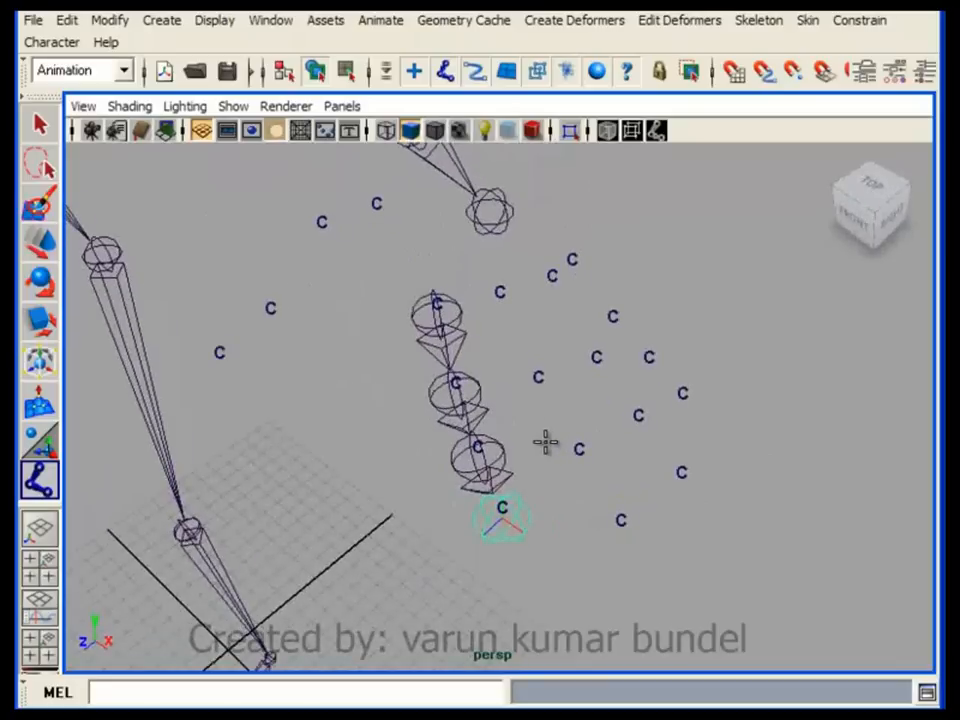
key(Return)
key(w)
click(534, 359)
alt+right_drag(180, 458, 190, 459)
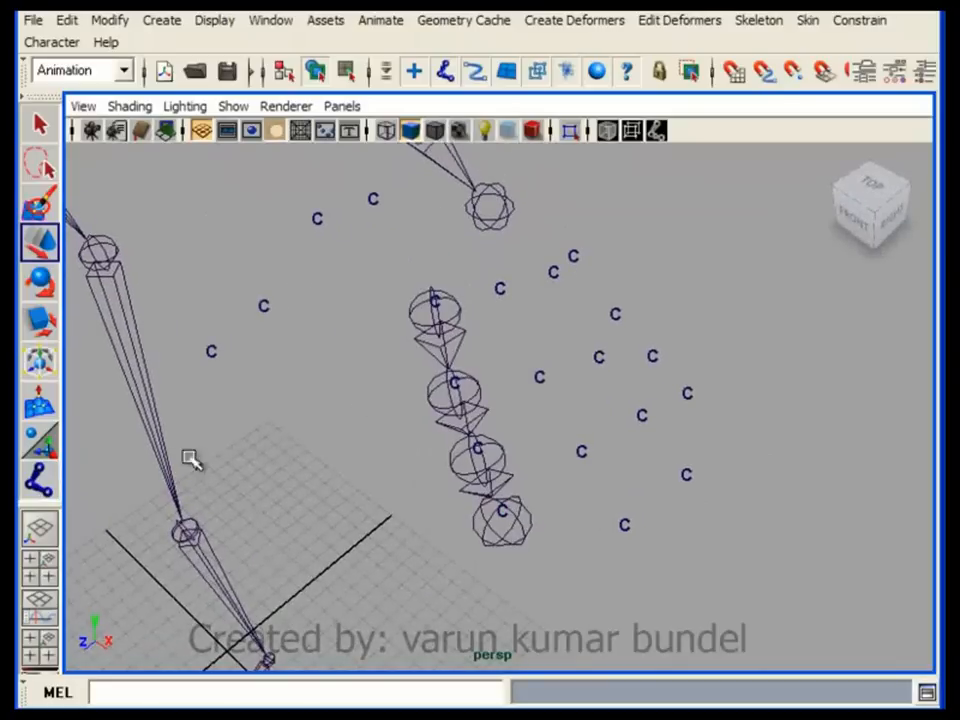
- Create a separate four-joint chain for the middle finger, snapped to its clusters from base knuckle to tip
click(36, 485)
alt+drag(191, 480, 416, 479)
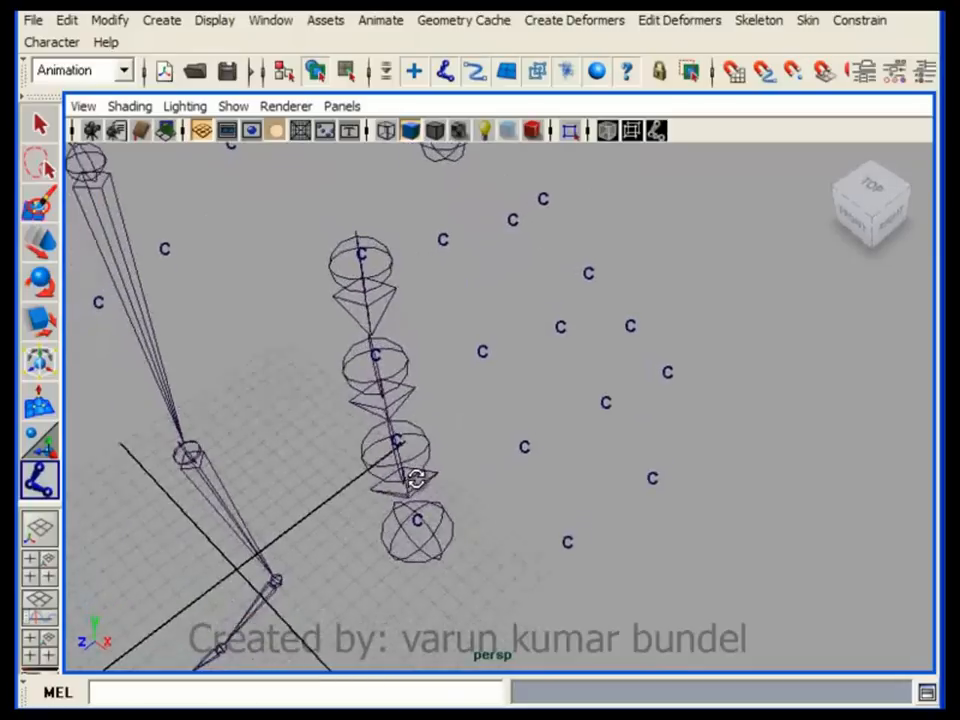
click(480, 350)
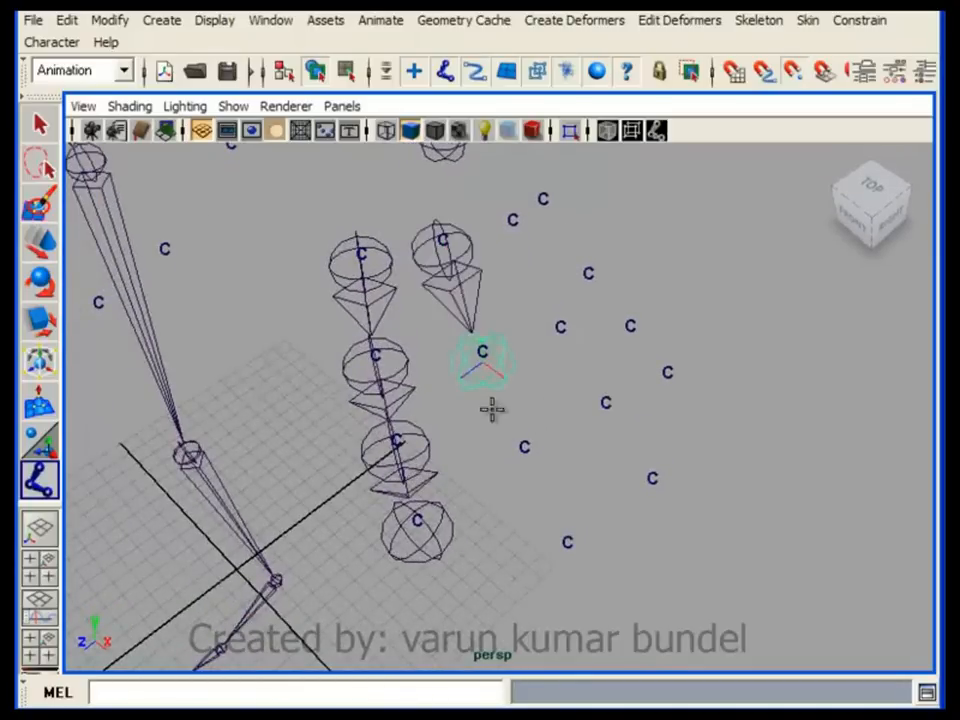
click(523, 446)
click(566, 542)
key(w)
click(590, 489)
- Create a separate four-joint chain for the ring finger, snapped to its clusters from base knuckle to tip
alt+middle_drag(588, 463, 533, 487)
alt+drag(527, 381, 465, 365)
click(40, 482)
mouse_move(536, 409)
alt+mouse_down()
mouse_move(502, 395)
mouse_move(527, 409)
alt+mouse_up()
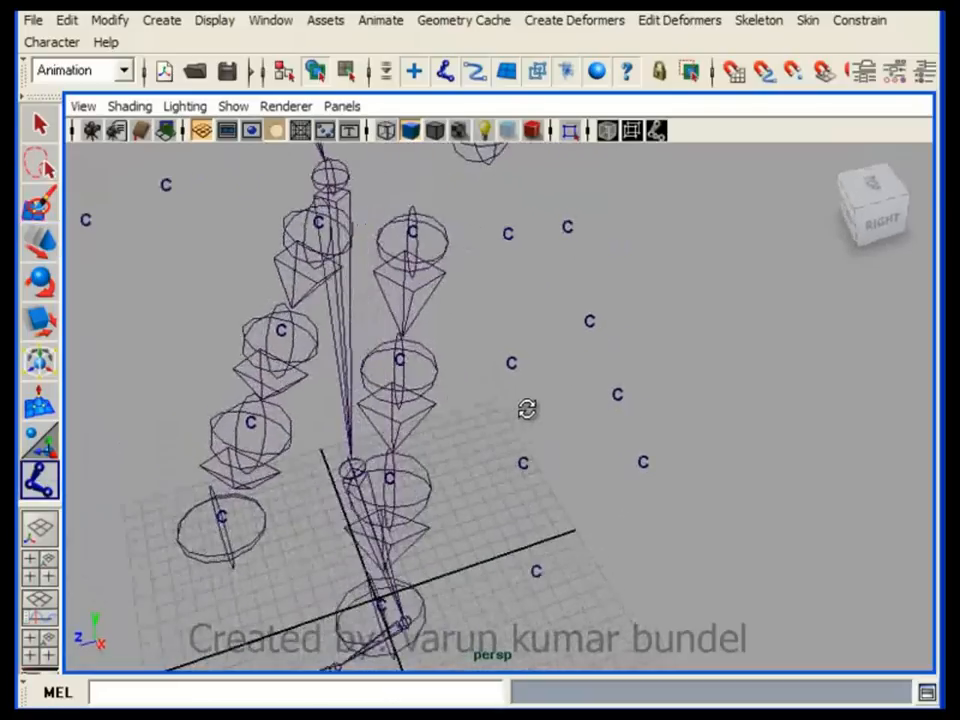
click(511, 362)
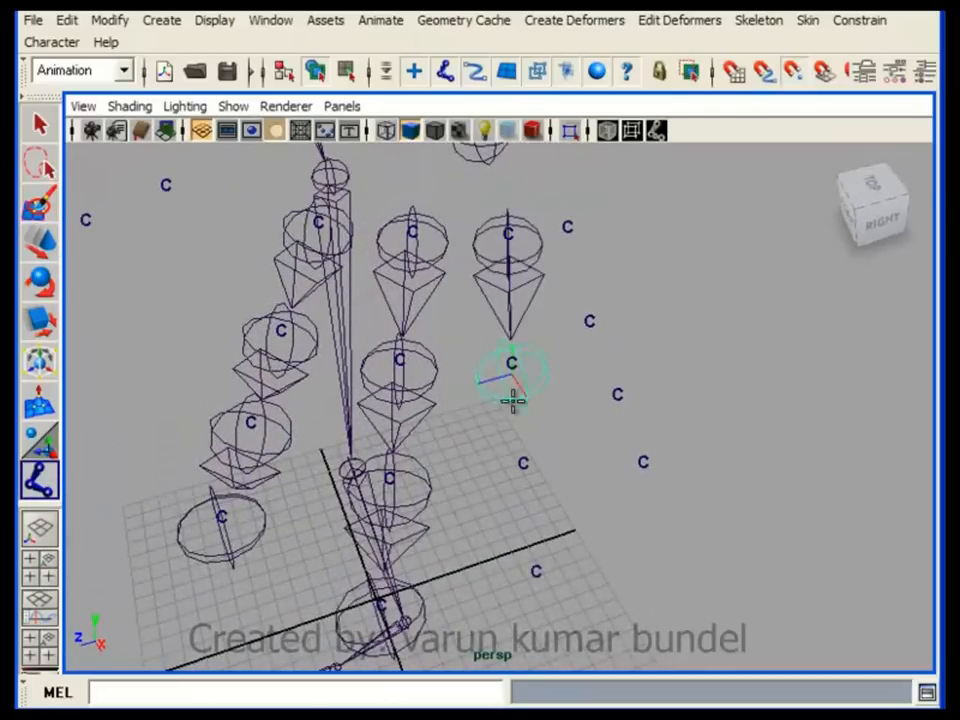
click(523, 462)
click(536, 570)
key(w)
- Create a separate four-joint chain for the little finger, snapped to its clusters from base knuckle to tip
click(40, 482)
alt+drag(495, 476, 471, 399)
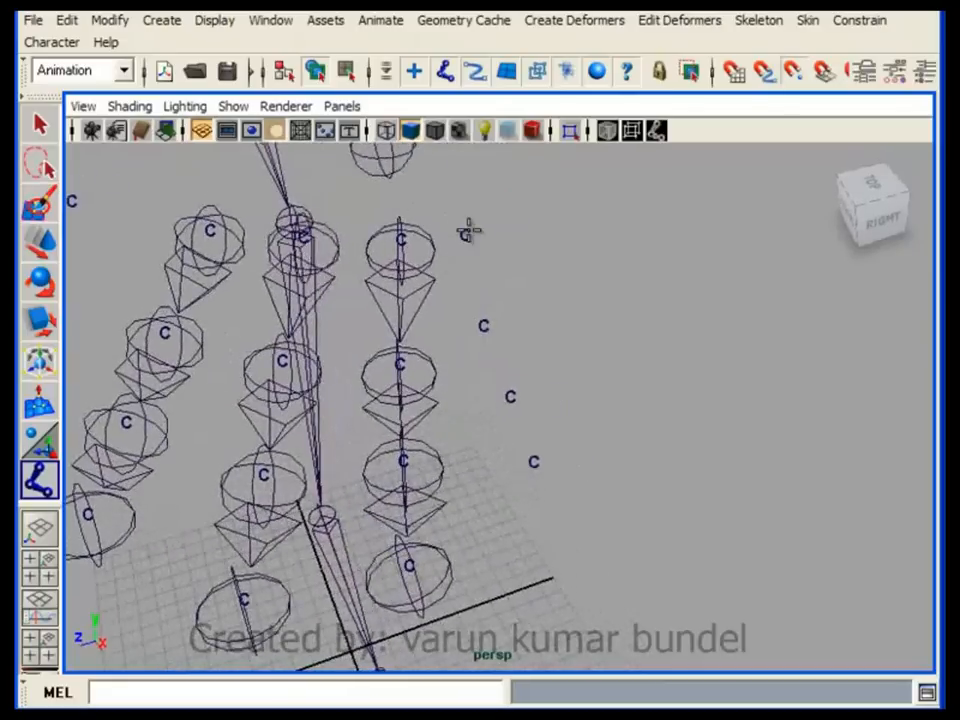
click(485, 323)
click(510, 397)
click(533, 461)
key(w)
- Create a separate four-joint chain for the thumb, snapped to its clusters from the palm to the tip
alt+drag(570, 557, 100, 338)
click(38, 482)
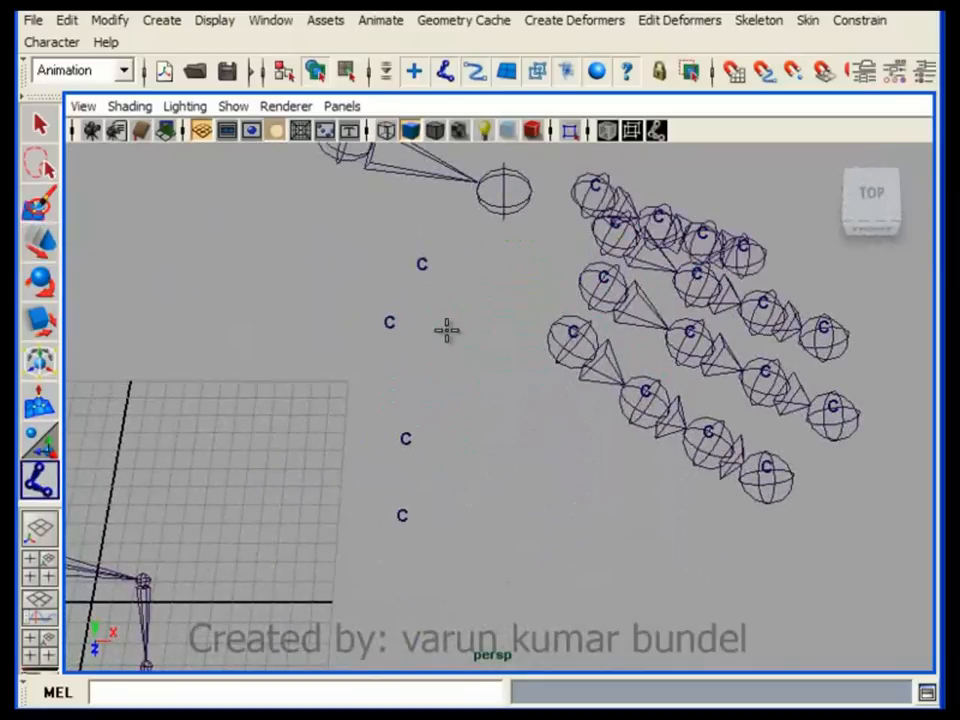
click(390, 320)
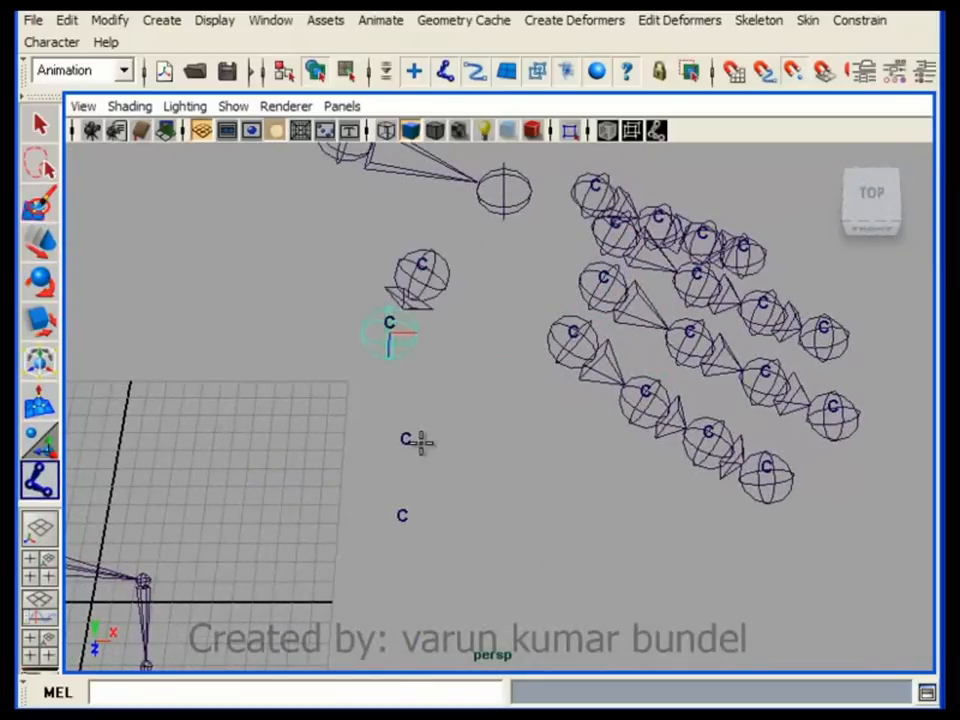
click(405, 440)
click(402, 516)
key(w)
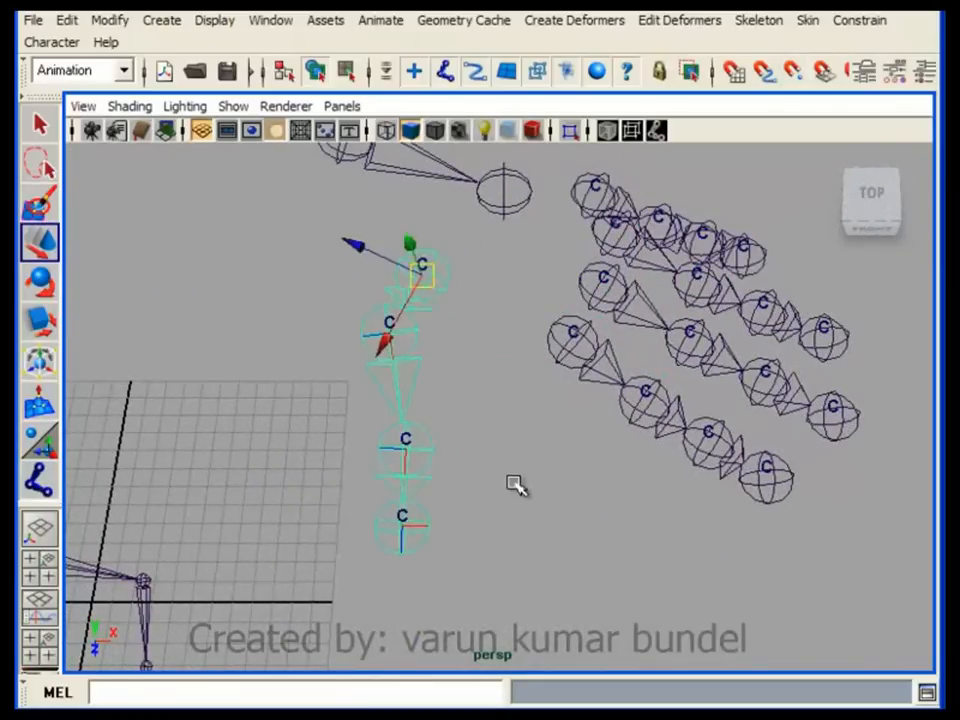
- Show polygon objects in the view again and turn on X-Ray shading to check the joints inside the hand
alt+drag(596, 527, 525, 424)
click(238, 106)
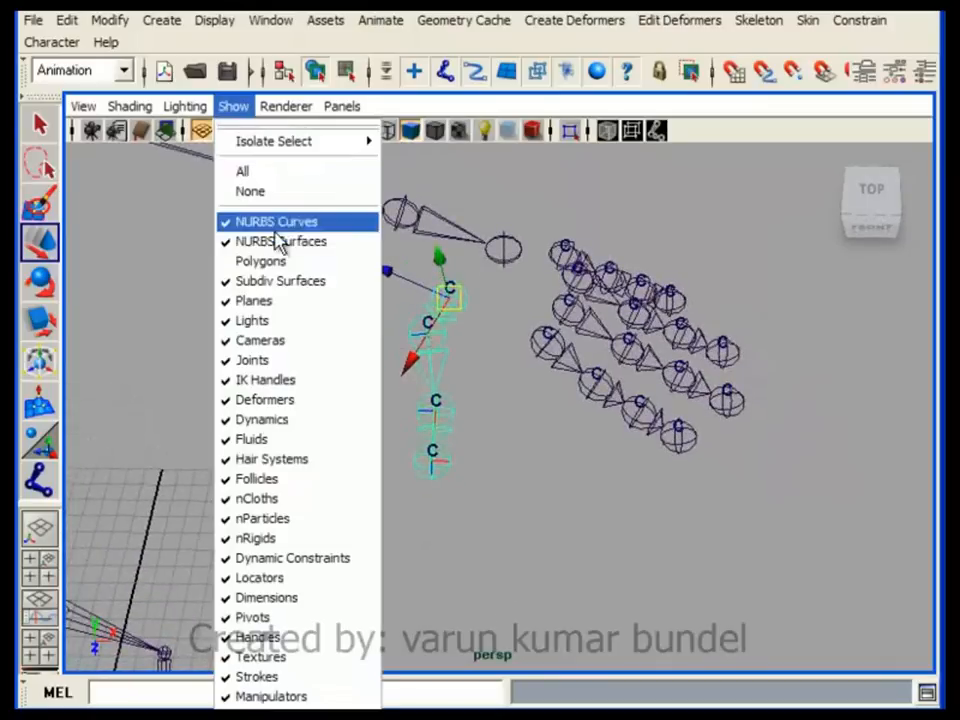
click(276, 261)
alt+drag(428, 317, 548, 310)
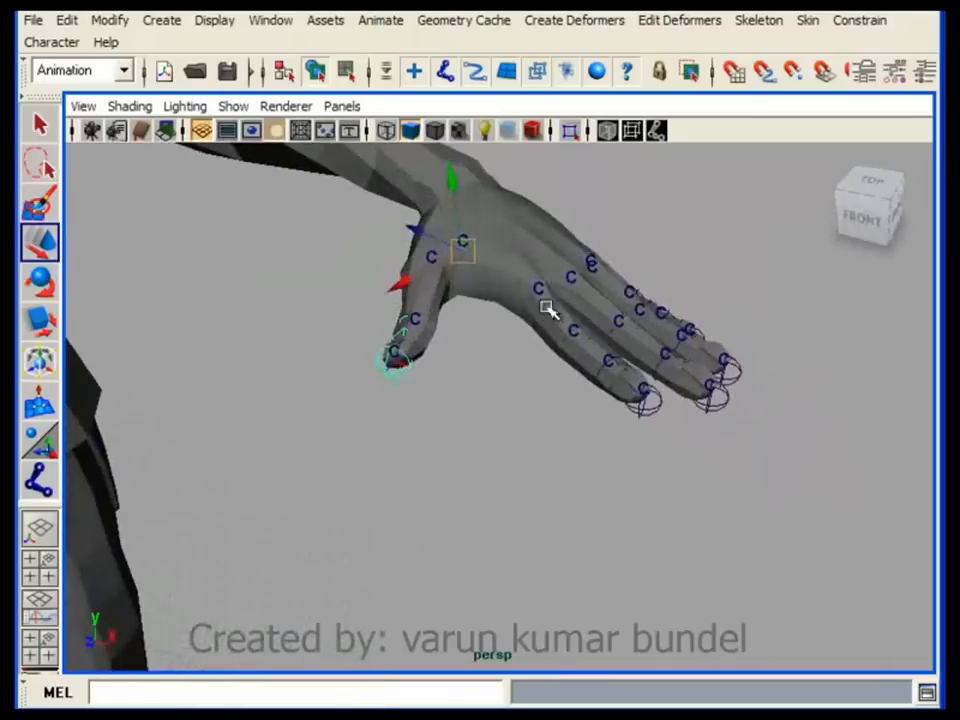
click(133, 106)
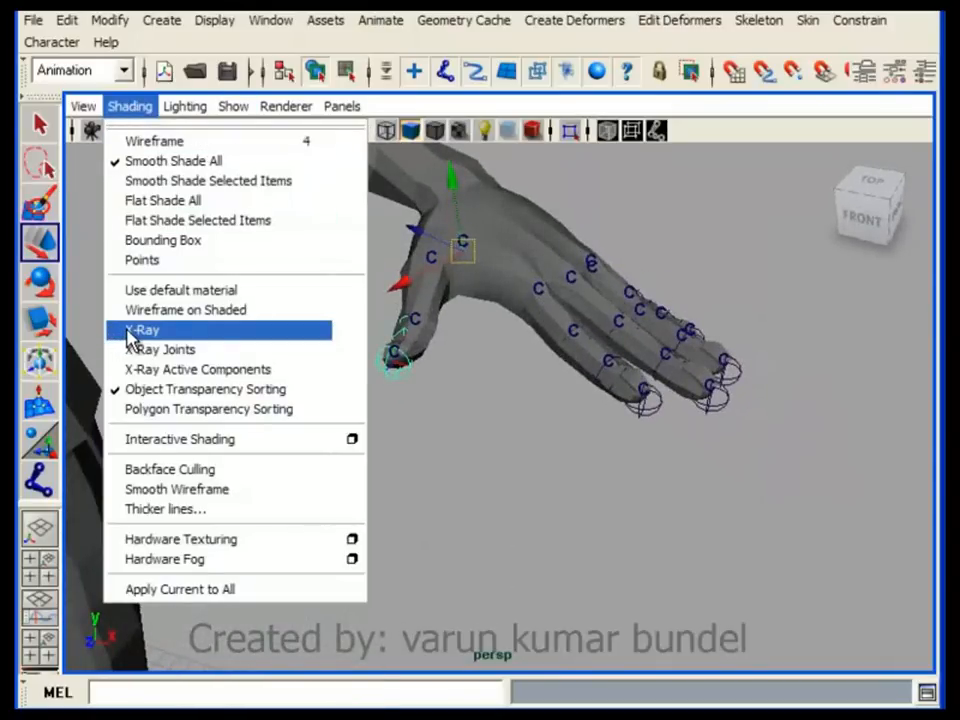
click(140, 330)
alt+drag(186, 345, 318, 362)
click(316, 361)
alt+drag(248, 366, 541, 476)
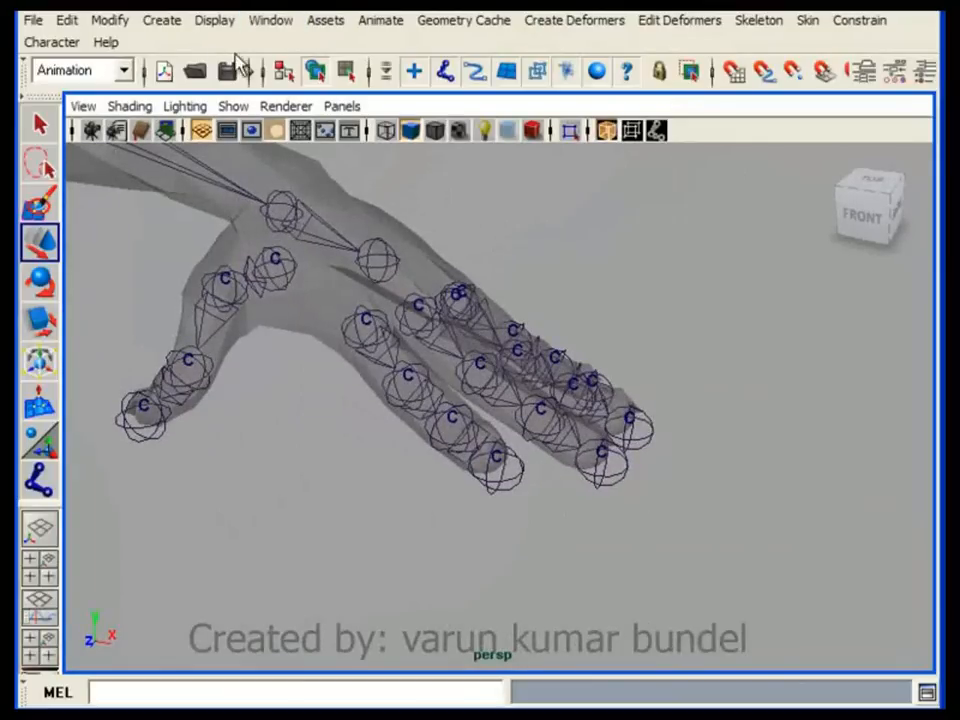
- Reduce the joint display scale to 0.51 and close its settings window
click(214, 22)
mouse_move(274, 310)
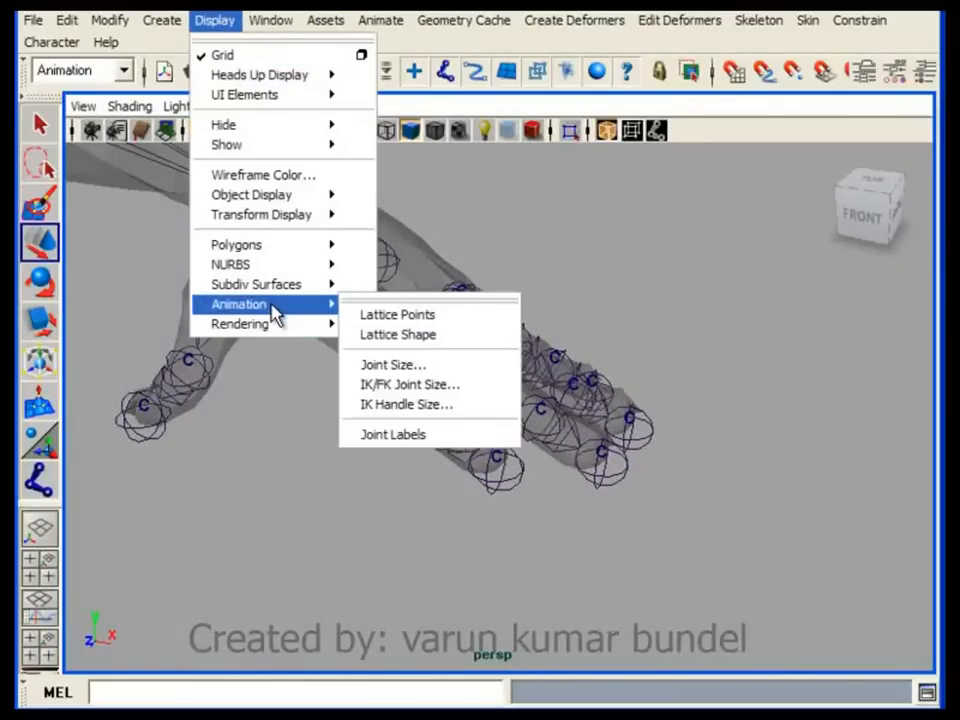
click(422, 366)
drag(353, 246, 636, 227)
drag(563, 288, 556, 288)
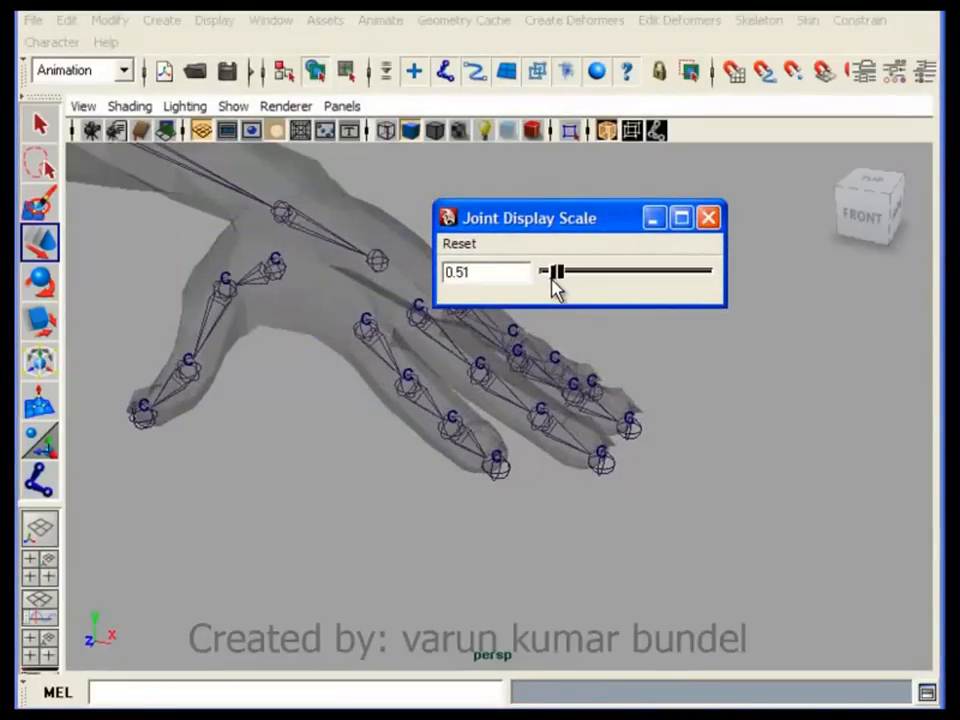
alt+drag(563, 420, 742, 287)
click(708, 220)
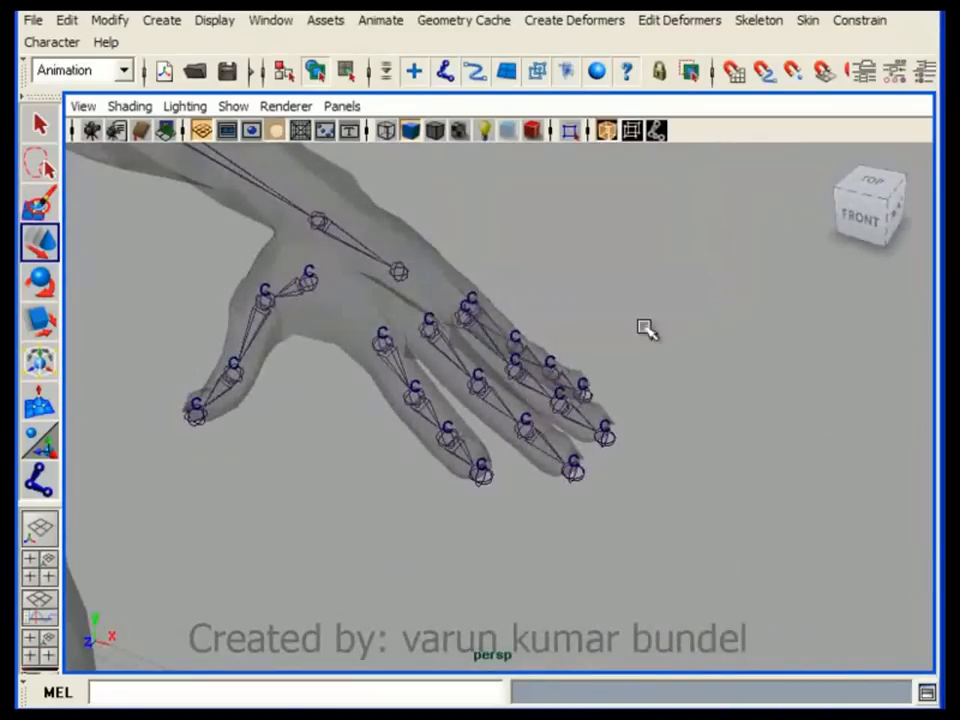
- Select all the cluster handles from cluster1Handle to cluster20Handle in the Outliner
alt+middle_drag(643, 328, 670, 400)
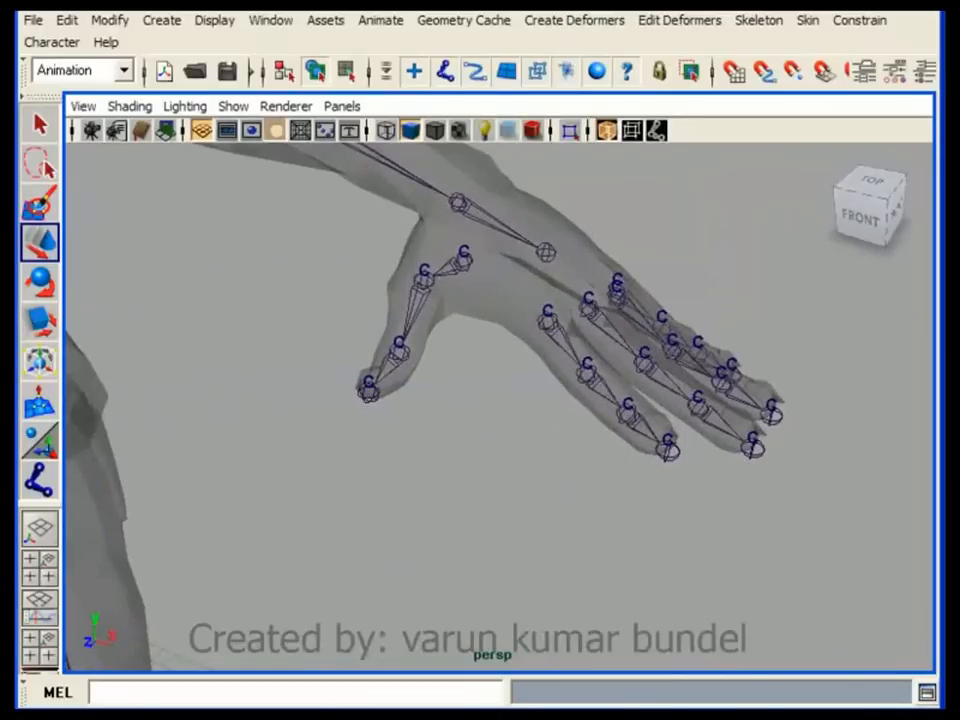
click(193, 626)
click(719, 332)
scroll(850, 322, down, 5)
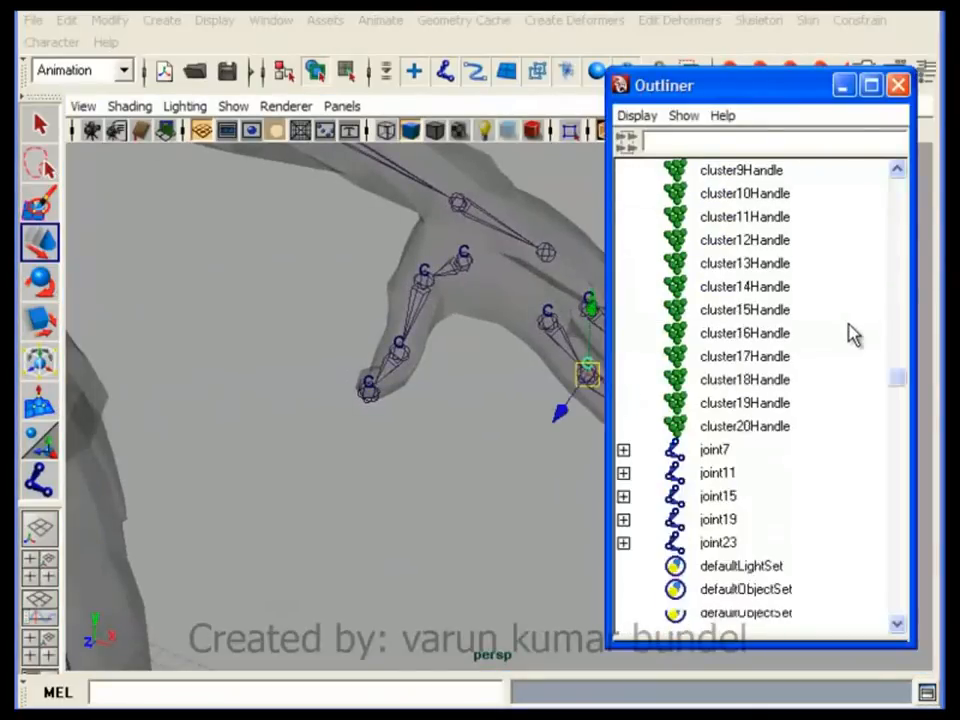
scroll(850, 335, down, 1)
shift+click(782, 356)
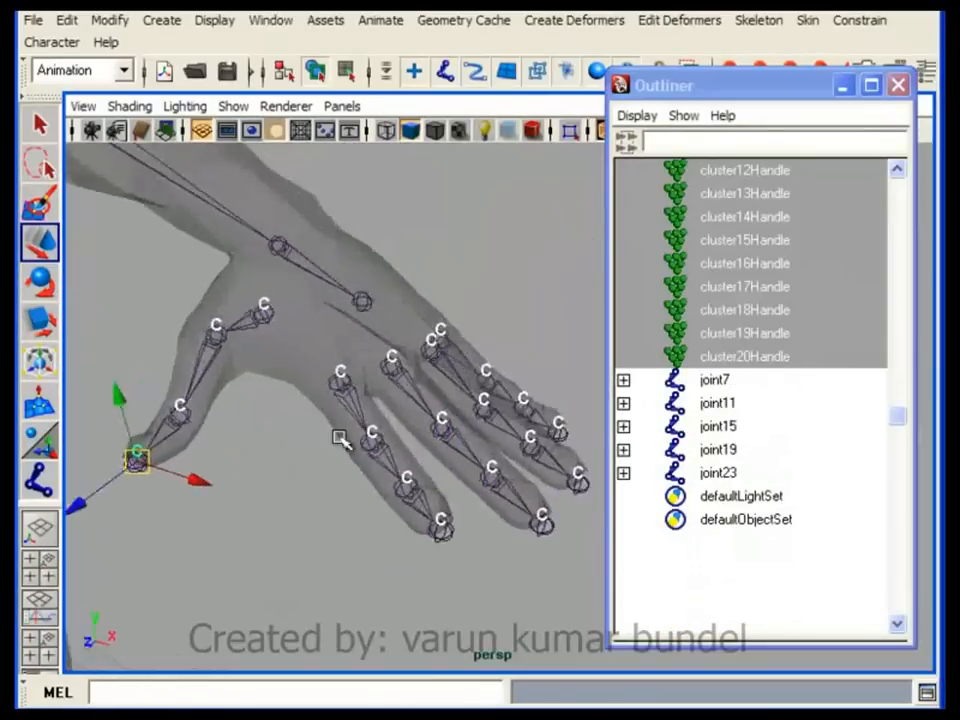